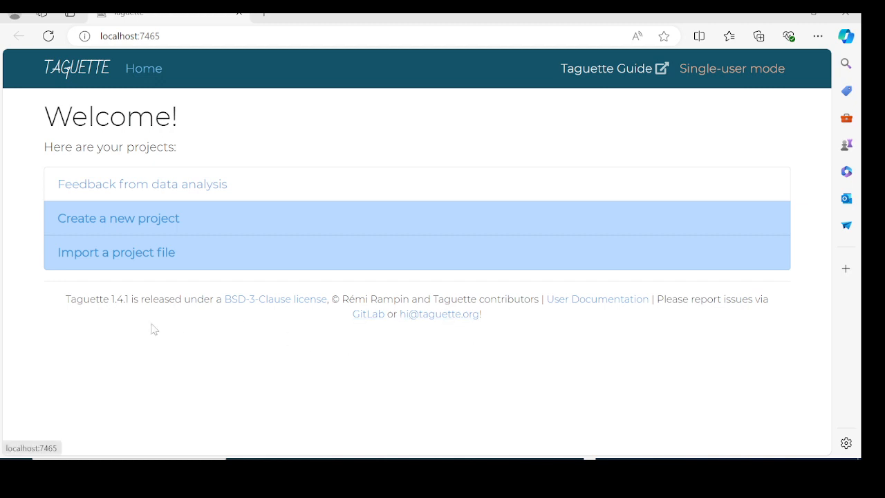
- Start a new project and enter "Unemployment in Africa" as its name
click(143, 220)
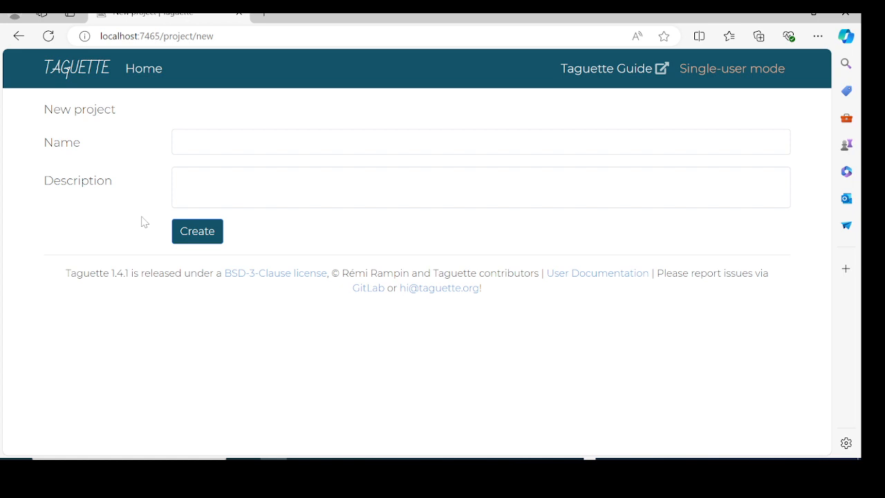
click(197, 231)
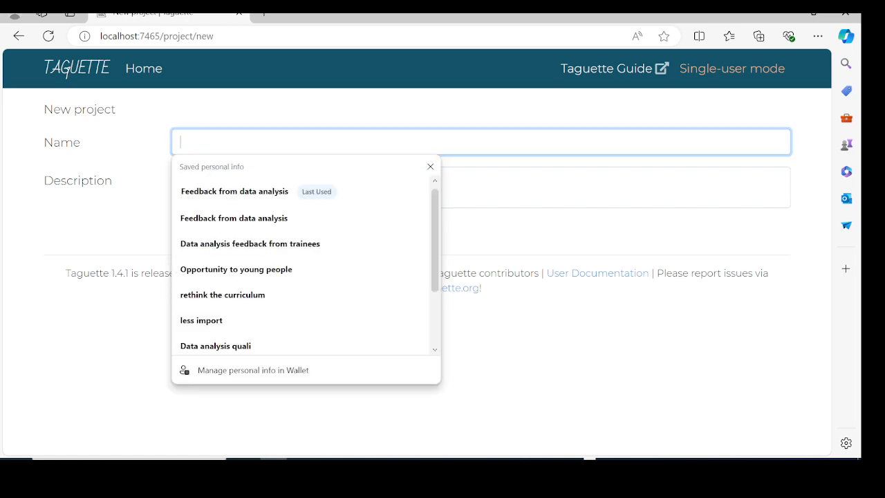
text(E)
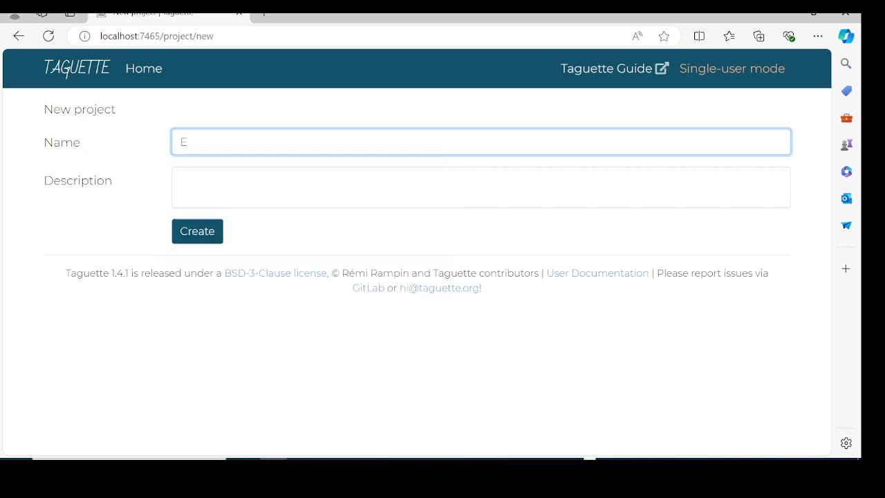
key(BackSpace)
text(Unemployment inAfr)
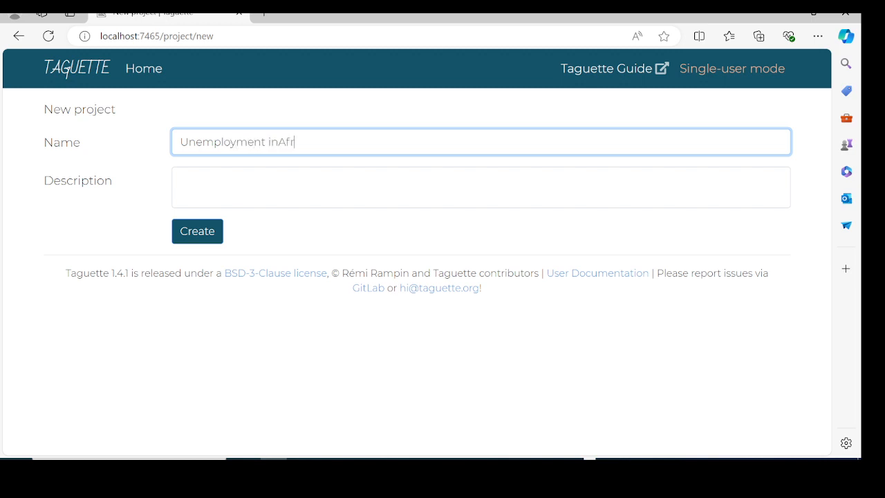
text(ica)
click(181, 180)
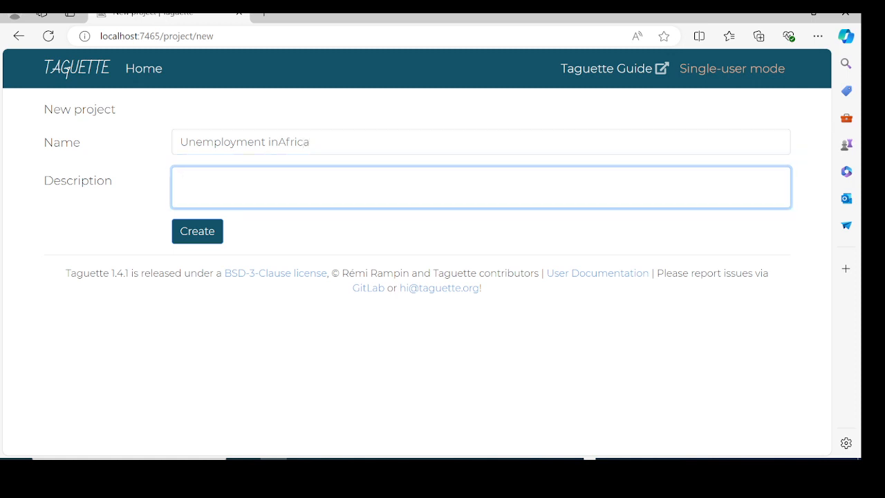
click(278, 142)
- Fill in the project description with "We are going to analyze data about causes of unemployment in Africa"
click(181, 180)
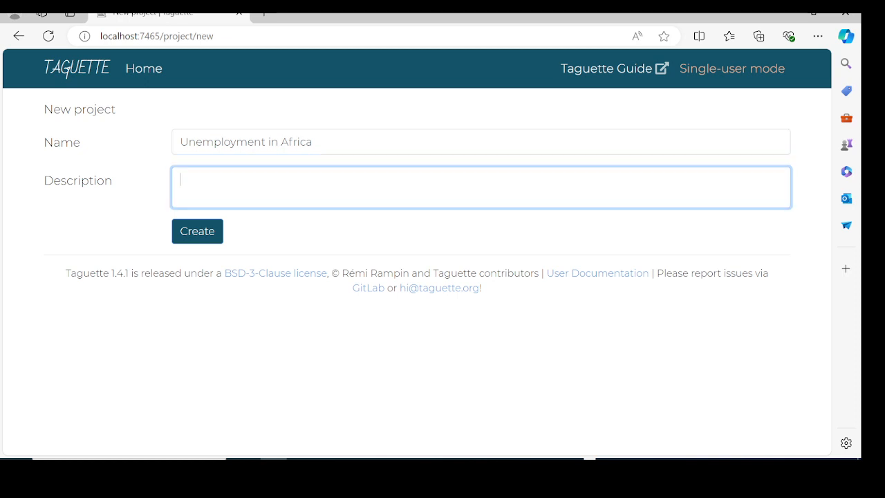
text(We are going t)
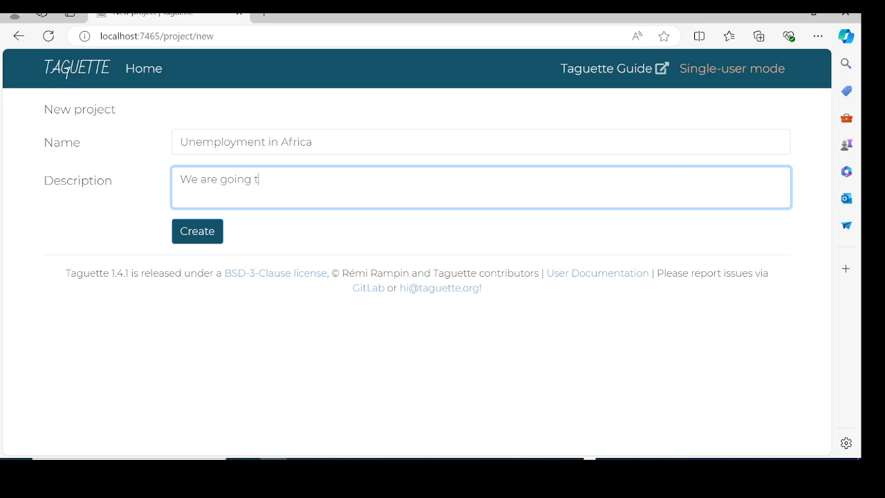
text(o analyze data abou)
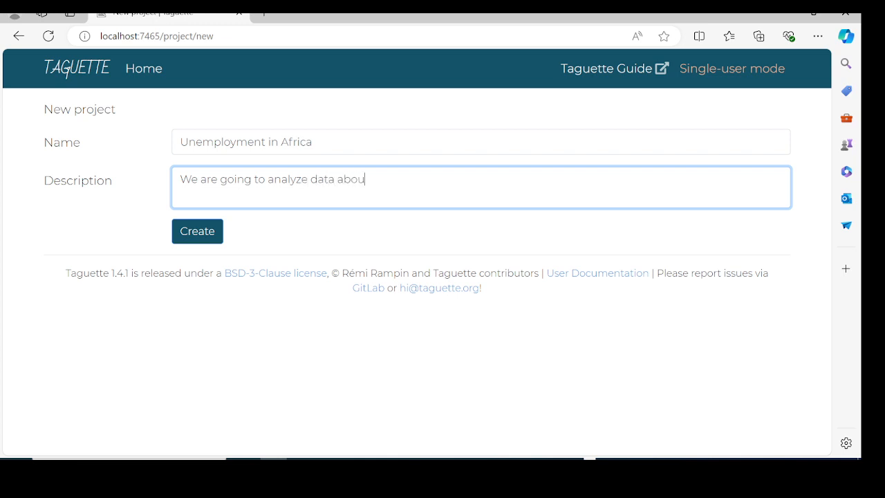
text(t caused)
key(BackSpace)
key(BackSpace)
text(s of)
text( en)
key(BackSpace)
key(BackSpace)
text(unempl)
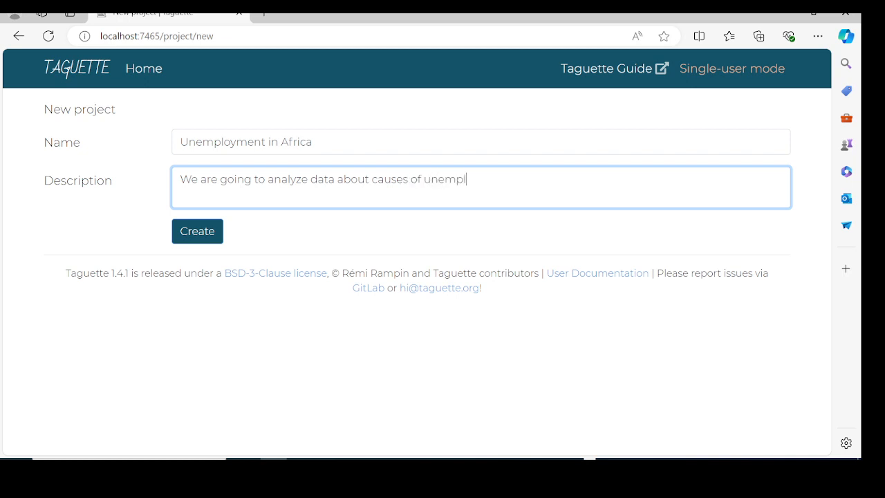
text(oyment in Africa and)
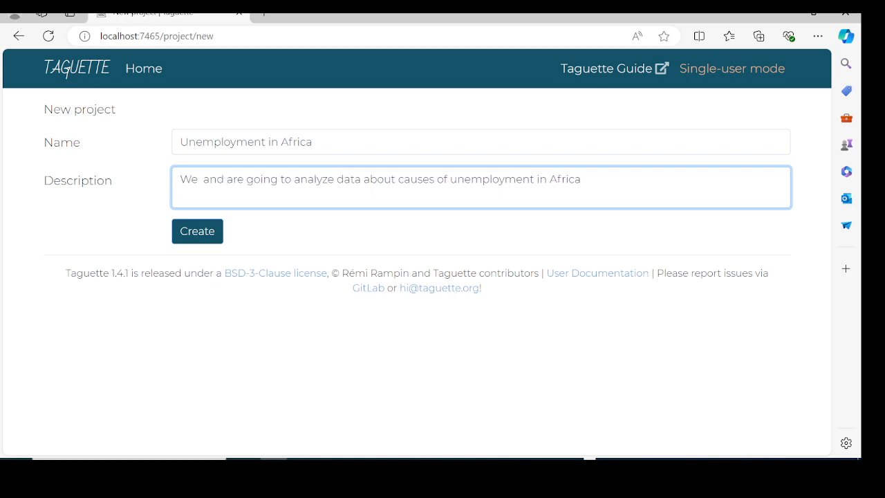
key(BackSpace)
key(BackSpace)
key(BackSpace)
key(BackSpace)
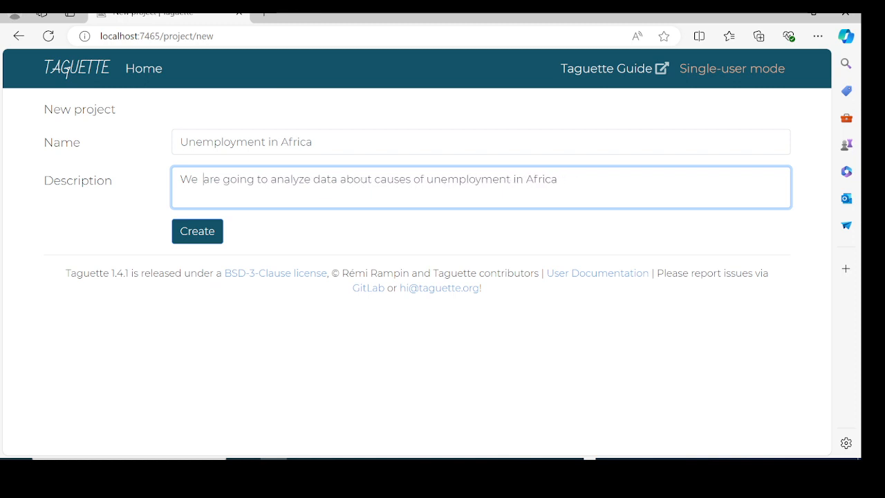
- Extend the end of the project description with "and how to address thois issue"
click(558, 180)
text(and how to)
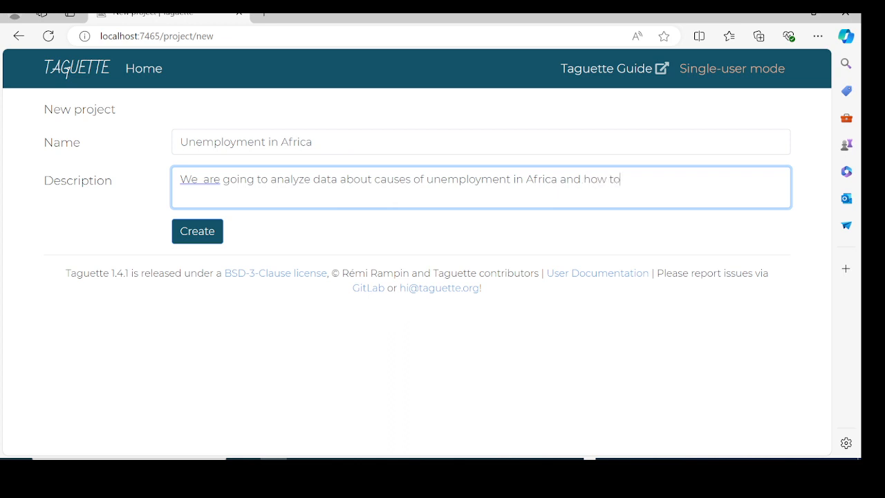
text( address thois issue)
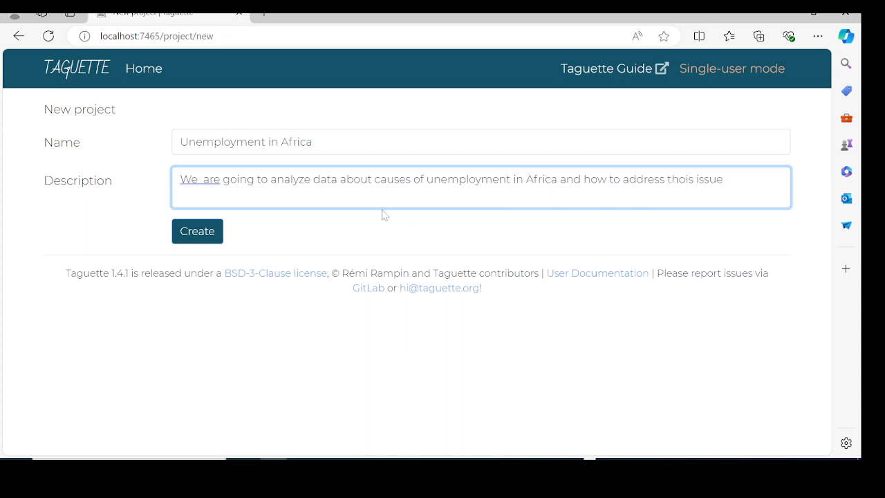
- Correct the extra space in "We are" using the suggested correction and create the project
right_click(183, 183)
click(197, 232)
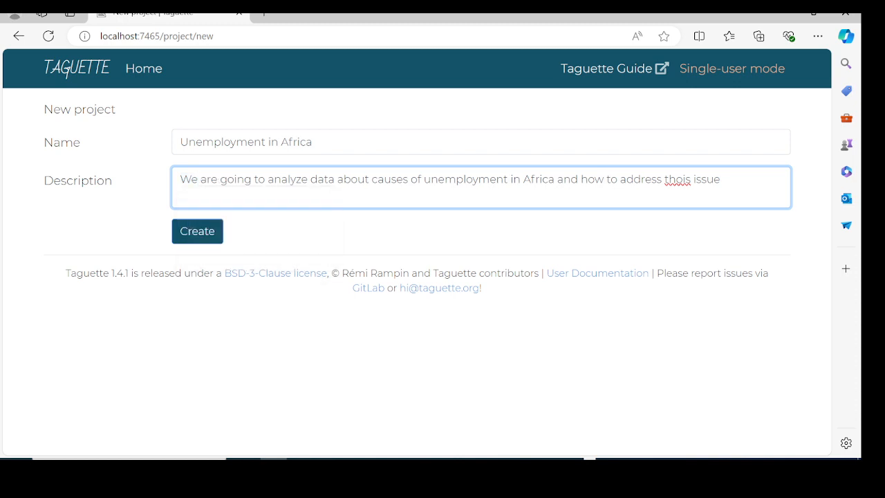
click(198, 233)
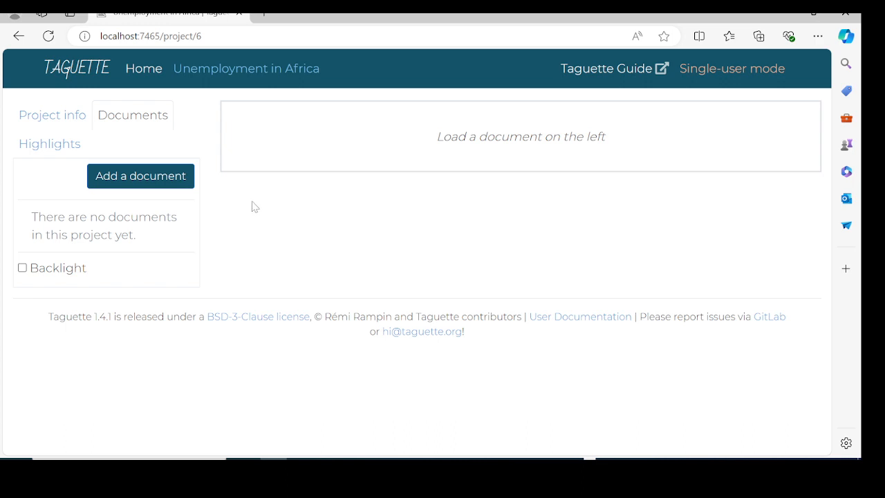
- Import the document "Data about unemployment" from the Training Taguette folder on Local Disk (C:) with left-to-right text direction
click(119, 179)
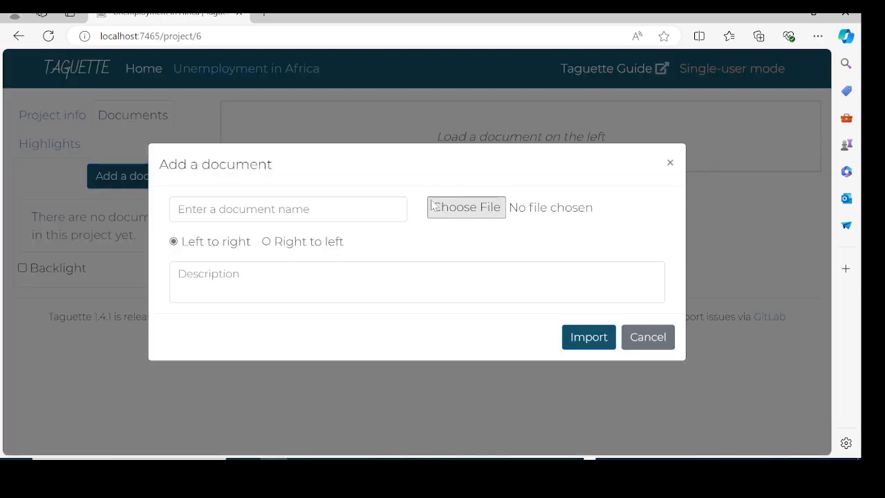
click(468, 212)
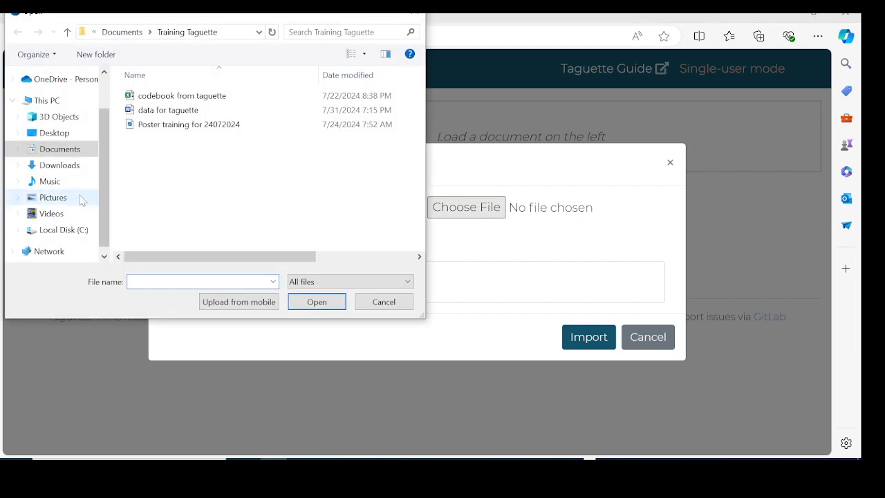
click(60, 135)
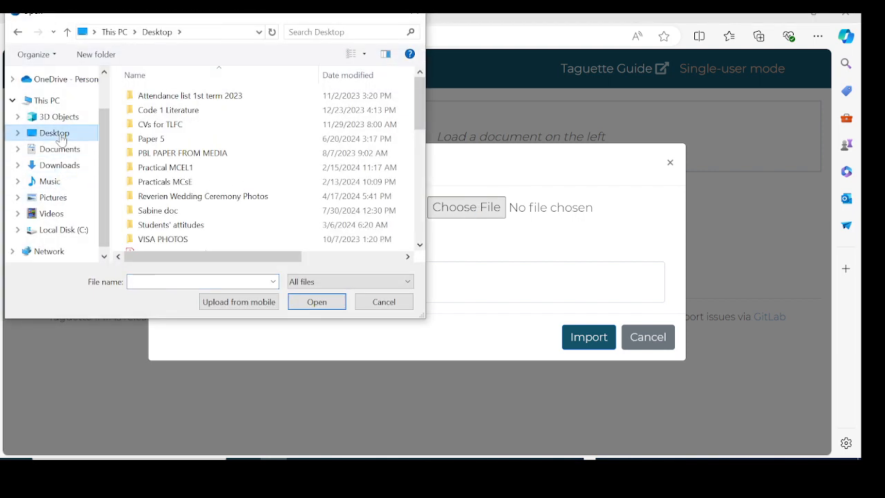
double_click(62, 102)
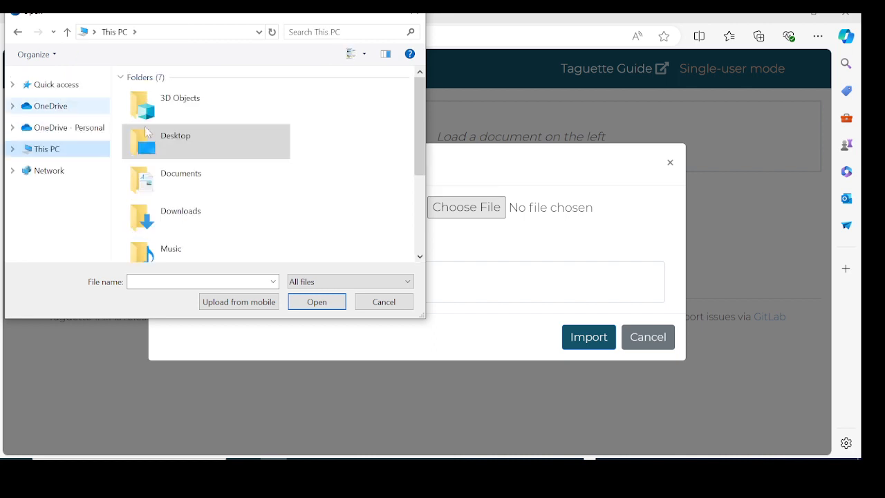
scroll(231, 189, down, 3)
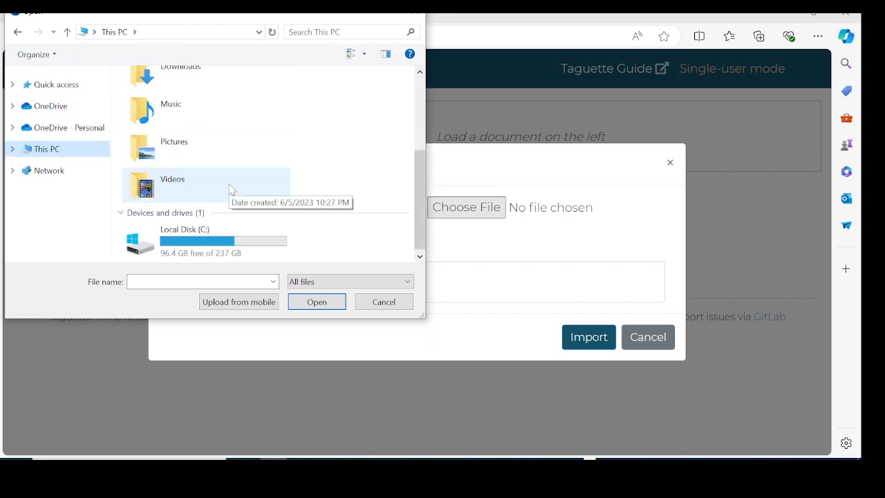
double_click(231, 242)
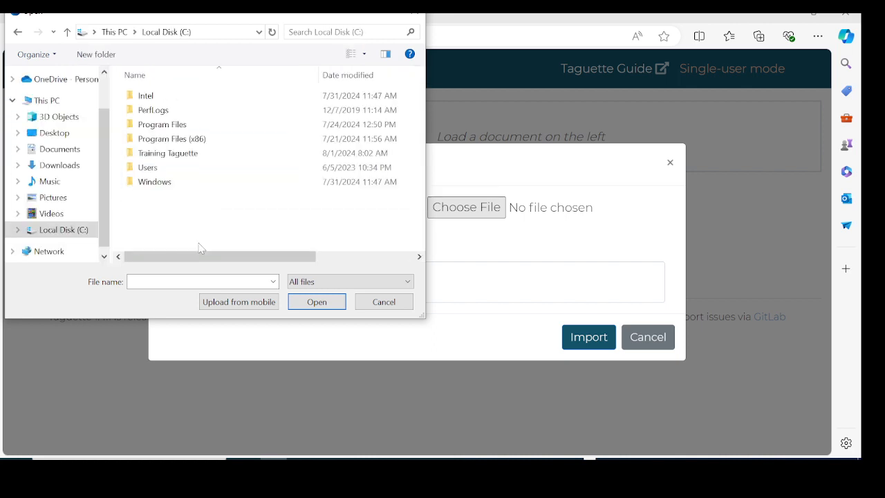
double_click(188, 153)
click(179, 110)
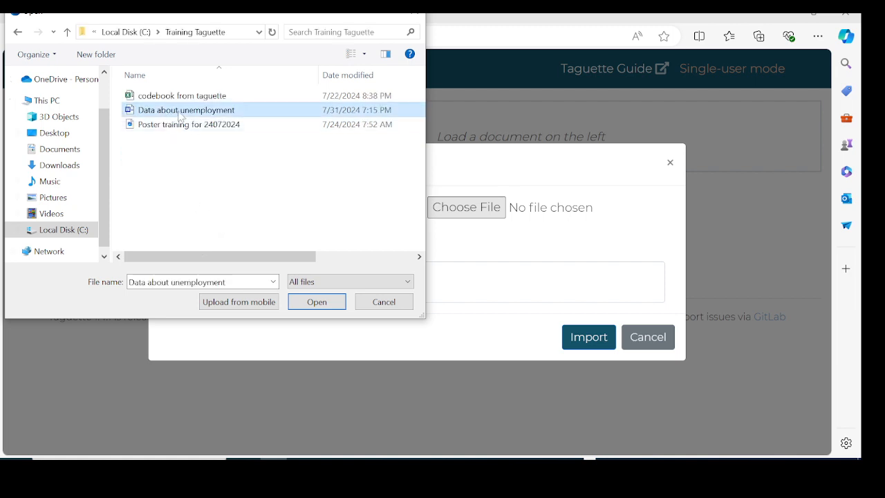
click(325, 304)
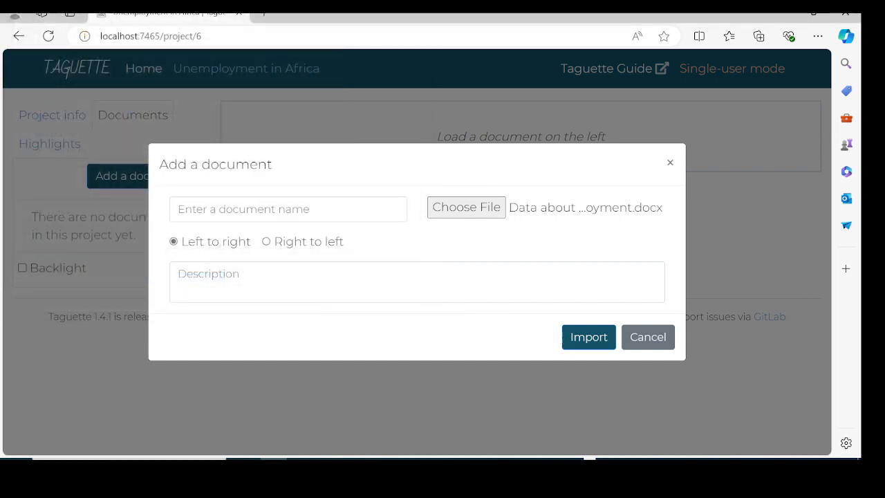
click(585, 338)
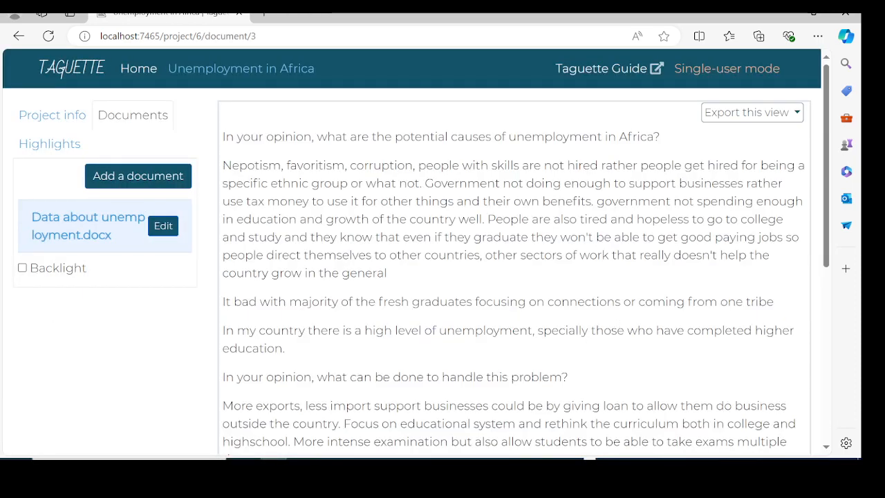
- Read through the imported document's questions and answers on the causes of unemployment in Africa and how to handle the problem
scroll(591, 272, up, 1)
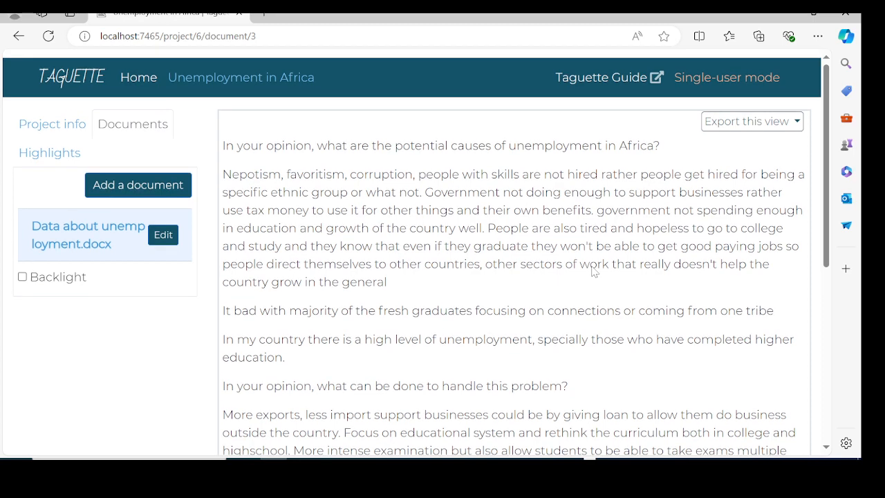
scroll(592, 272, down, 1)
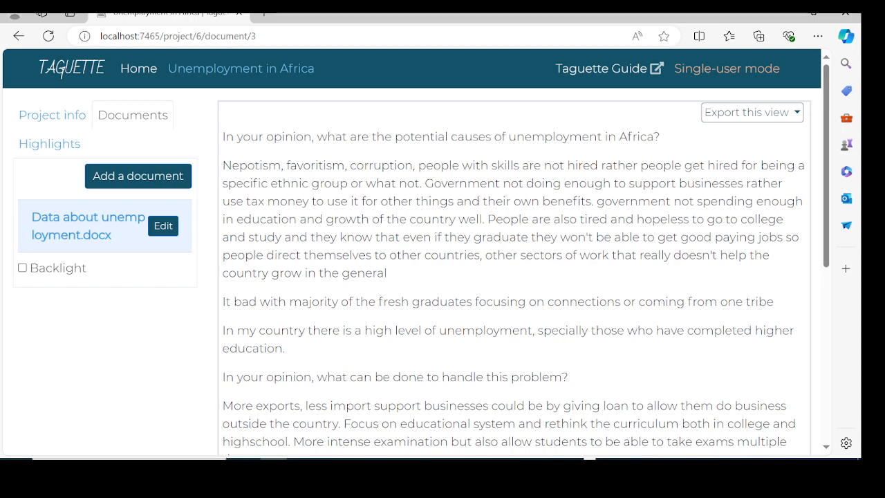
scroll(515, 277, down, 1)
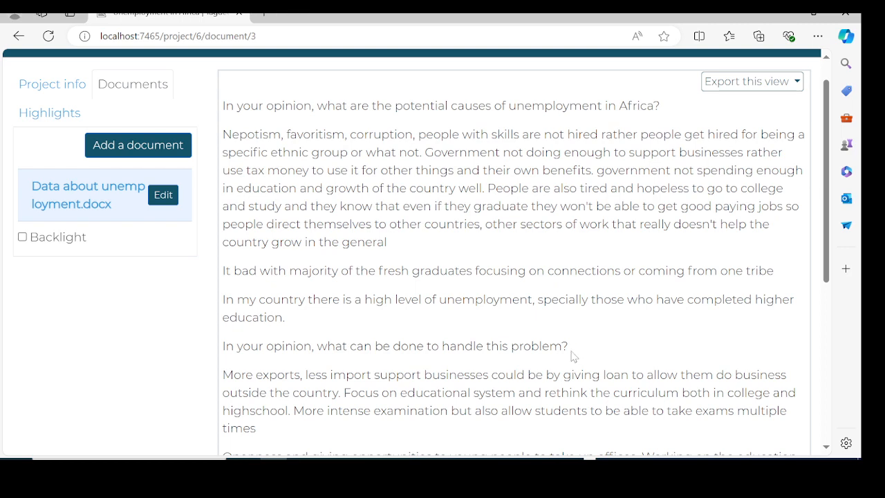
scroll(571, 355, down, 2)
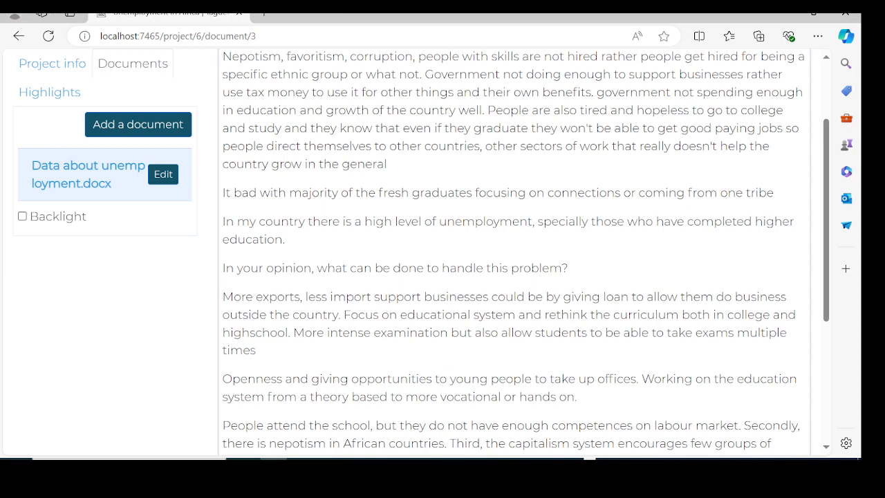
scroll(280, 346, down, 1)
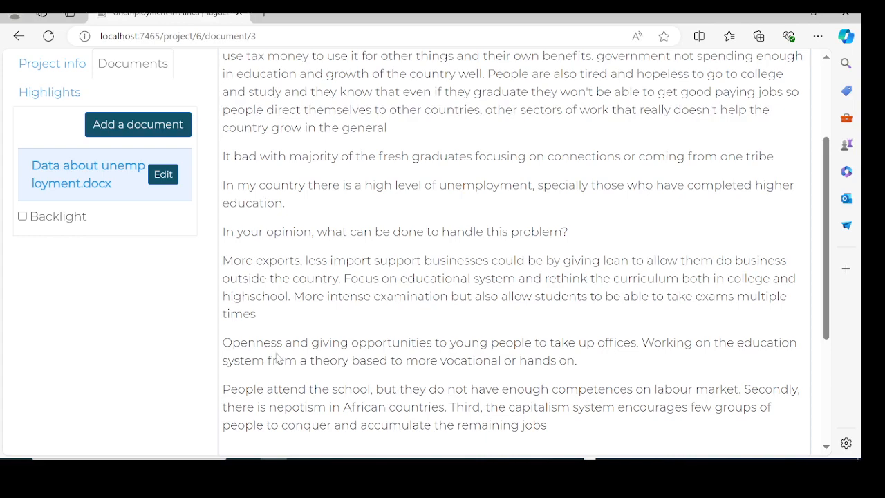
scroll(279, 357, down, 2)
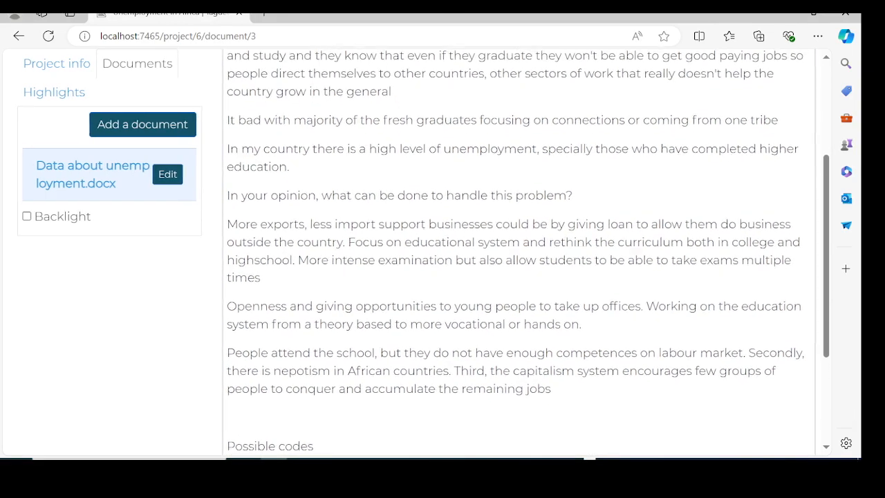
scroll(360, 289, up, 1)
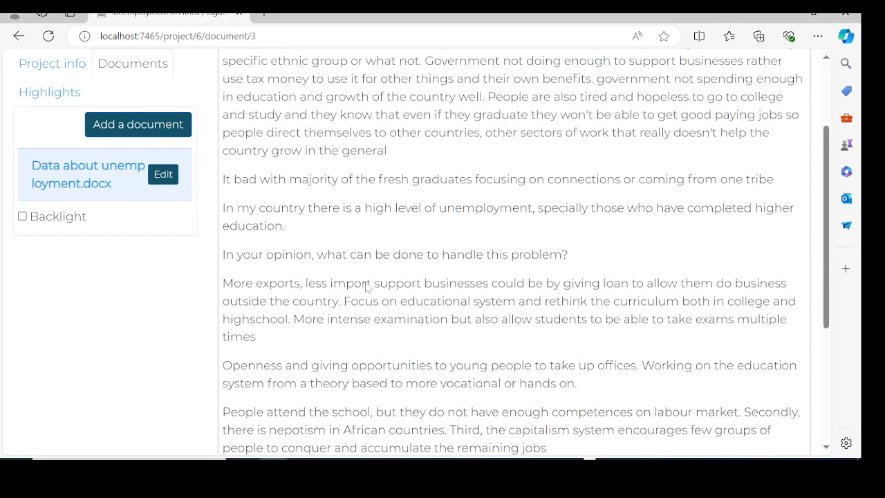
scroll(367, 287, up, 2)
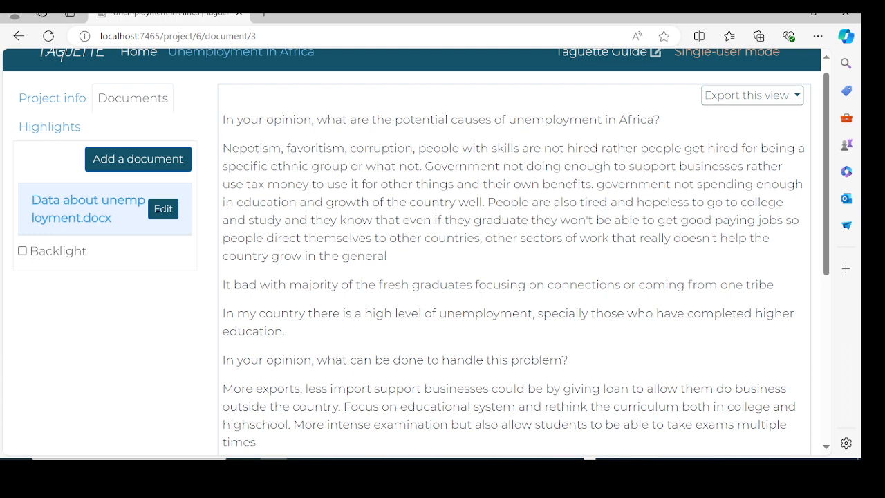
- Highlight the word "Nepotism" in the first answer and code it with a new tag named Nepotism
drag(223, 148, 281, 148)
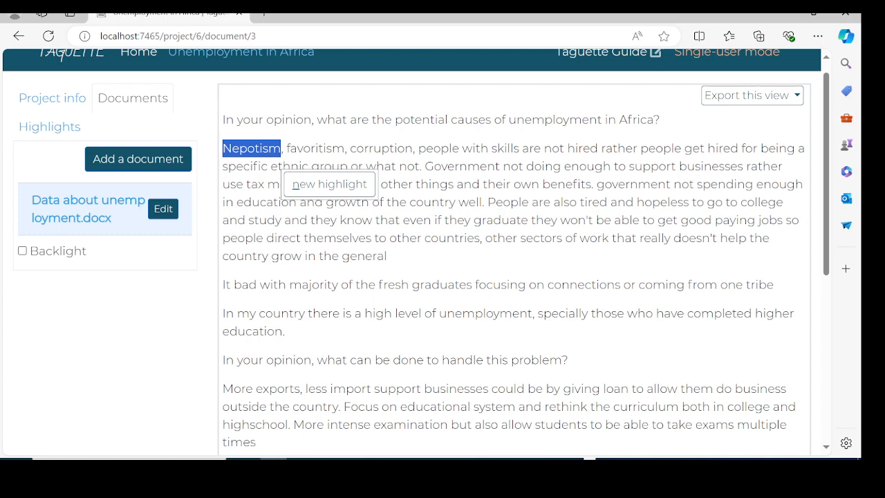
click(313, 187)
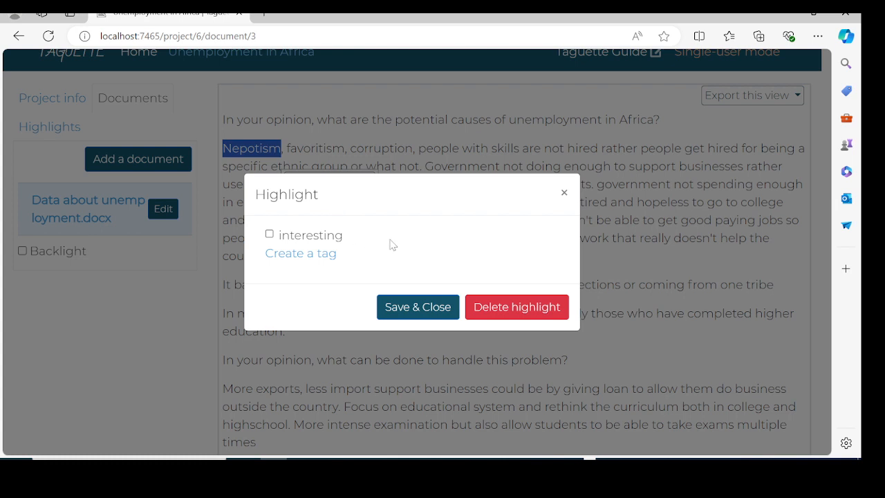
click(300, 257)
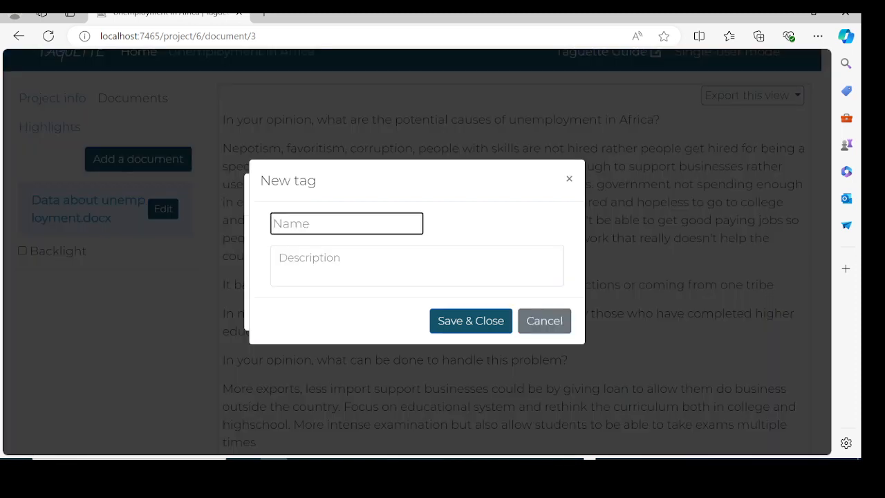
text(Nepotism)
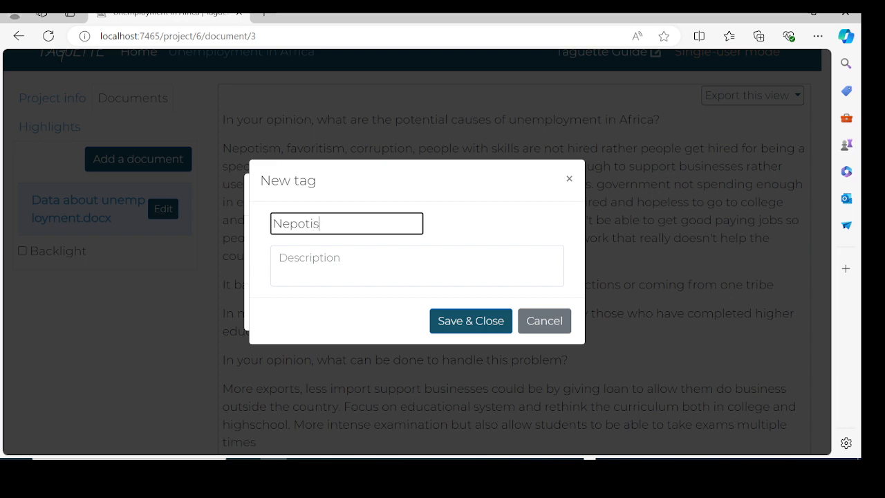
click(466, 327)
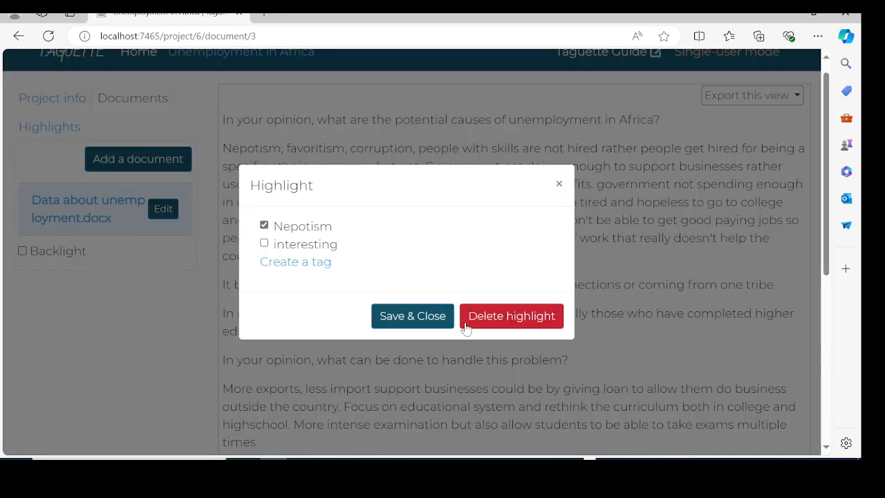
click(392, 318)
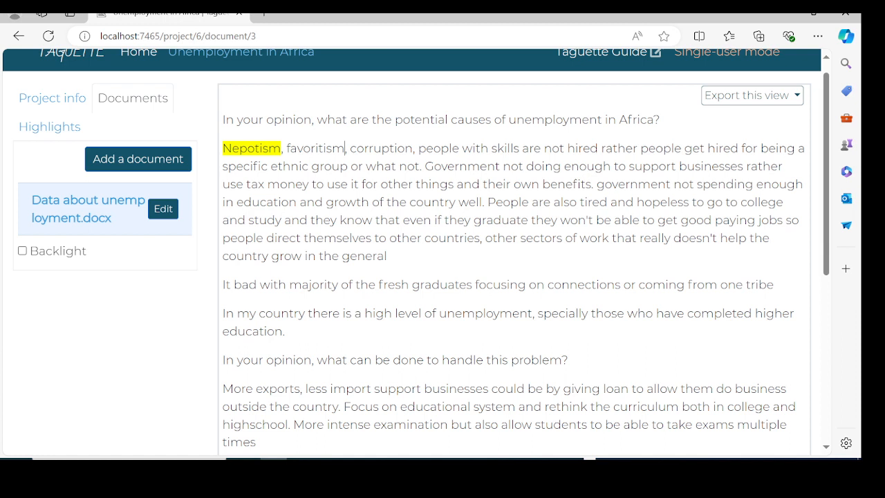
- Highlight the word "favoritism" in the first answer and code it with a new tag named Favoritism
drag(346, 148, 285, 148)
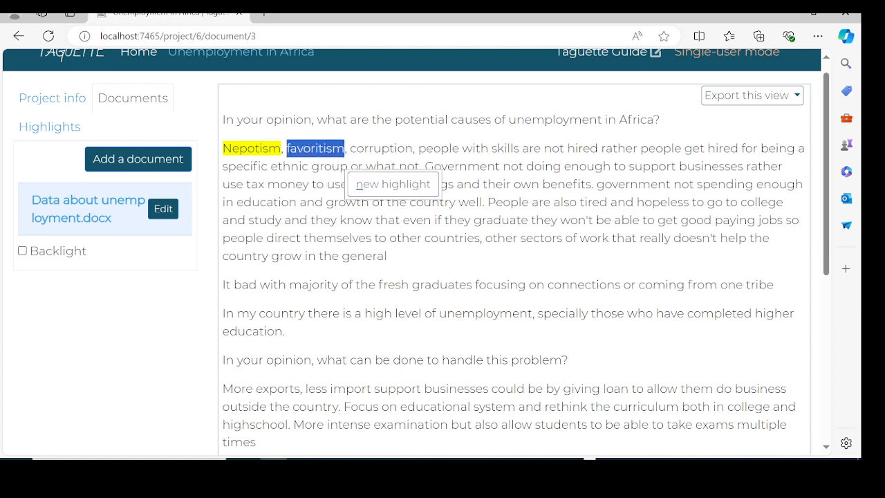
click(383, 185)
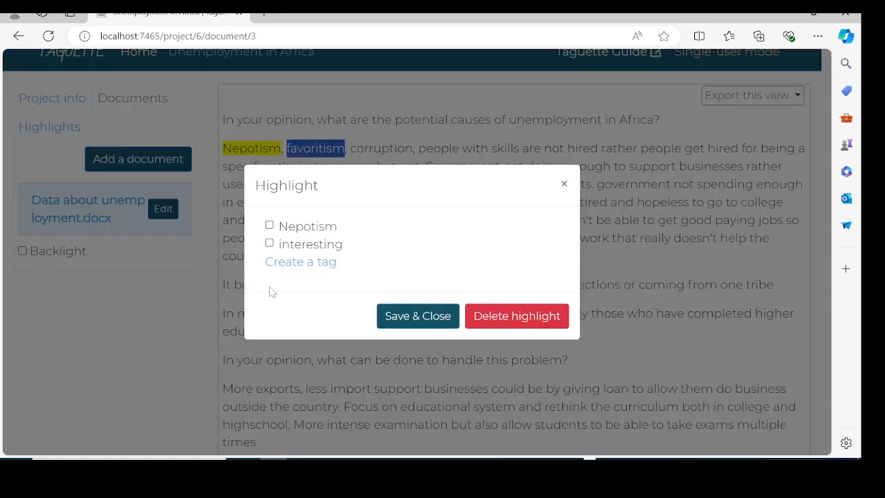
click(303, 263)
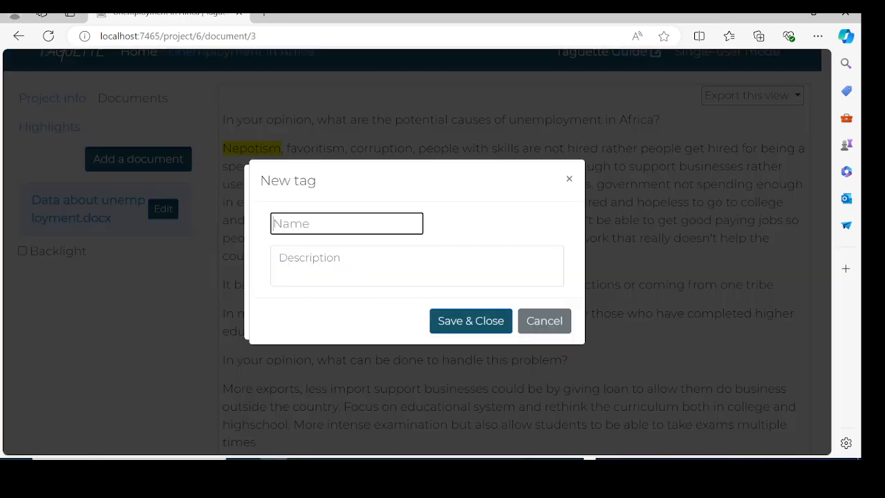
text(Fa)
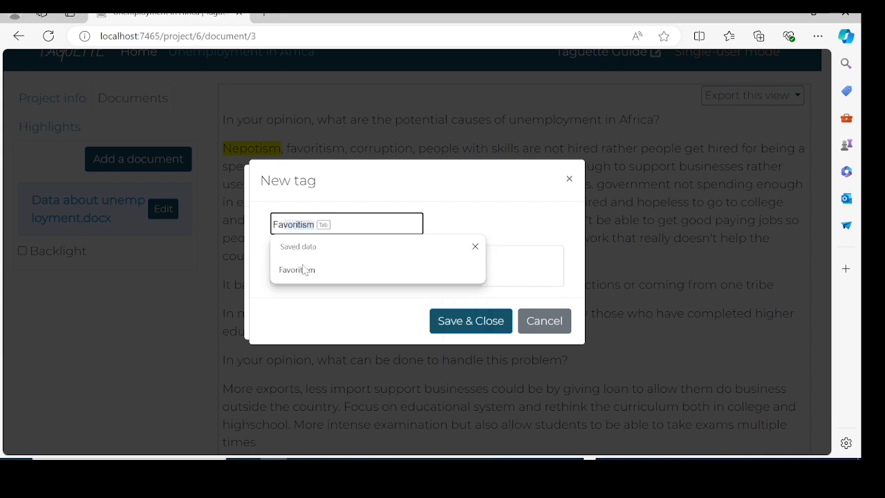
text(vor)
click(305, 271)
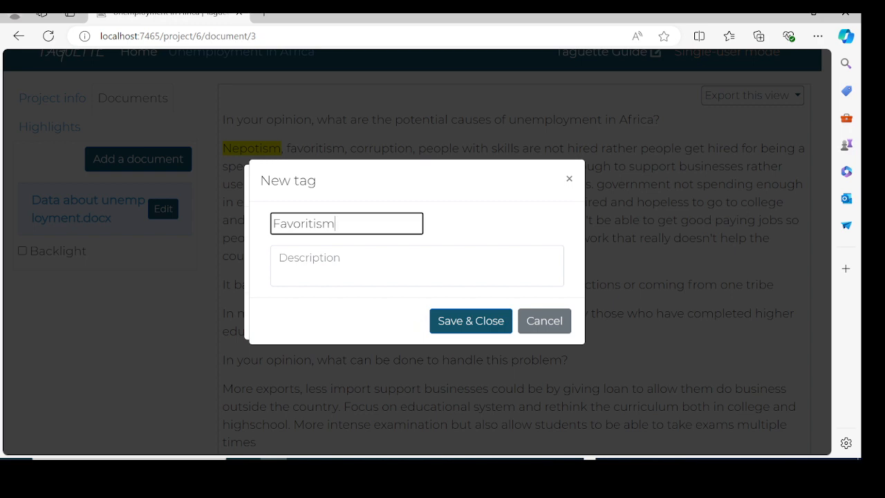
click(458, 323)
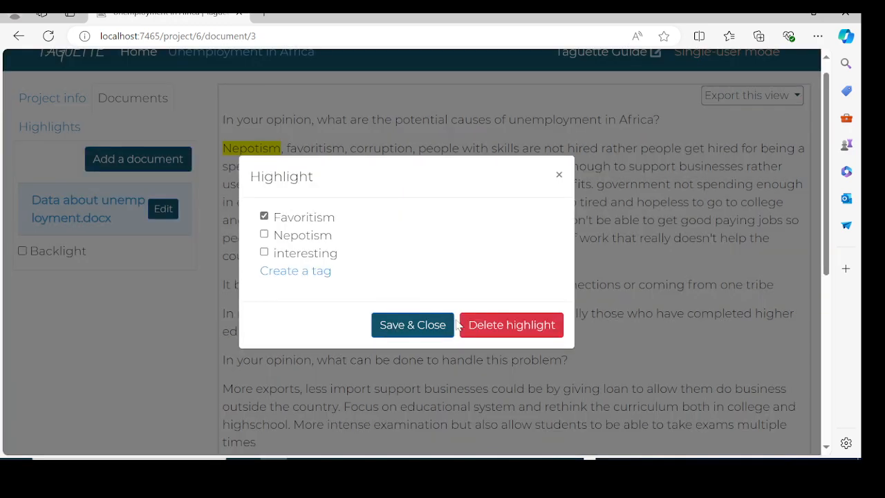
click(405, 326)
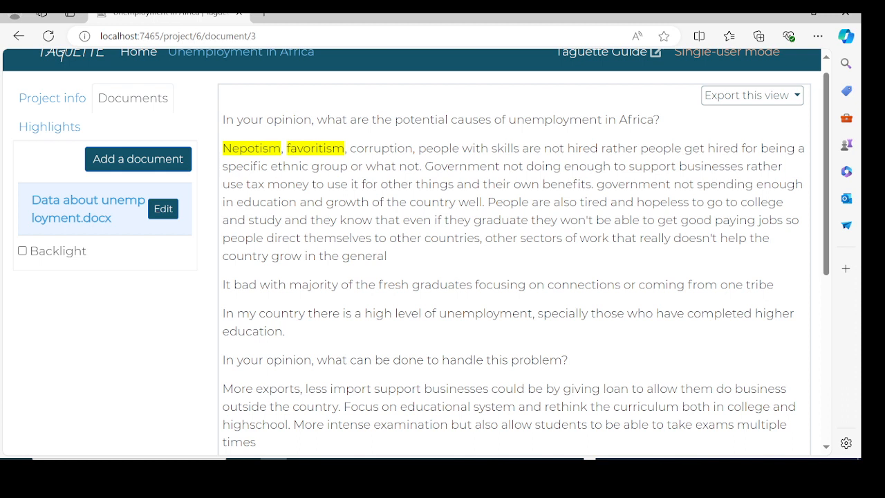
- Highlight the word "corruption" in the first answer and code it with a new tag named Corruption
drag(414, 148, 350, 148)
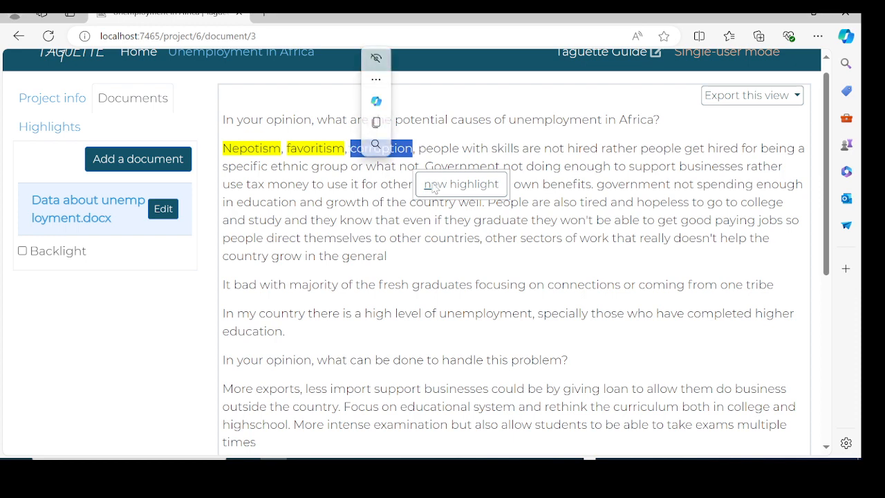
click(434, 187)
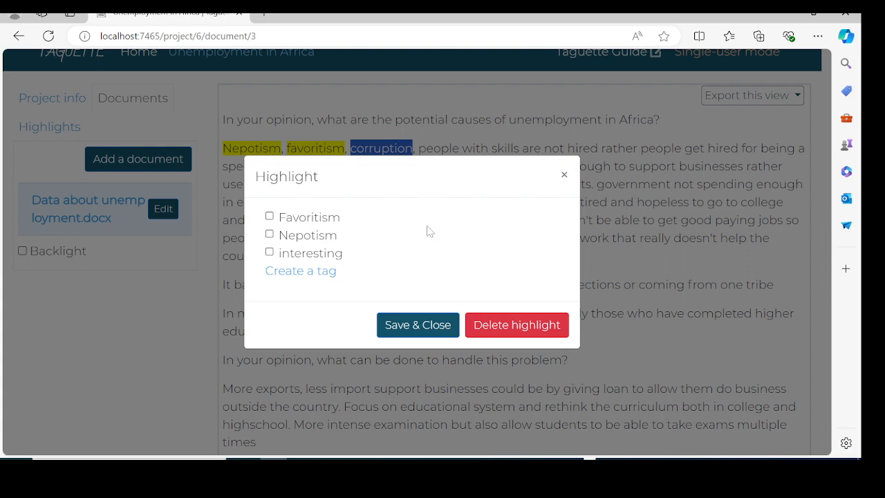
click(288, 275)
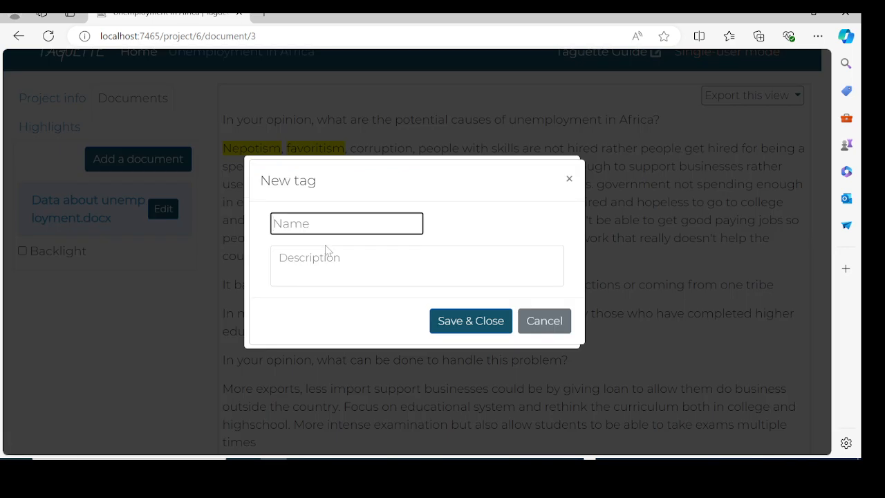
text(cor)
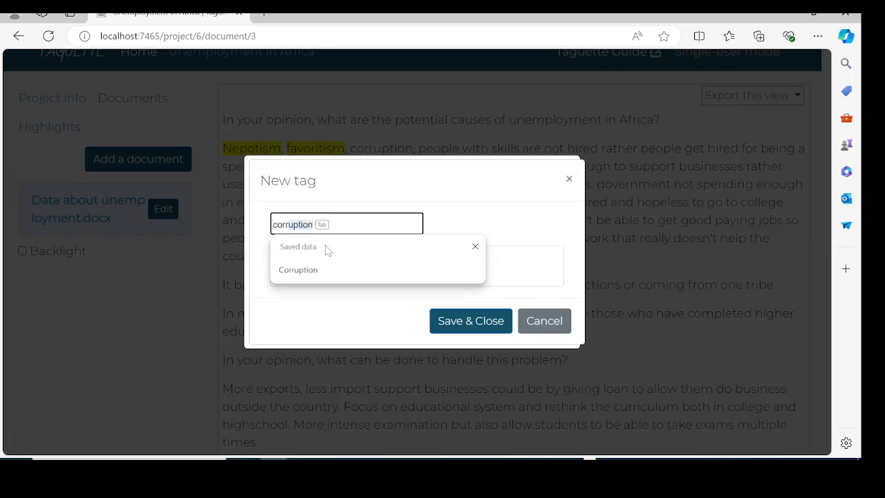
text(rud)
key(BackSpace)
click(302, 274)
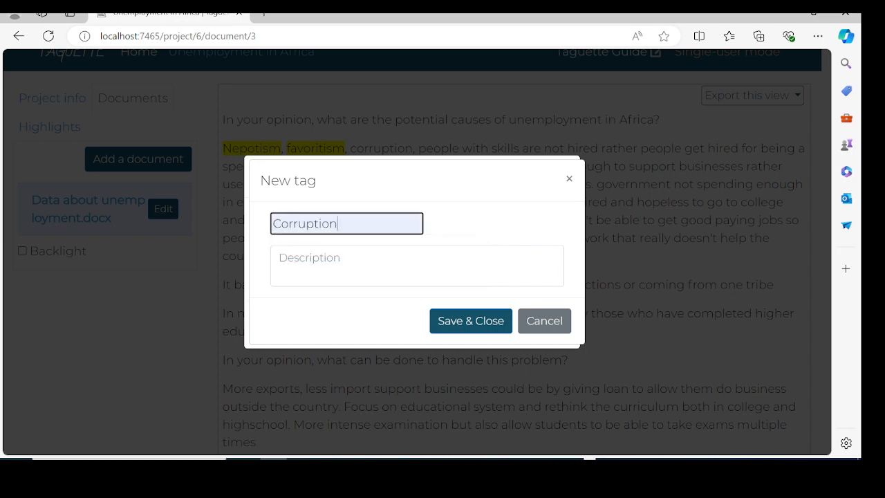
click(473, 322)
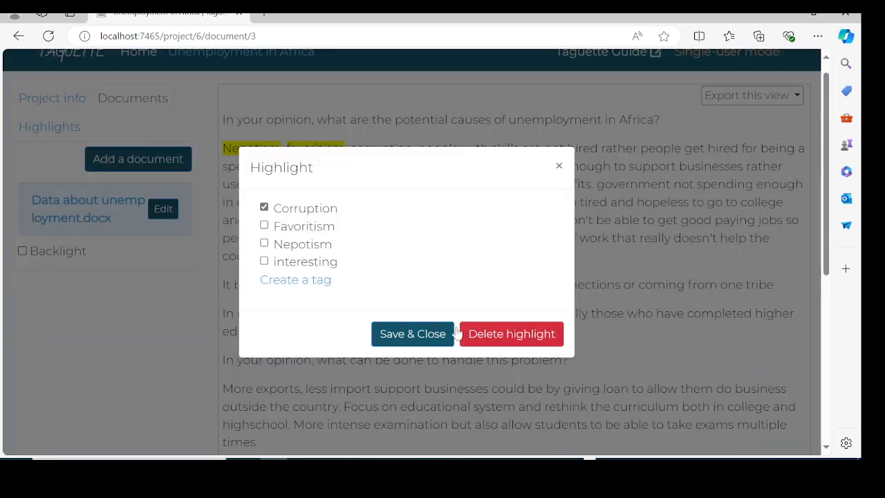
click(399, 336)
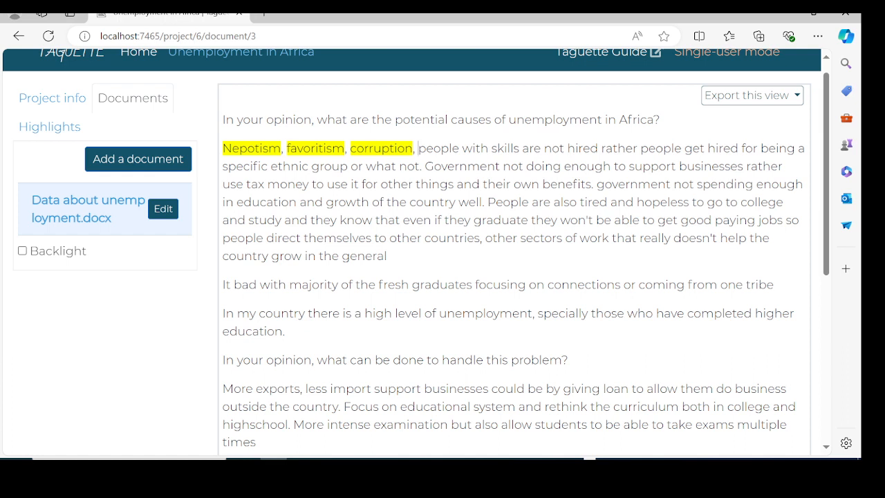
- Highlight the passage from "people with skills are not hired" to "ethnic group or what not." and apply the existing Nepotism tag
drag(417, 148, 423, 167)
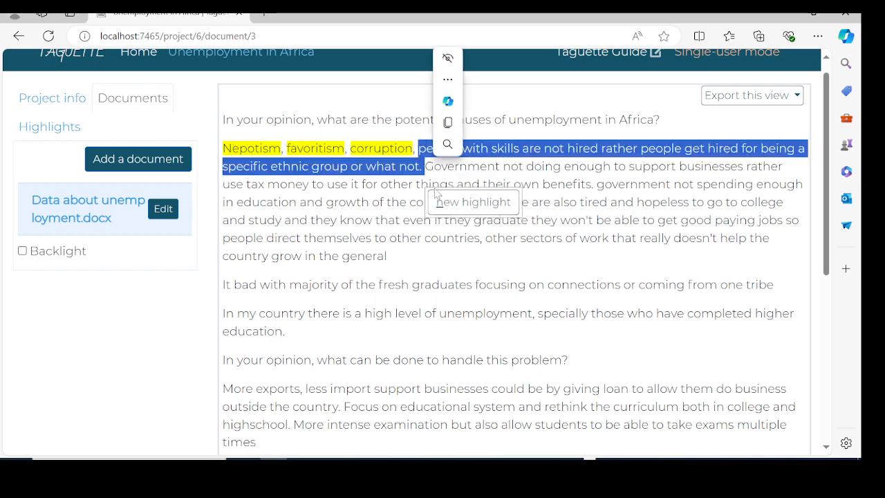
click(455, 209)
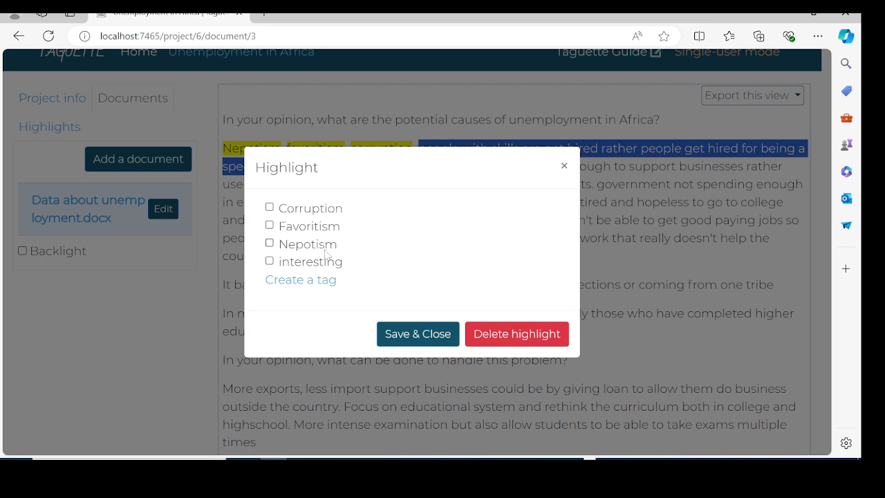
click(270, 246)
click(403, 335)
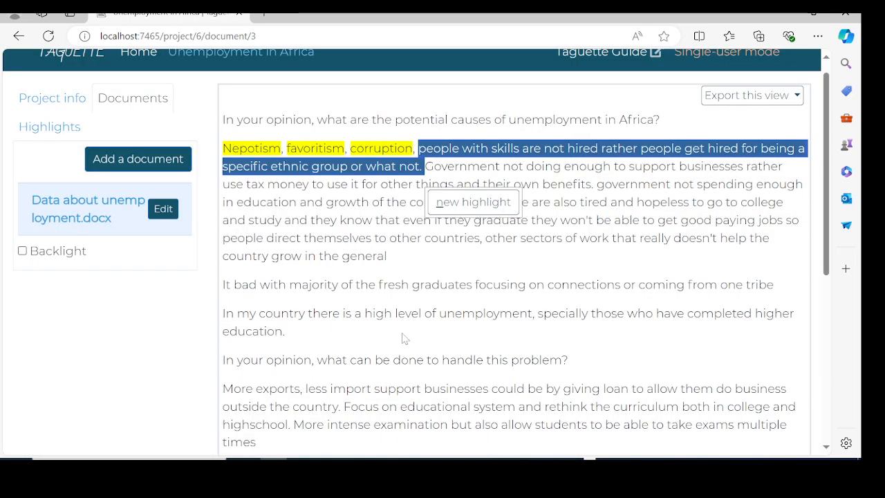
click(374, 279)
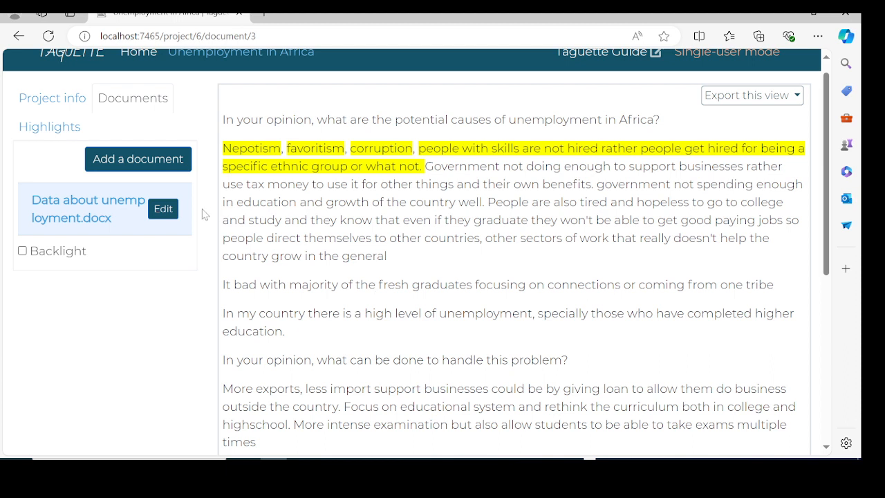
- Review the highlights coded with the Nepotism tag and inspect the tag's name and description, then close its details
click(45, 130)
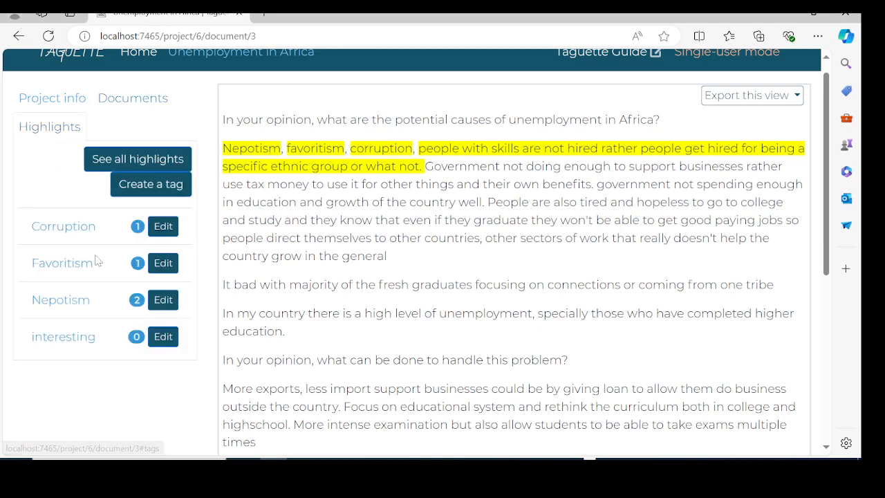
click(71, 307)
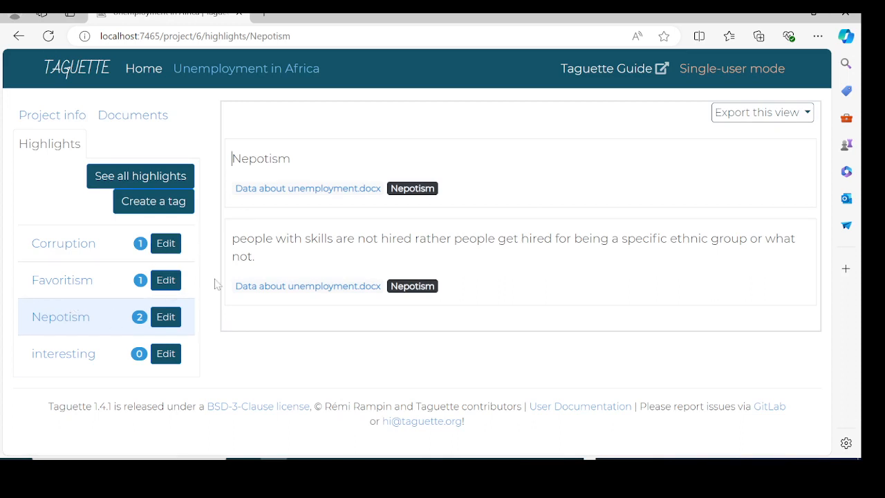
click(168, 320)
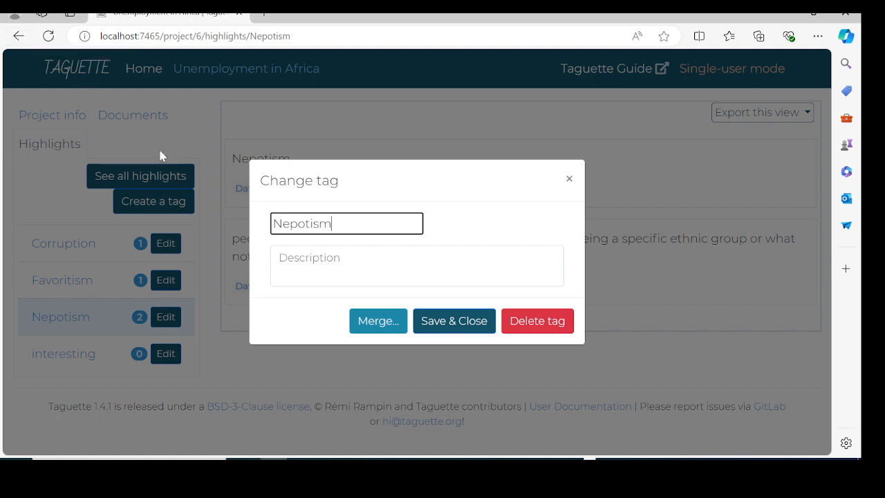
key(Tab)
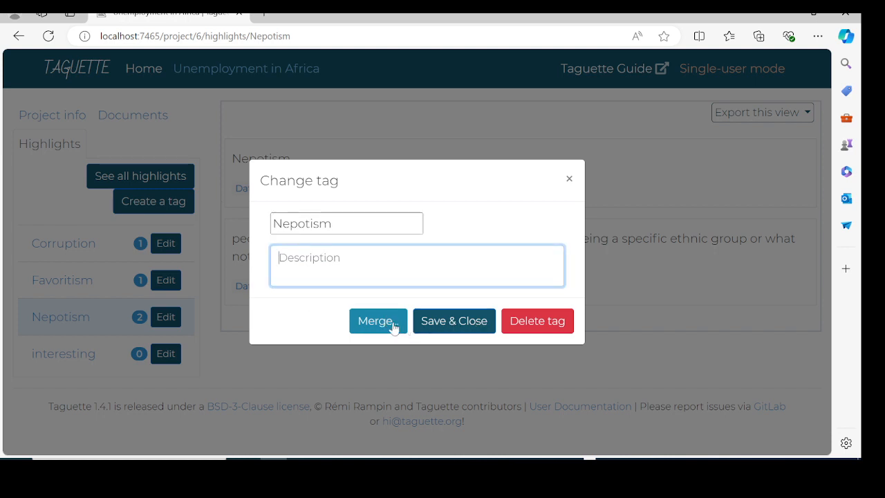
click(450, 328)
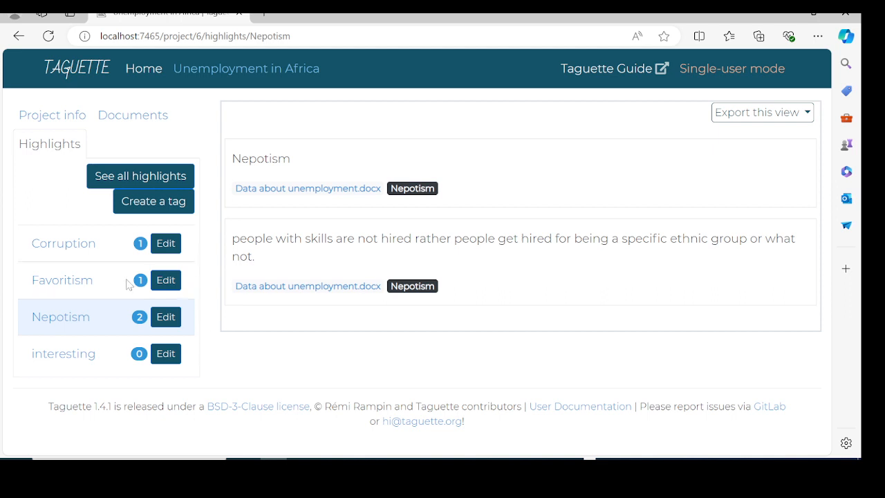
- Return to the Data about unemployment document and check which tags are assigned to the "people with skills are not hired" highlight
click(137, 121)
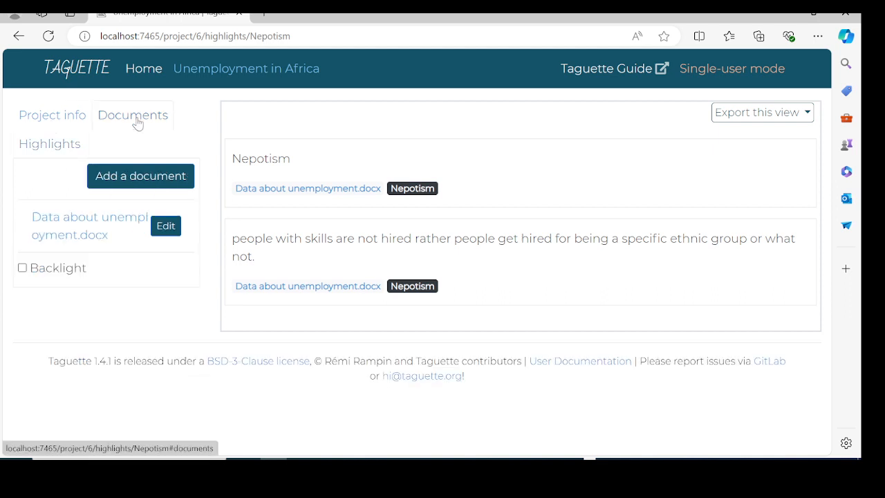
click(90, 230)
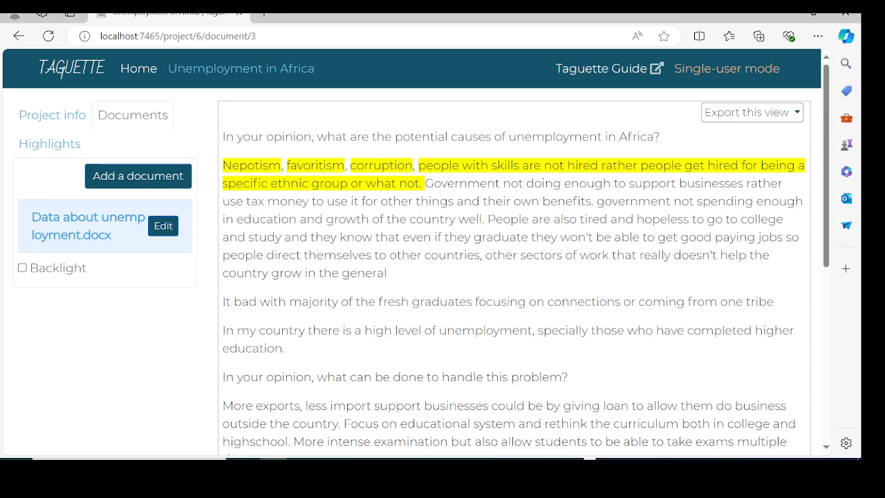
drag(425, 184, 422, 174)
key(ctrl+c)
click(422, 177)
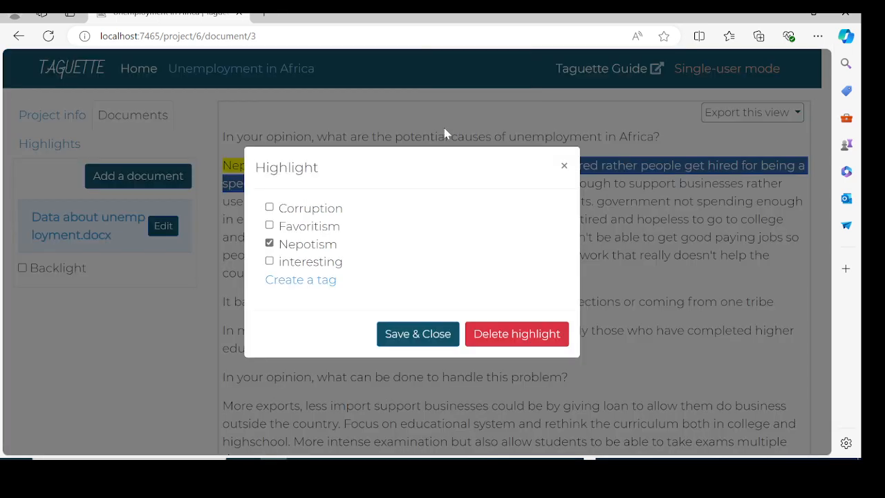
click(309, 249)
click(309, 249)
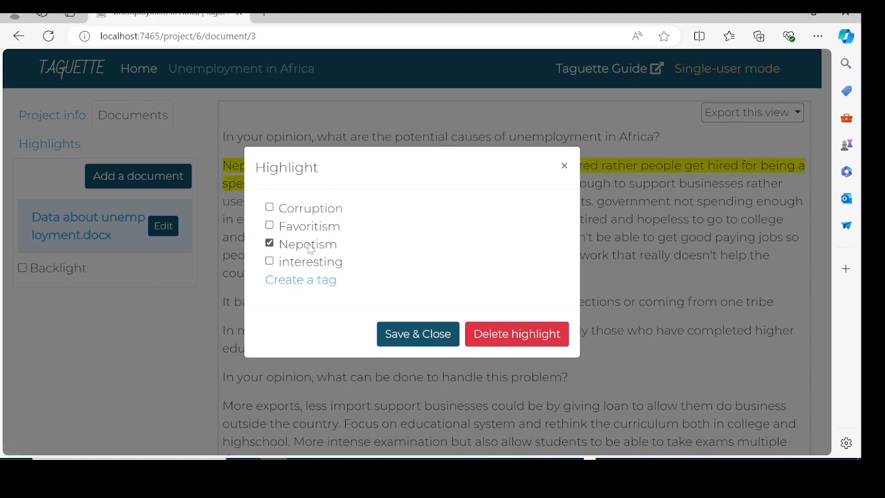
click(398, 339)
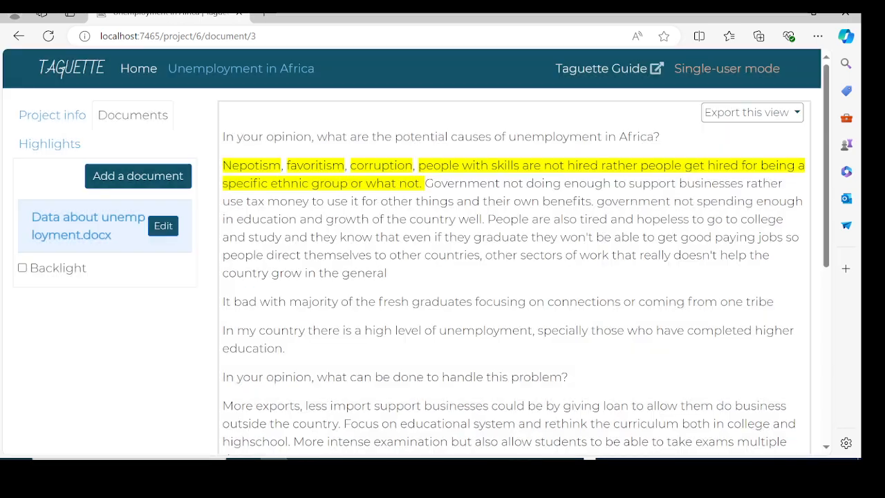
- Save "people with skills are not hired rather people get hired for being a specific ethnic group or what not." as the Nepotism tag's description
click(53, 148)
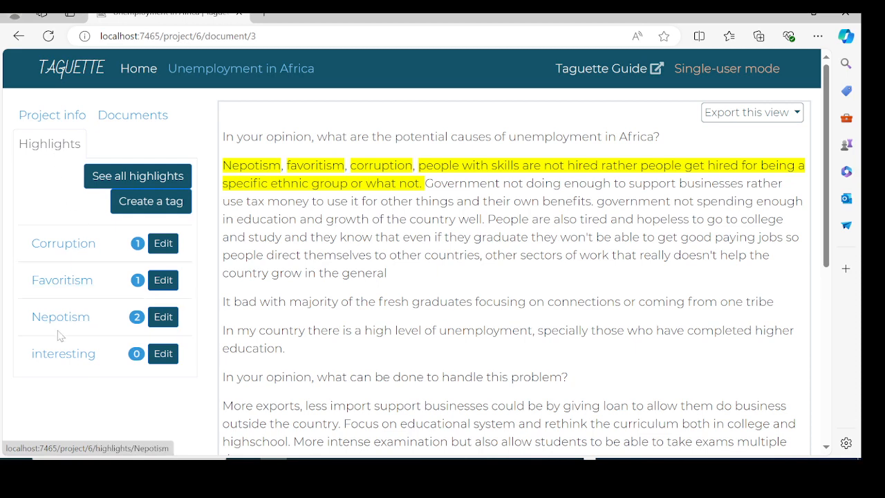
click(164, 318)
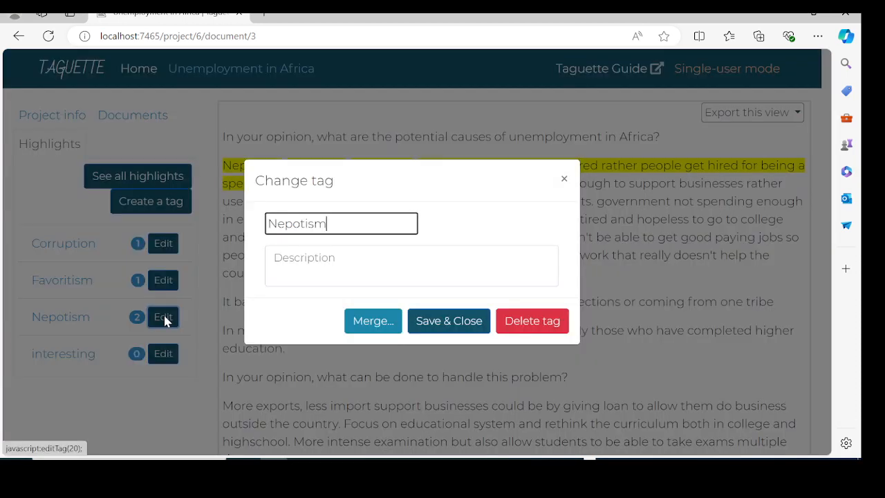
key(Tab)
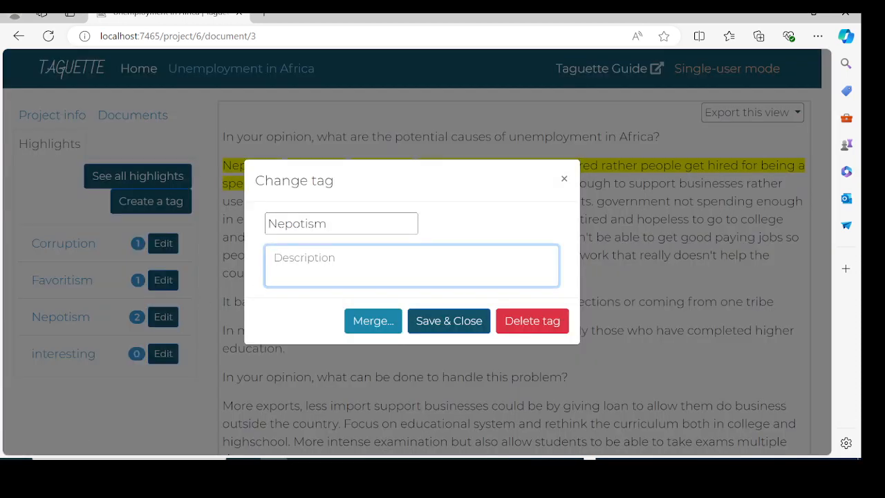
key(ctrl+v)
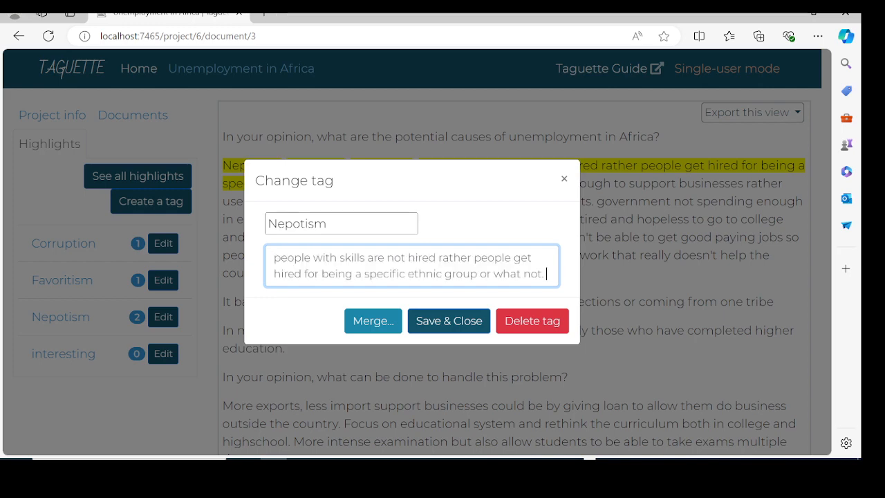
click(446, 322)
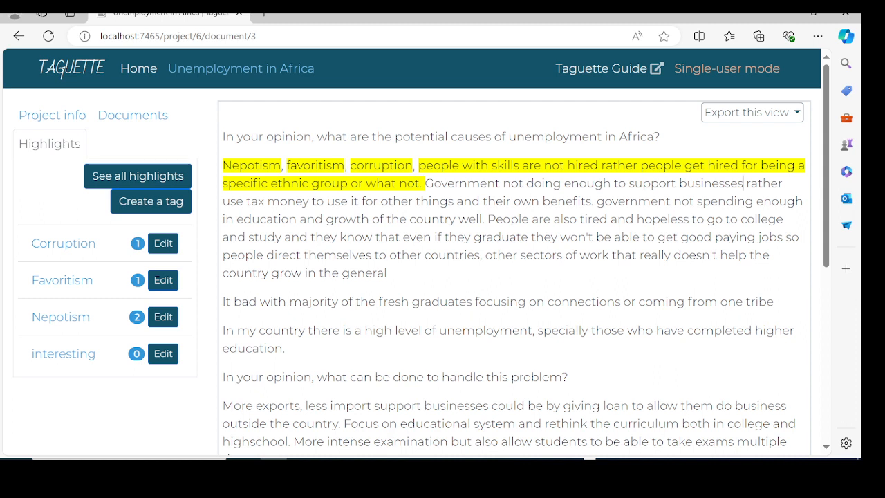
- Highlight "Government not doing enough to support businesses" in the first answer and start a new tag named "Government not support bussinesses"
drag(744, 184, 436, 190)
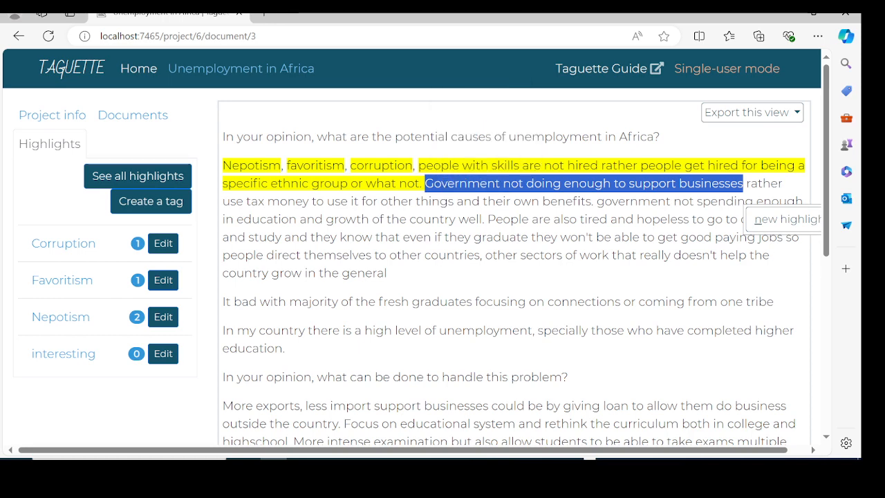
click(788, 219)
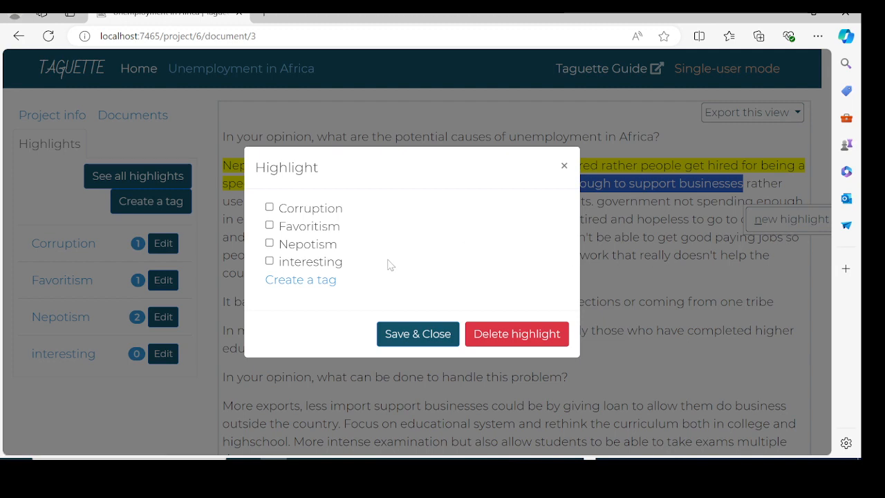
click(288, 286)
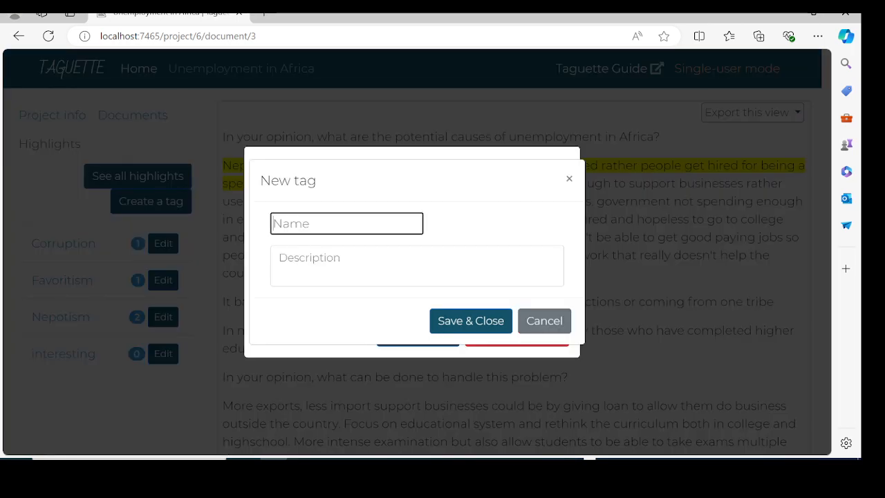
text(N)
key(BackSpace)
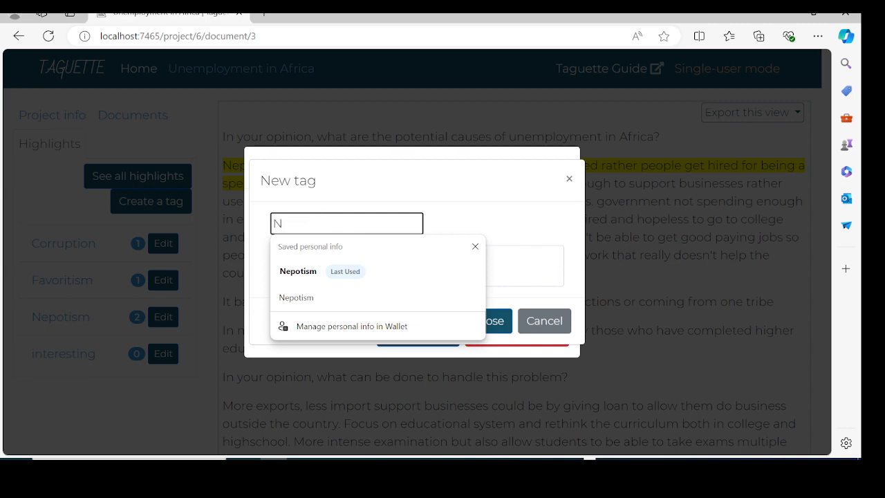
key(BackSpace)
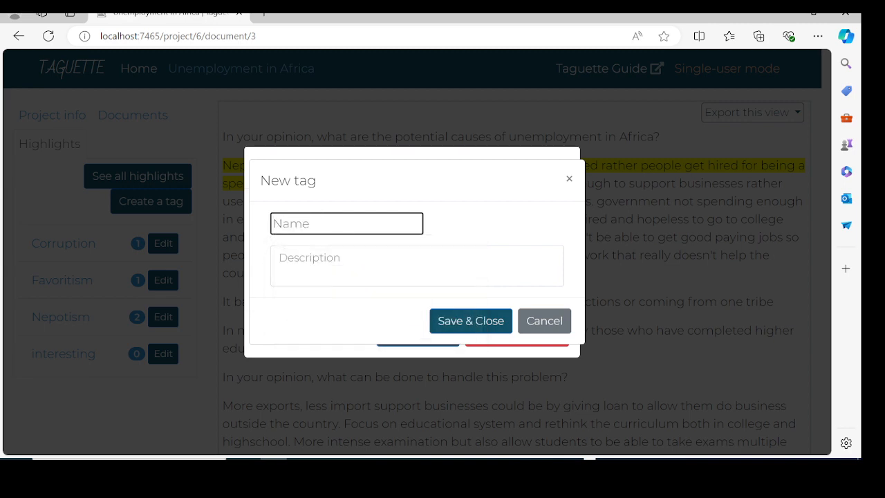
text(G)
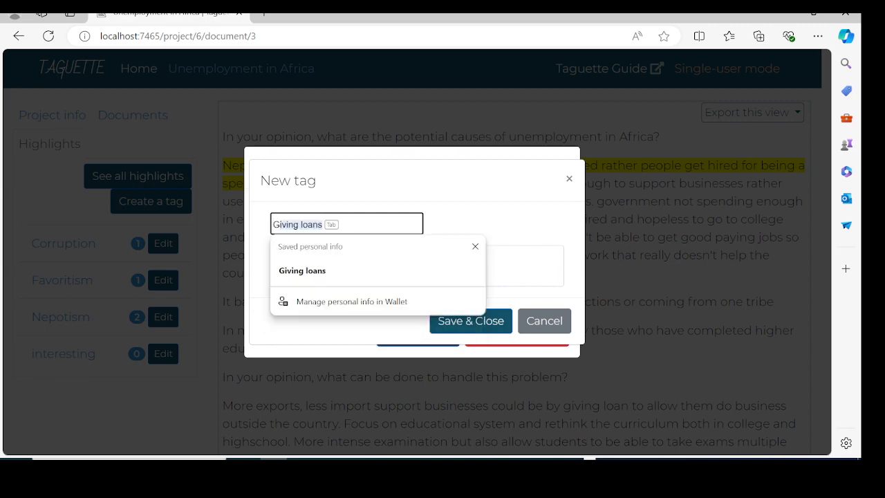
text(over)
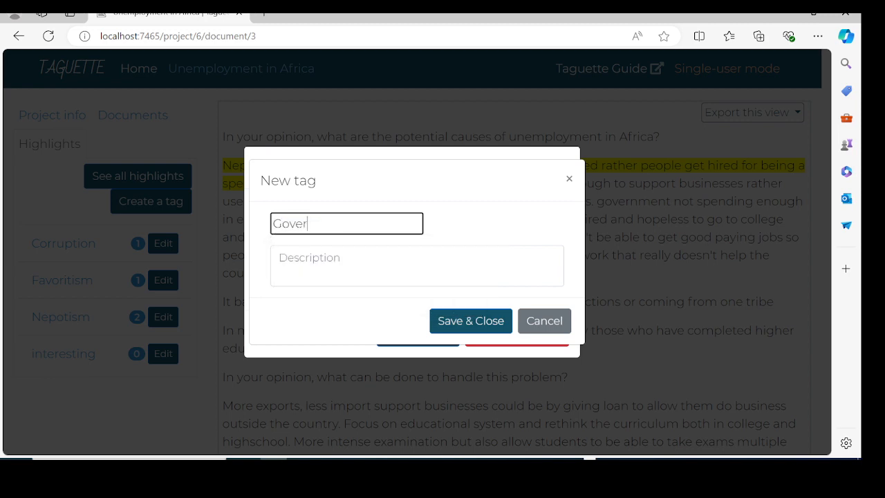
key(BackSpace)
key(BackSpace)
text(rer)
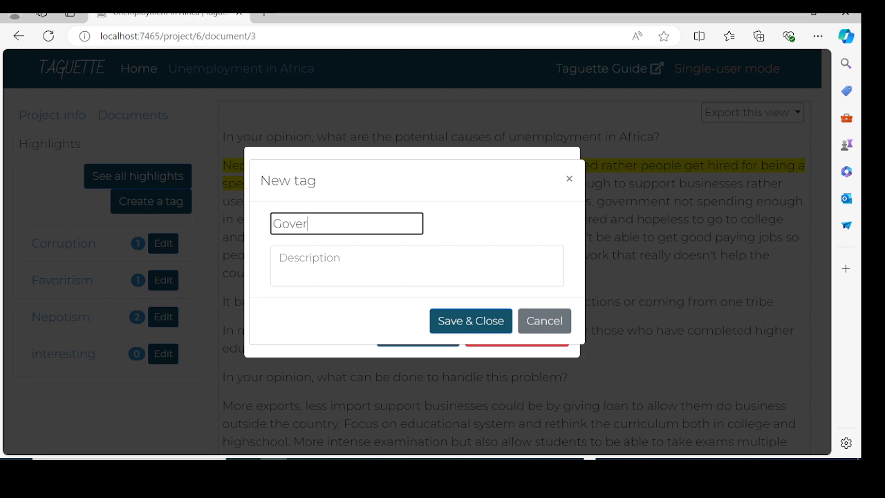
text(nment not support bus)
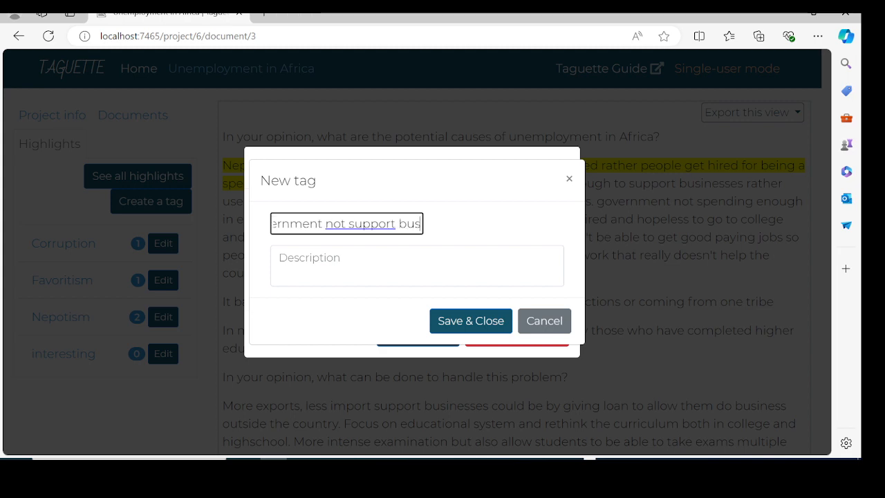
text(sinesses)
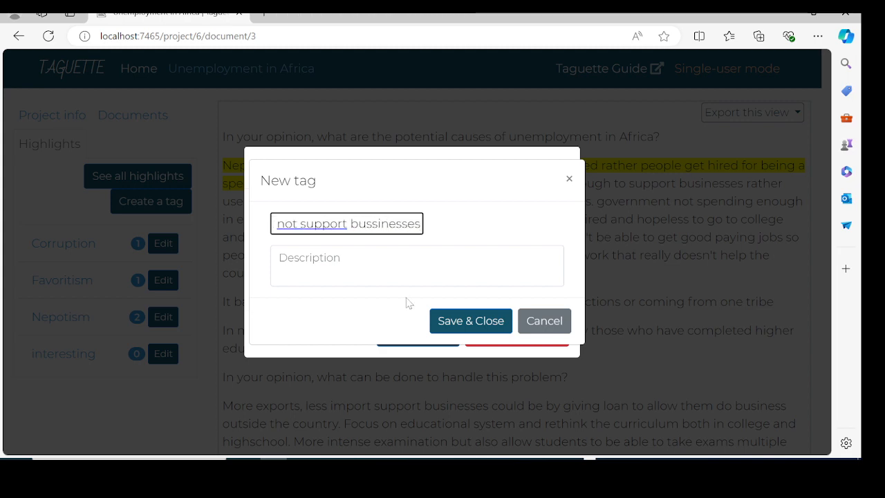
- Correct the new tag's name to "Government does not support bussinesses" and save the highlight with that tag
right_click(359, 223)
click(377, 278)
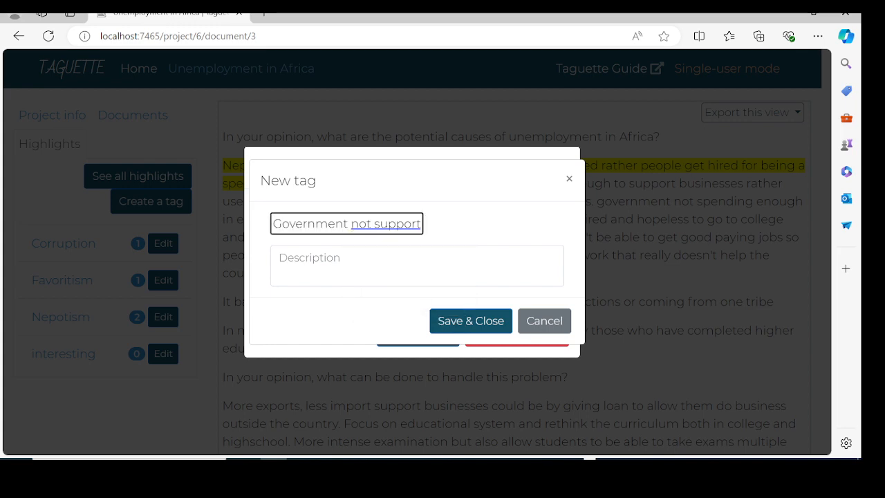
click(386, 224)
click(393, 278)
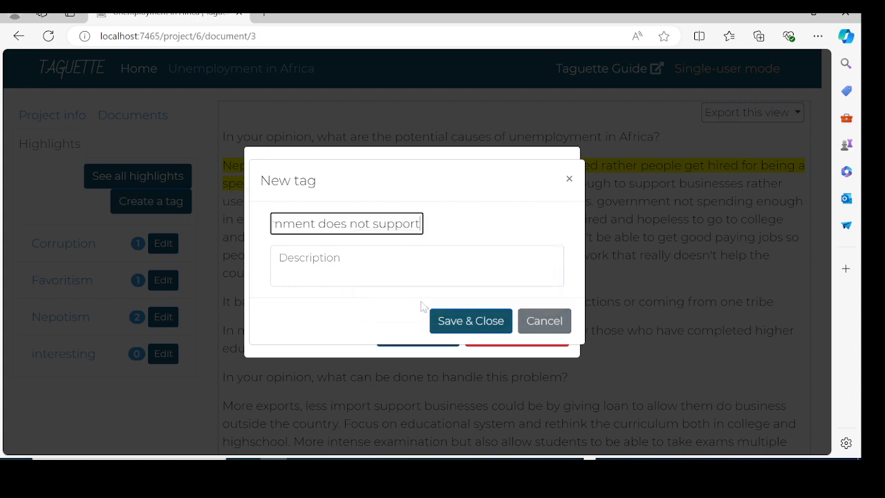
click(470, 322)
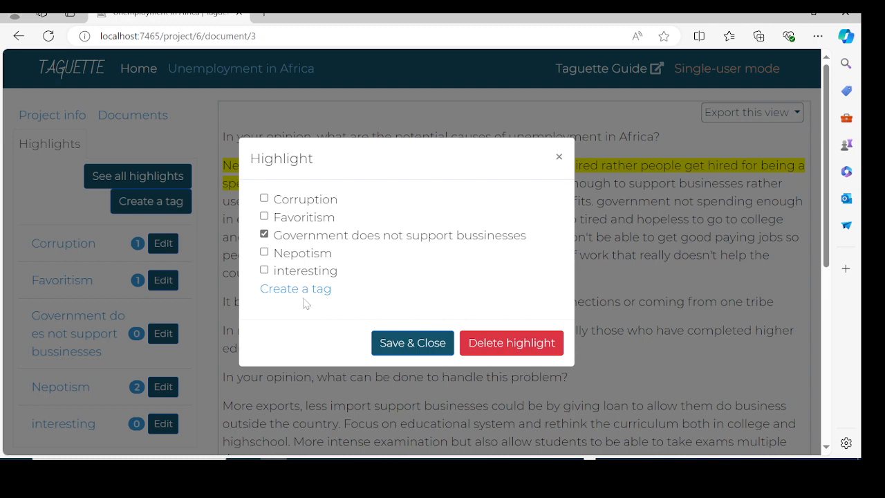
click(410, 348)
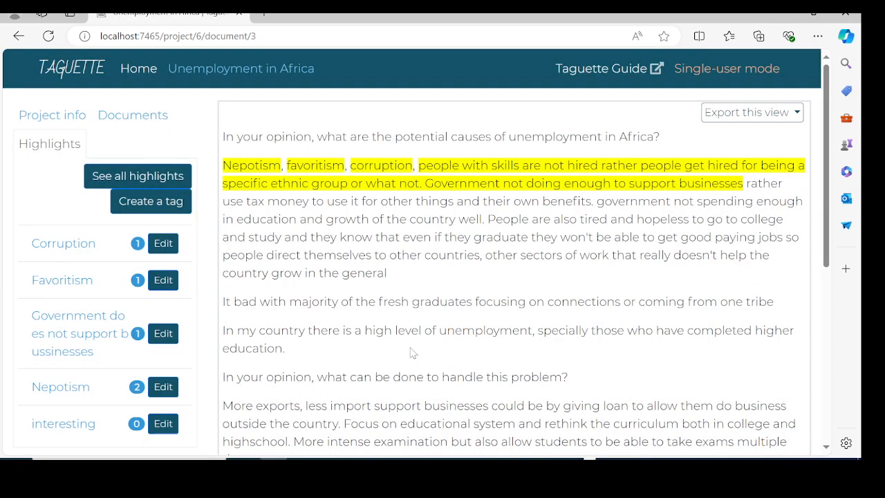
- Highlight "they won't be able to get good paying jobs" in the first answer and code it with a new tag named Low paying jobs
scroll(464, 358, down, 1)
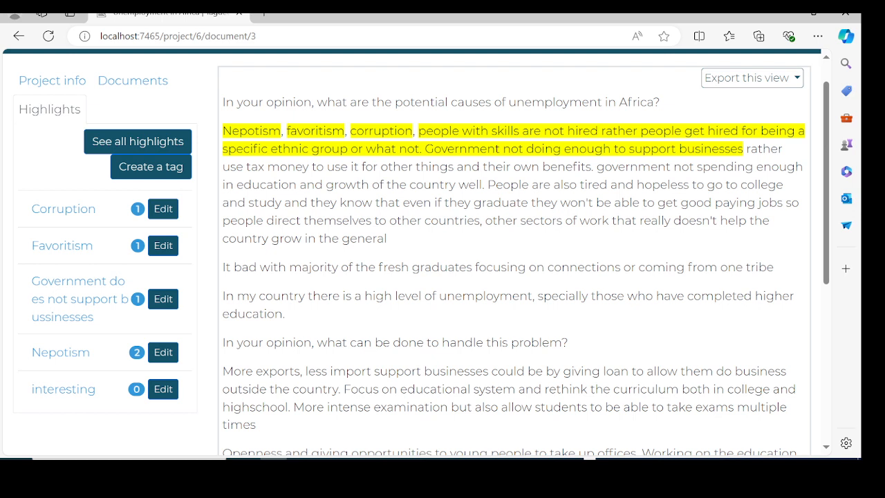
drag(786, 202, 531, 202)
click(807, 239)
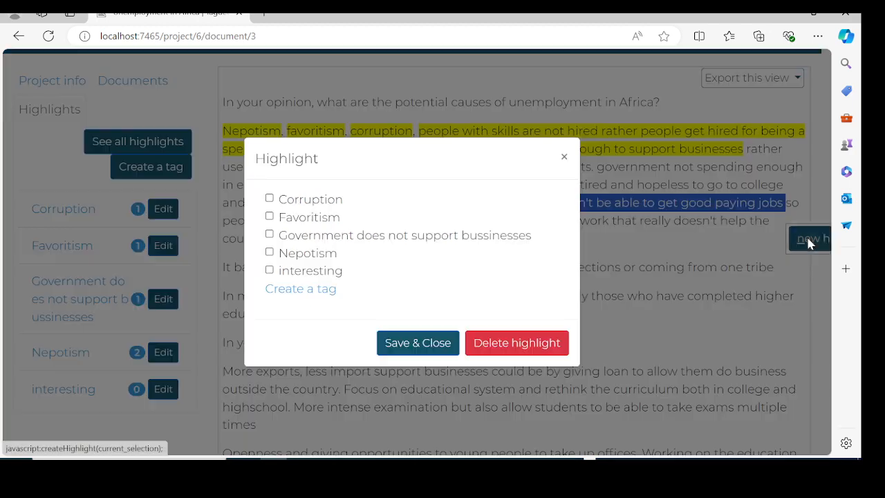
click(291, 291)
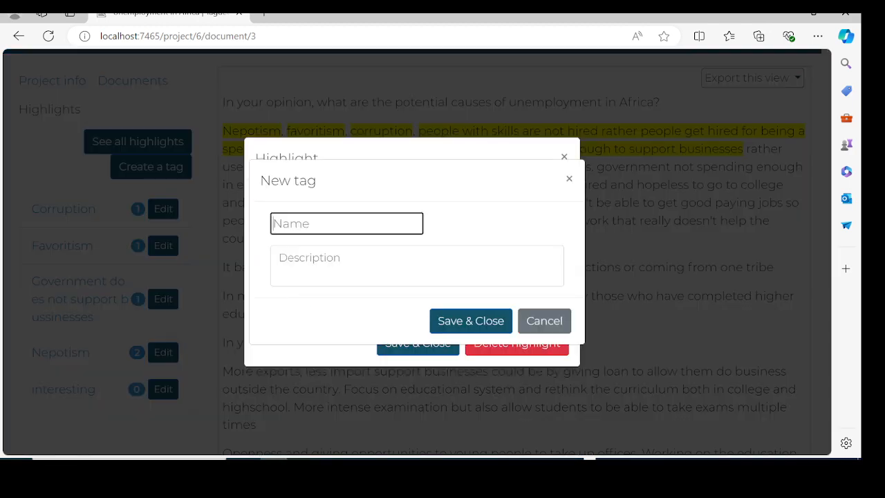
text(L)
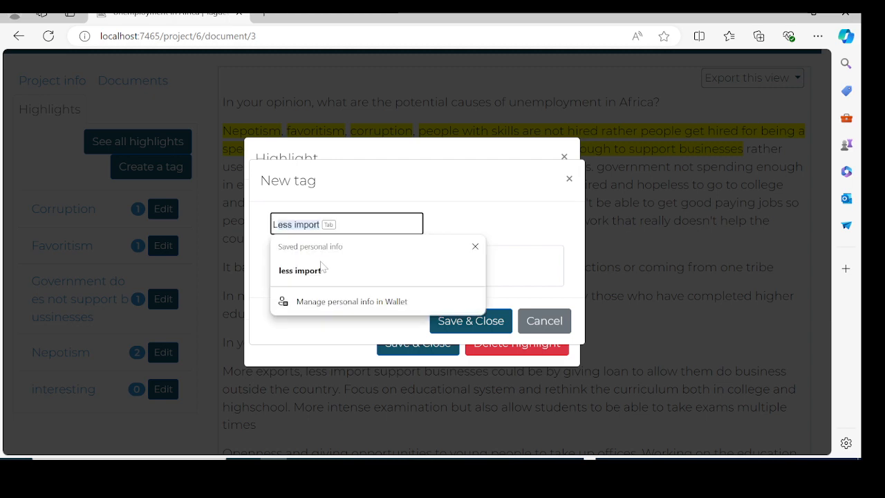
text(ow )
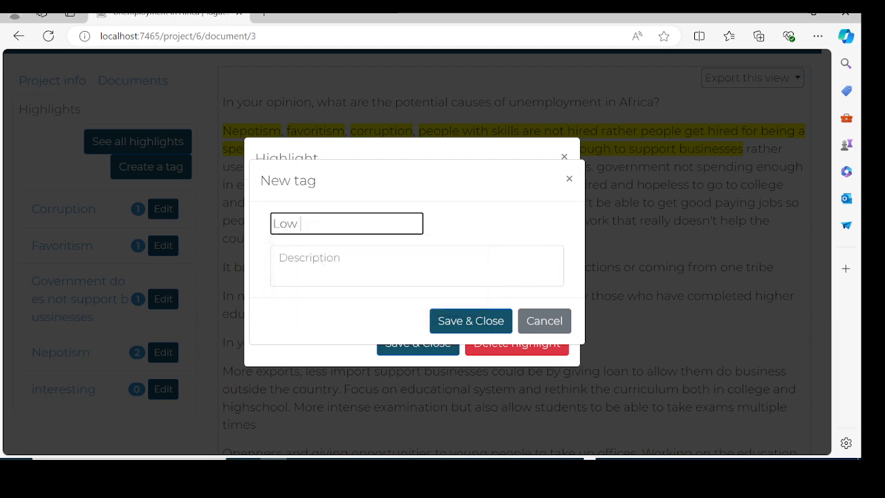
text(paying j)
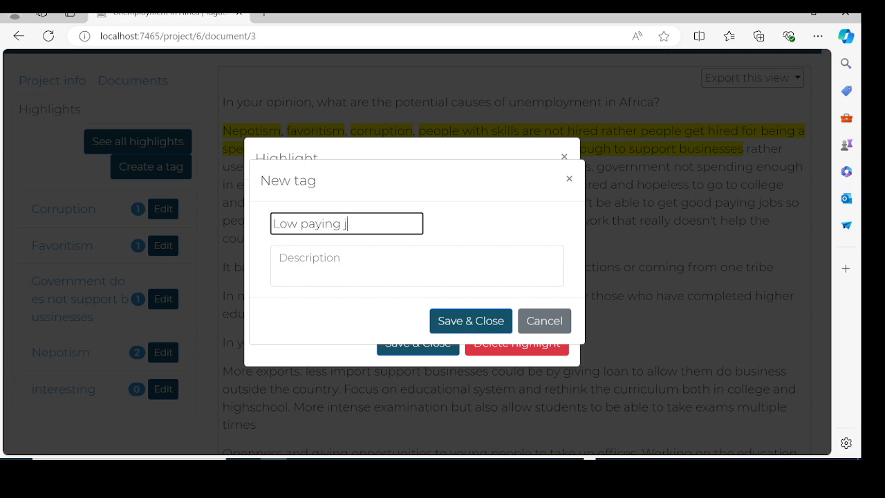
text(obs)
click(467, 322)
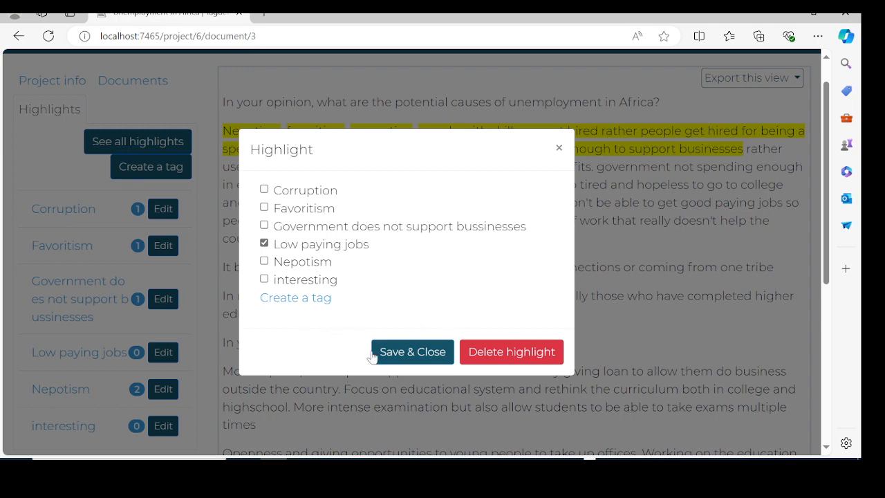
click(409, 357)
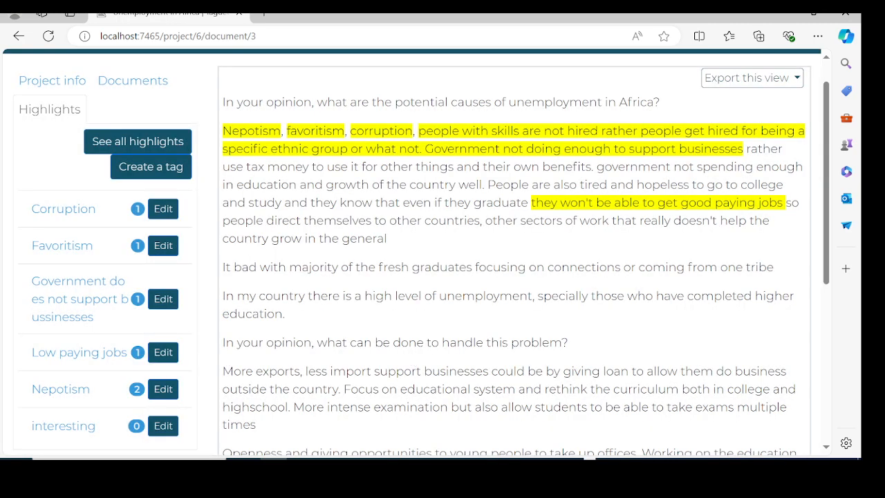
- Copy and highlight "majority of the fresh graduates focusing on connections or coming from one tribe" and code it with the existing Nepotism tag
scroll(476, 275, down, 1)
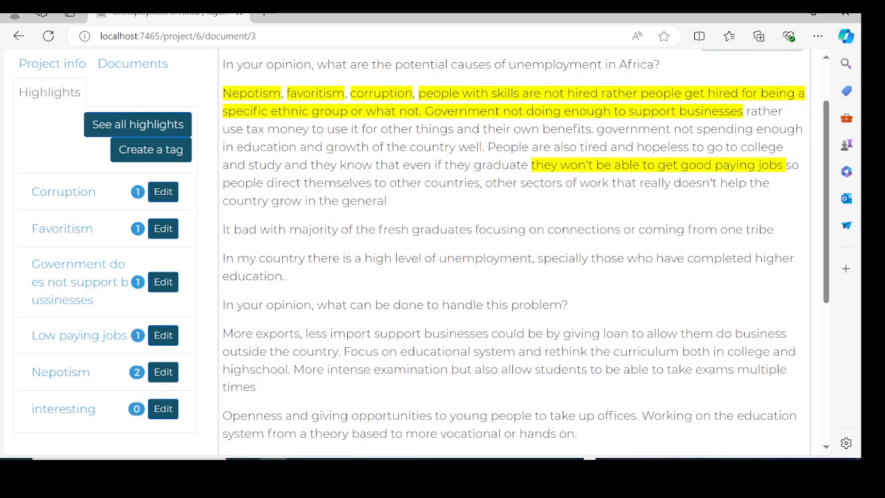
scroll(505, 200, down, 1)
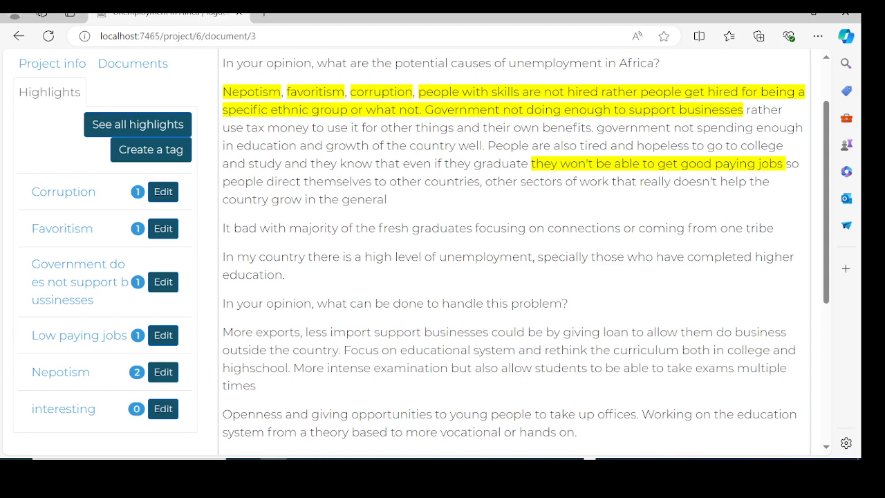
drag(774, 228, 687, 228)
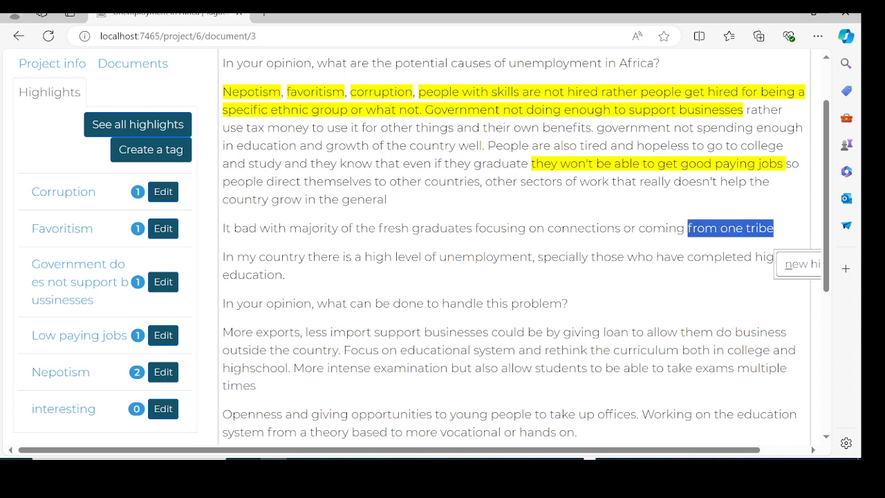
drag(687, 229, 292, 233)
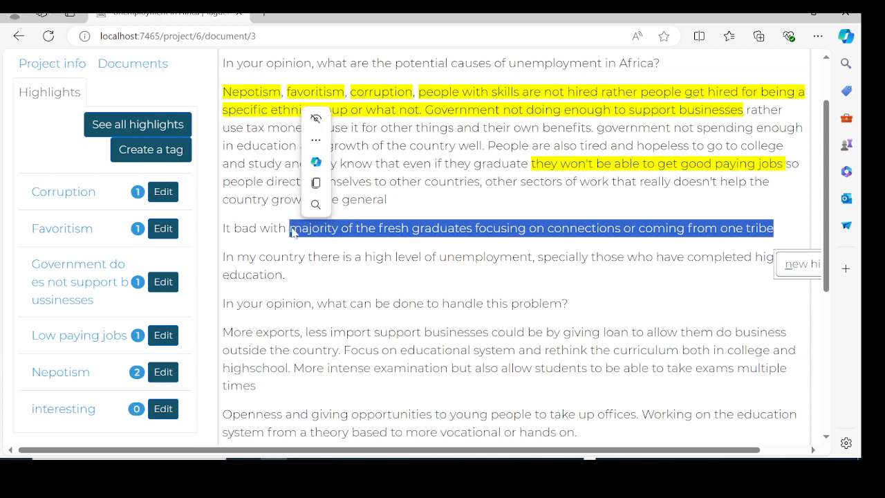
click(318, 183)
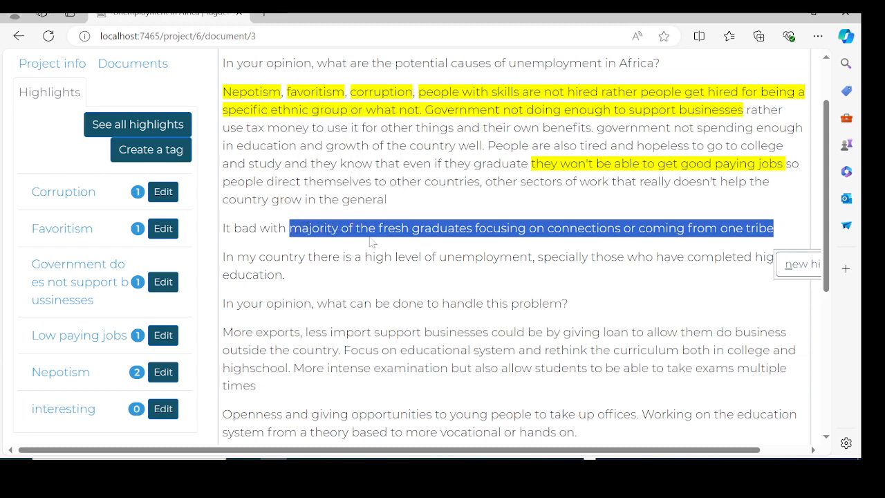
click(804, 266)
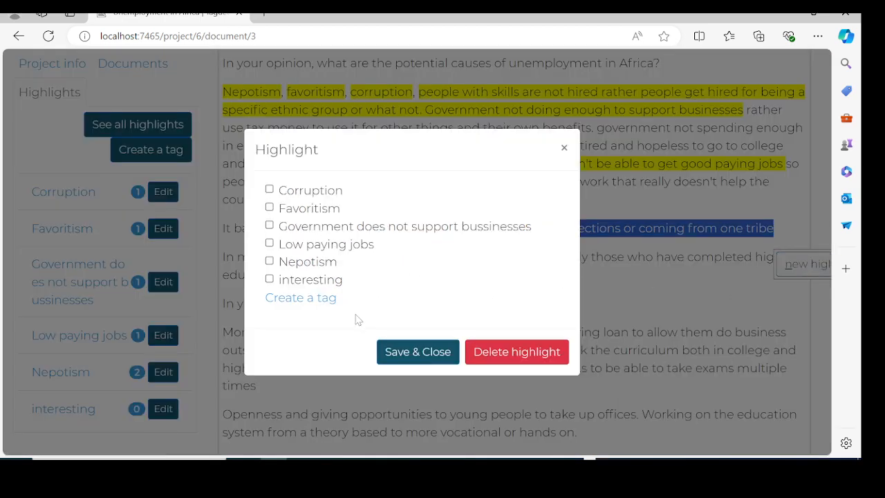
click(269, 262)
click(410, 360)
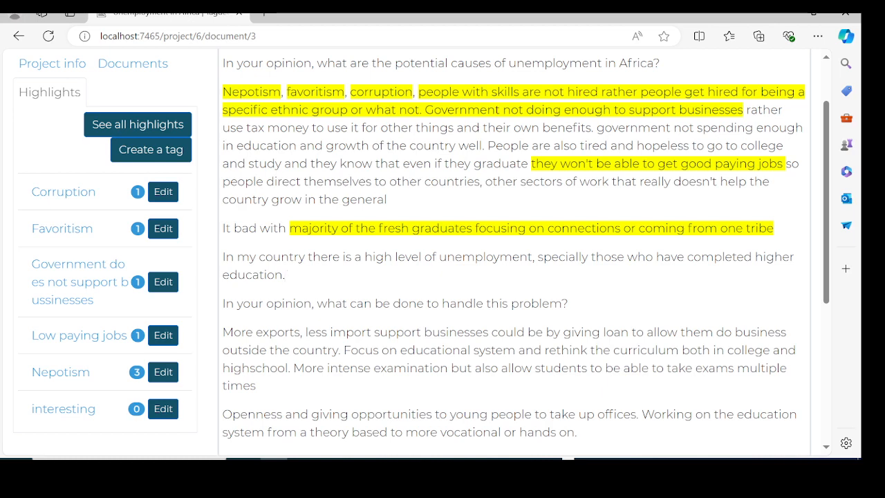
scroll(378, 281, down, 1)
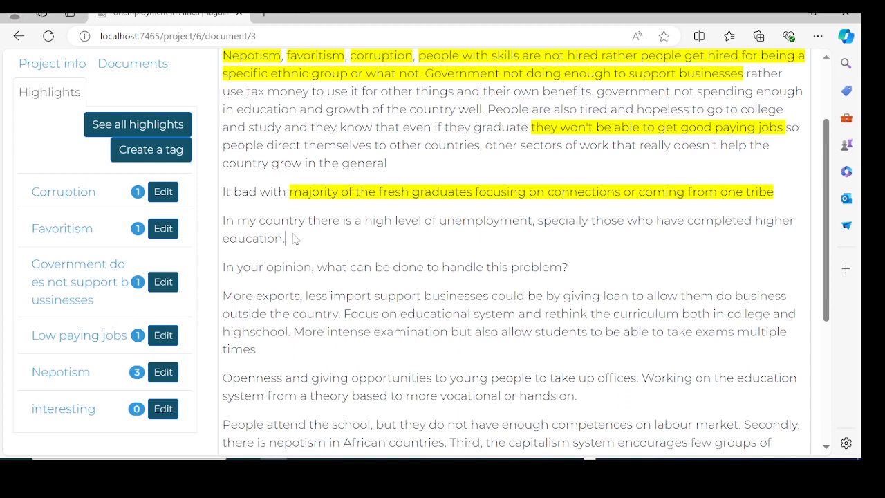
- Review the highlighted passages in the answers on unemployment causes, the tag list, and the uncoded answers on handling the problem
scroll(294, 239, up, 1)
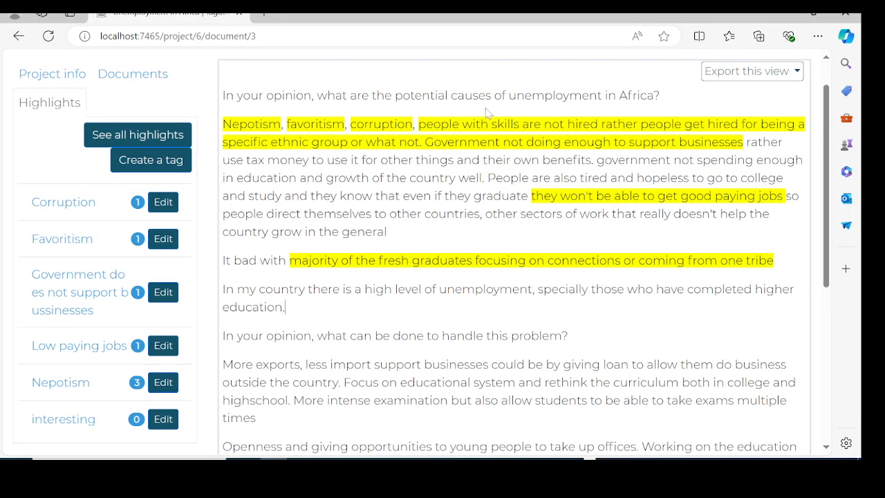
scroll(484, 249, down, 1)
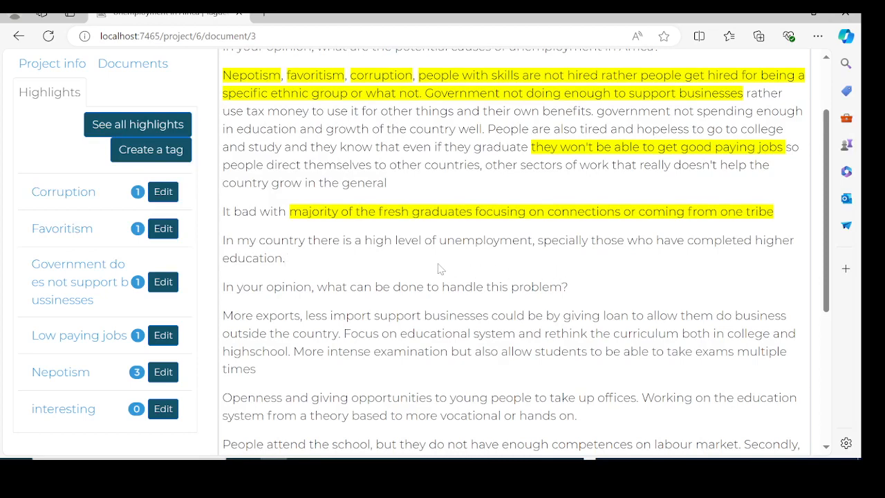
scroll(441, 269, up, 1)
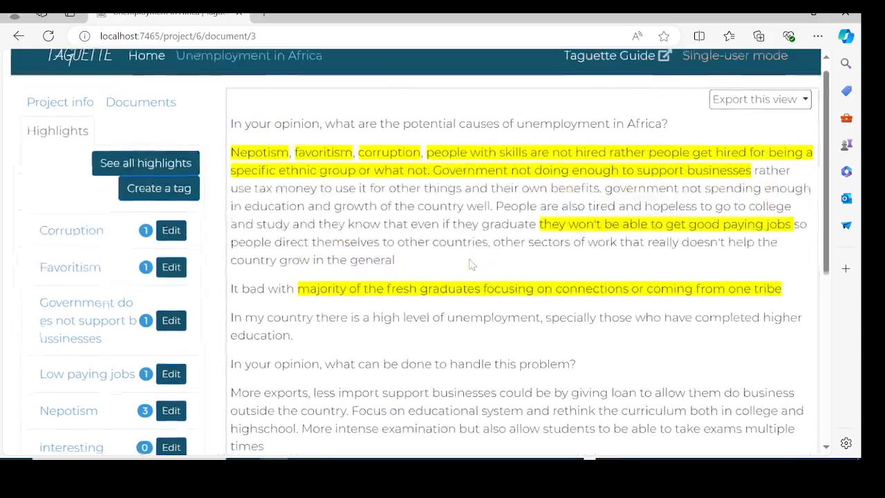
scroll(470, 264, up, 2)
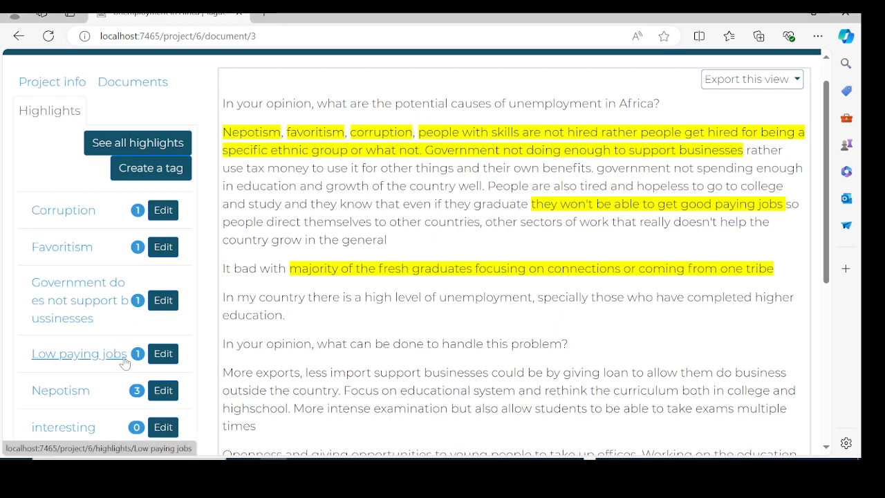
scroll(142, 360, down, 1)
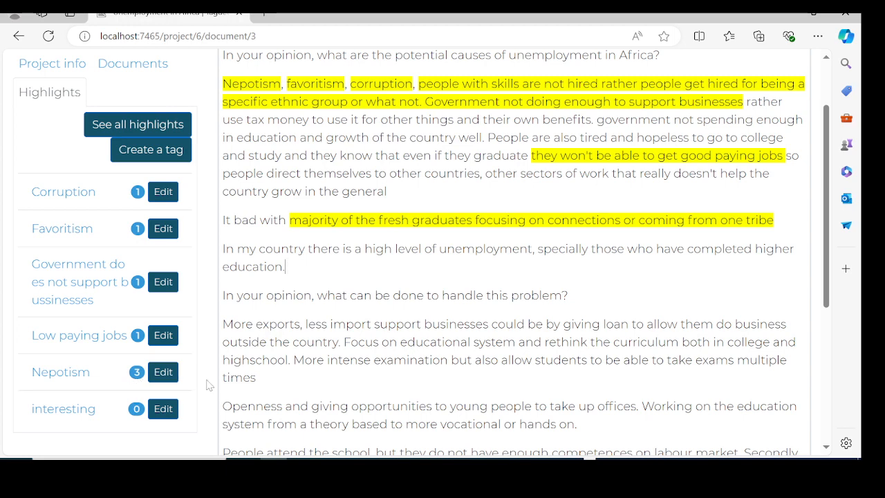
scroll(336, 394, down, 1)
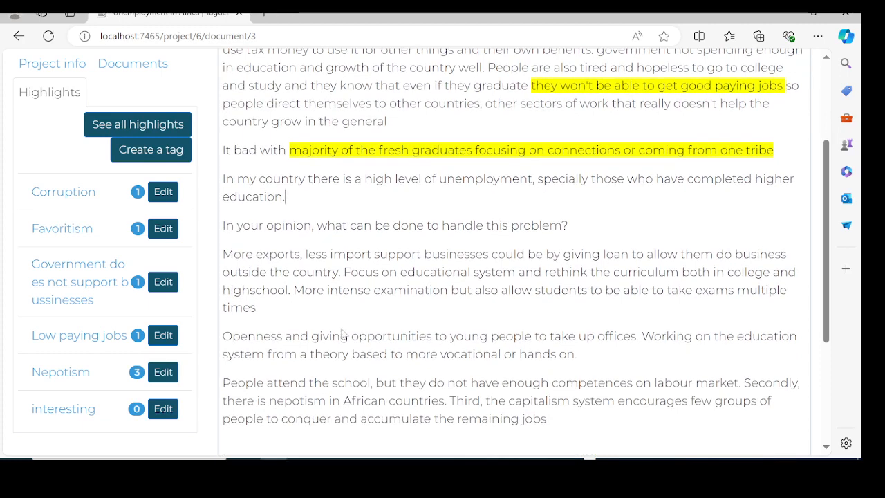
scroll(342, 334, down, 1)
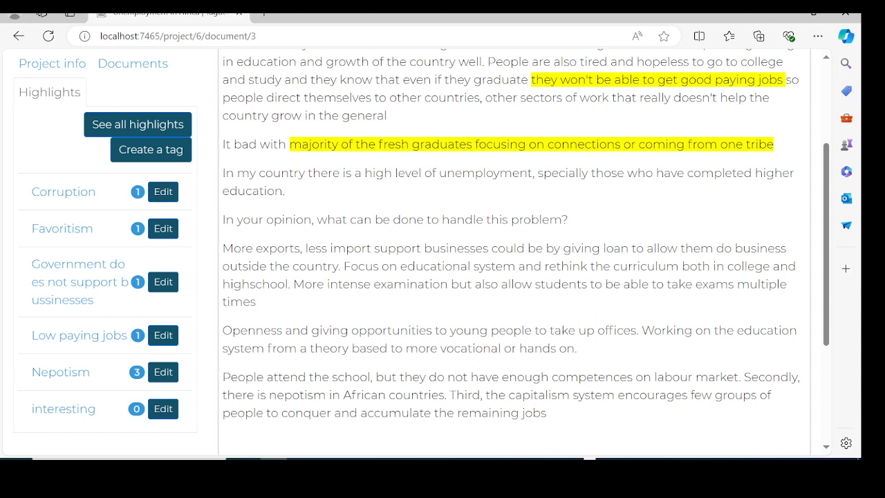
- Highlight "less import" in the first answer on handling the problem and code it with a new tag named Less import
click(222, 249)
drag(306, 248, 372, 257)
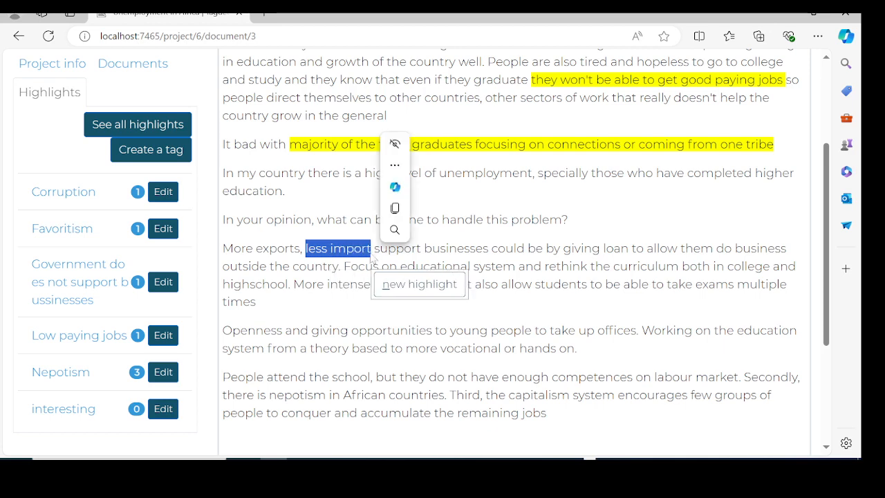
click(402, 287)
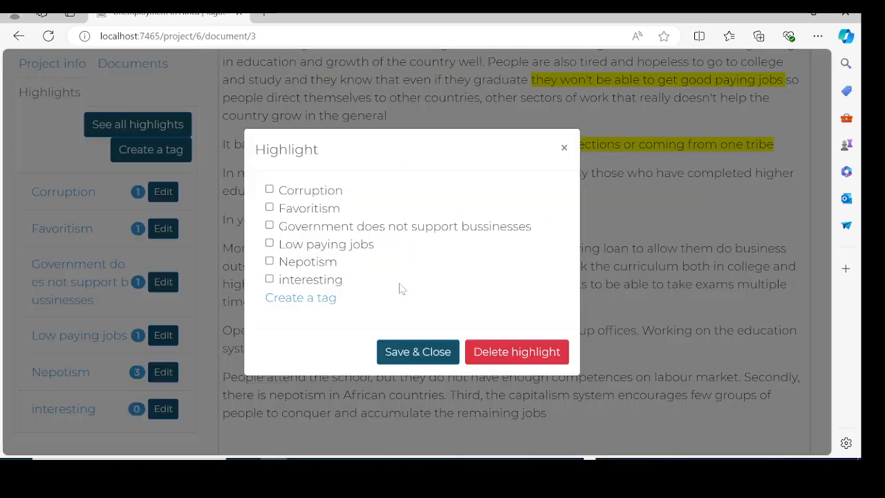
click(314, 302)
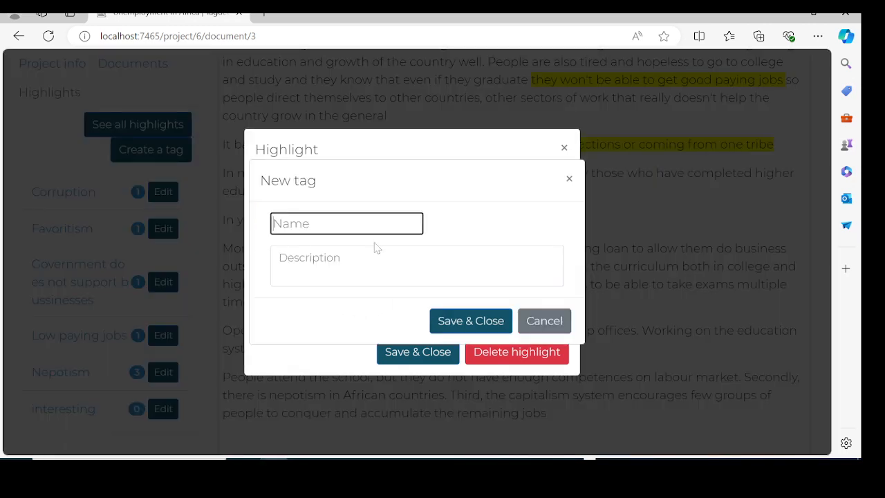
text(Less )
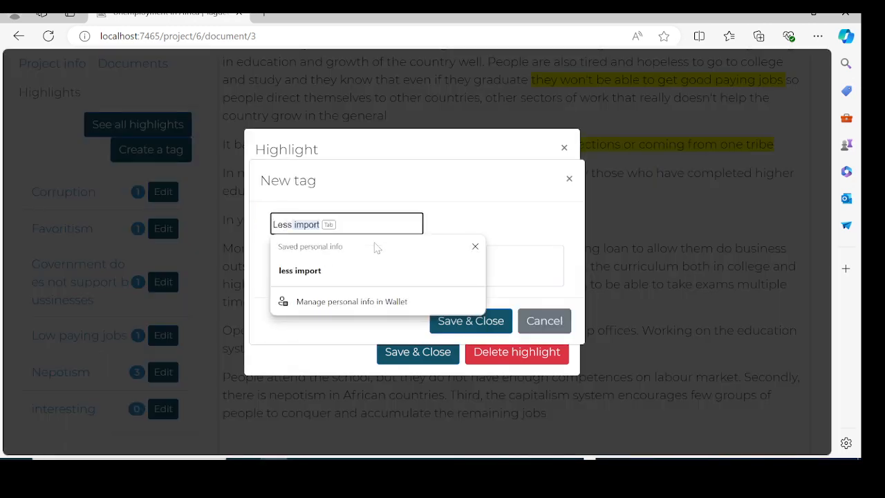
text(import)
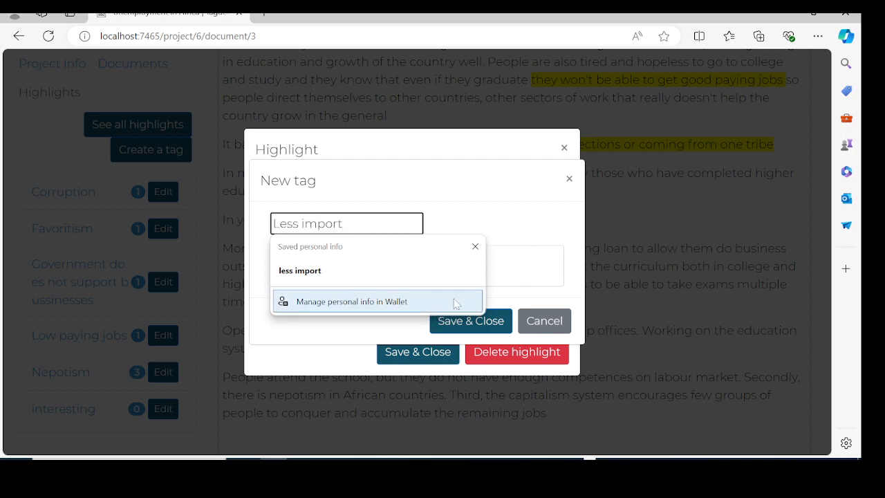
click(475, 246)
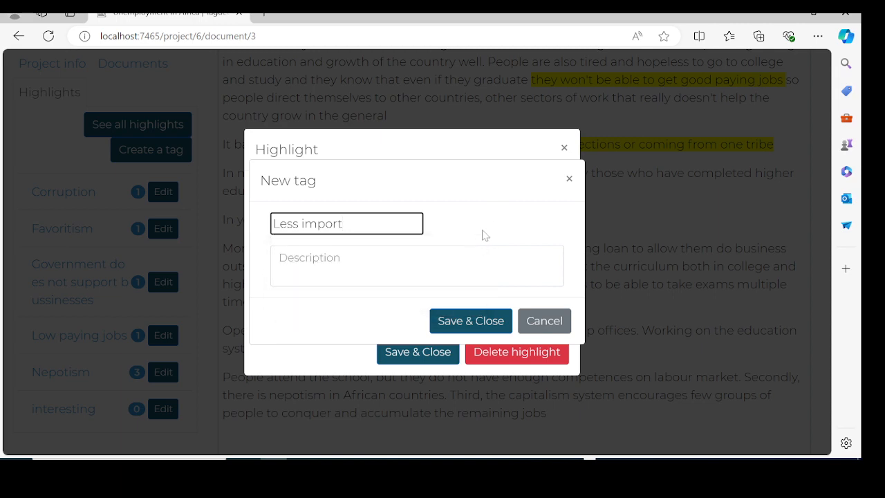
click(450, 329)
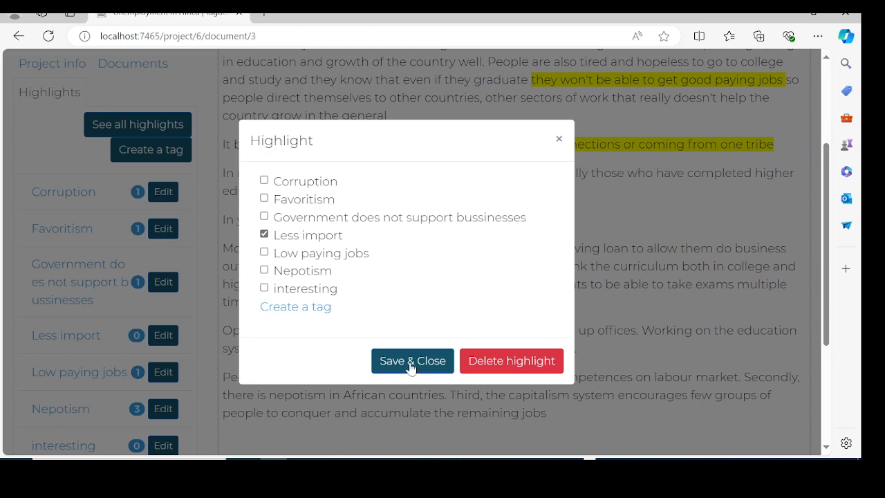
click(411, 363)
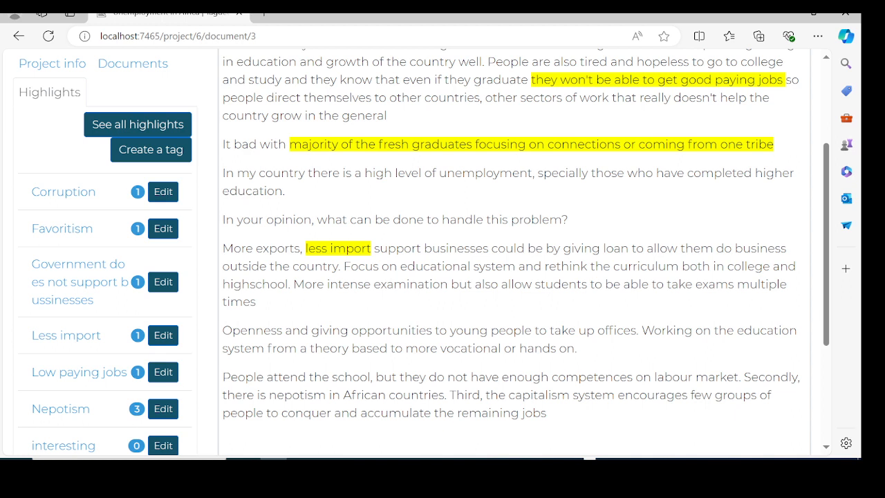
- Highlight "giving loan" in the same answer and code it with a new tag named Giving loan to support business
drag(564, 247, 629, 254)
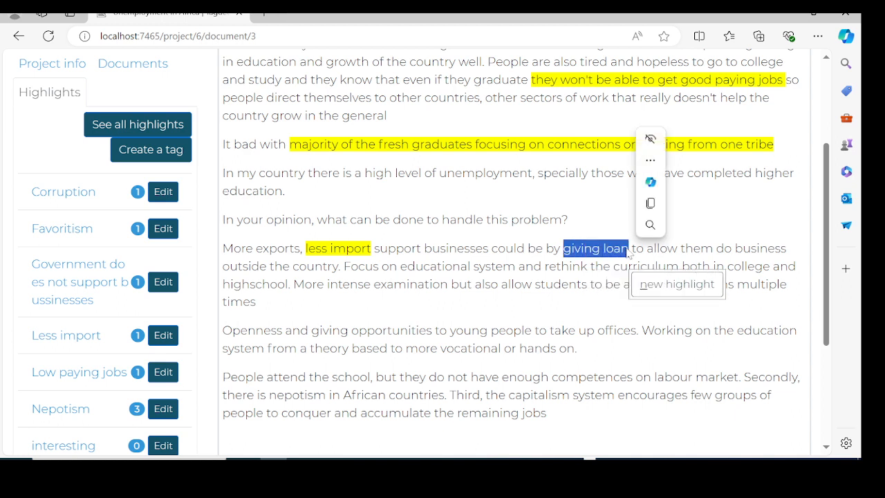
click(659, 289)
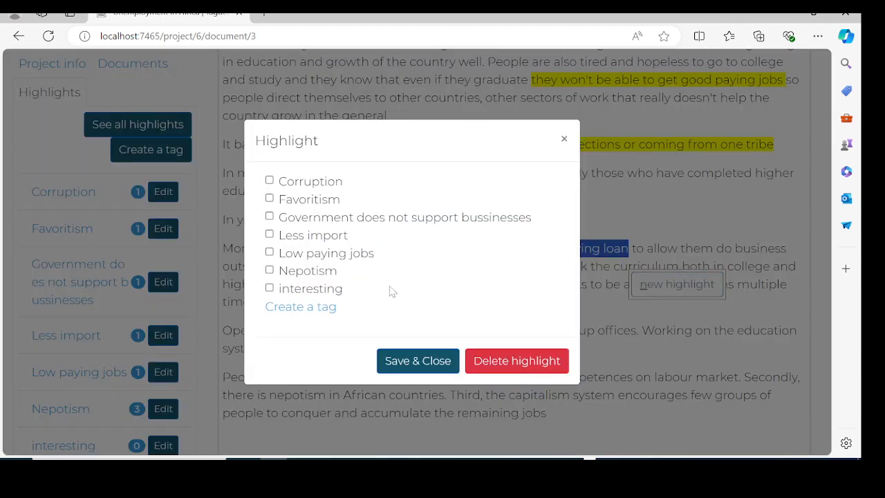
click(292, 312)
text(G)
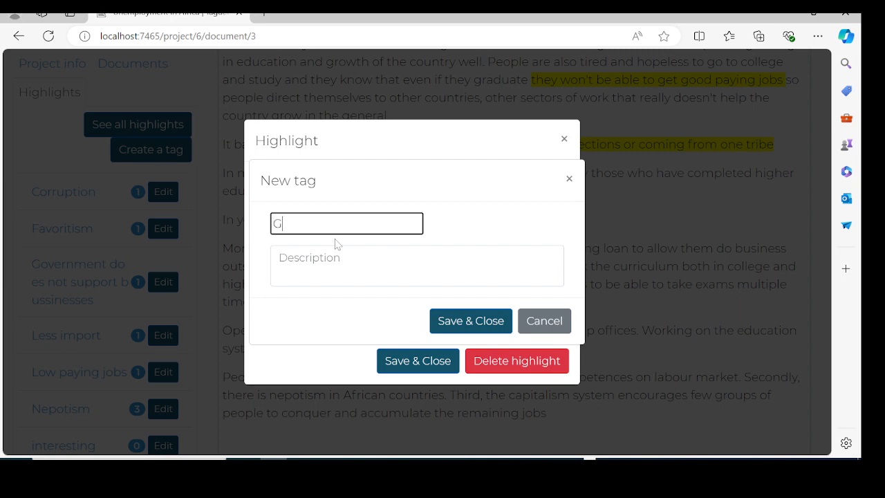
text(iving loan to sup)
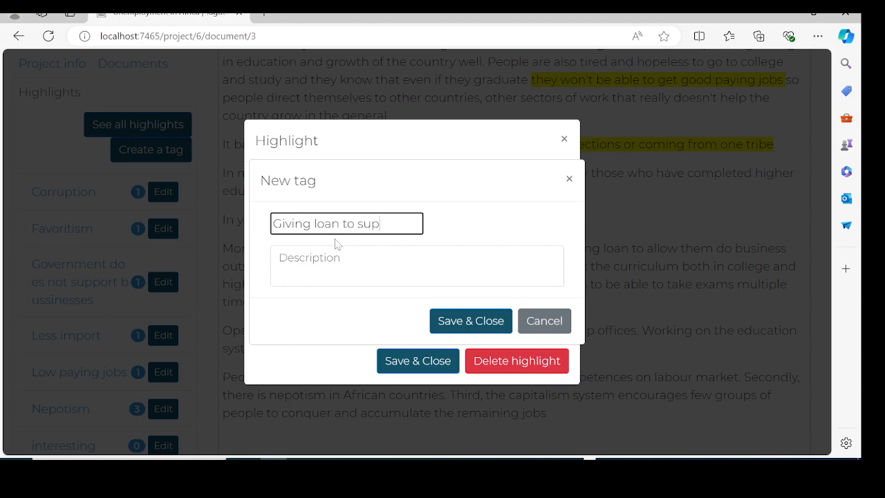
text(port busi)
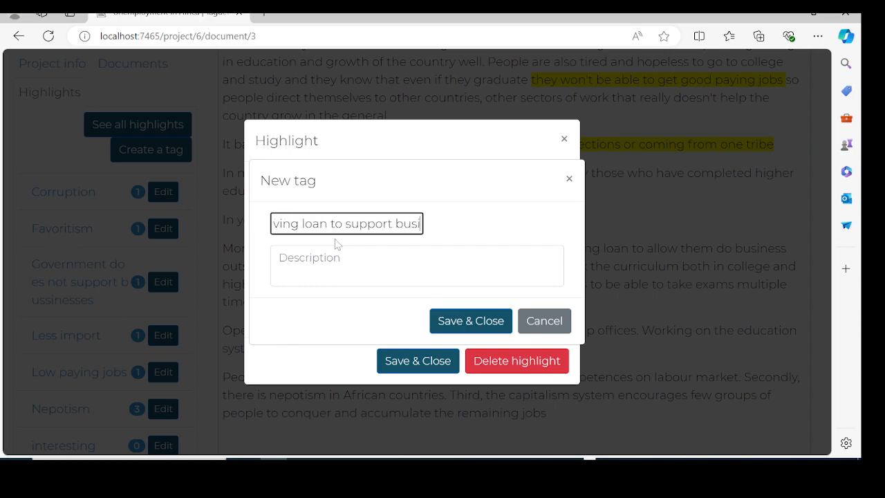
text(ness)
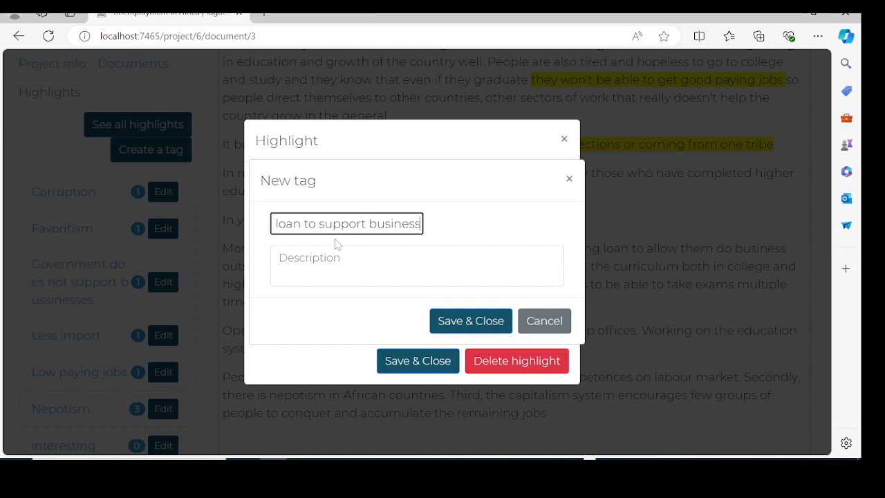
click(461, 331)
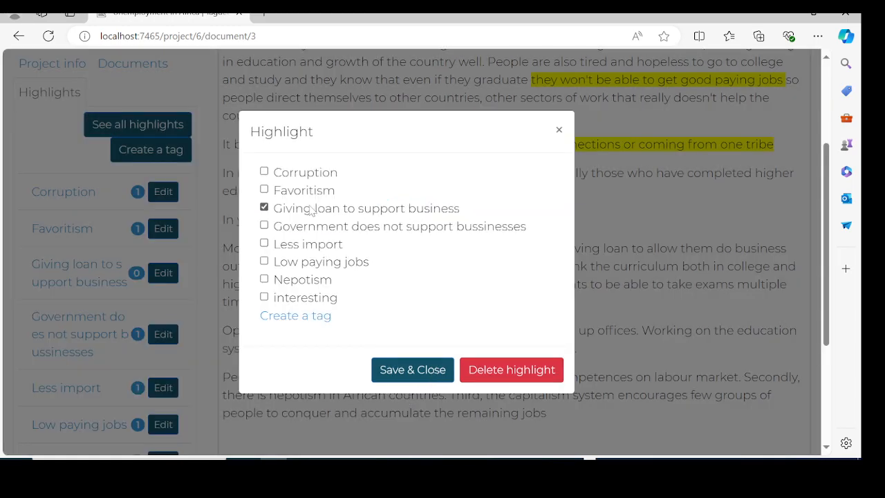
click(415, 368)
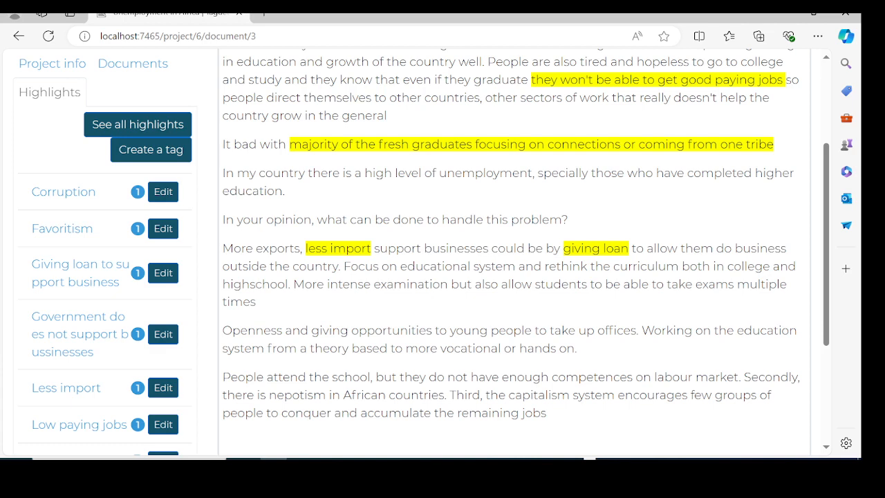
- Highlight "rethink the curriculum" in the same answer and code it with a new tag named Rethinking curriculum
scroll(515, 252, down, 1)
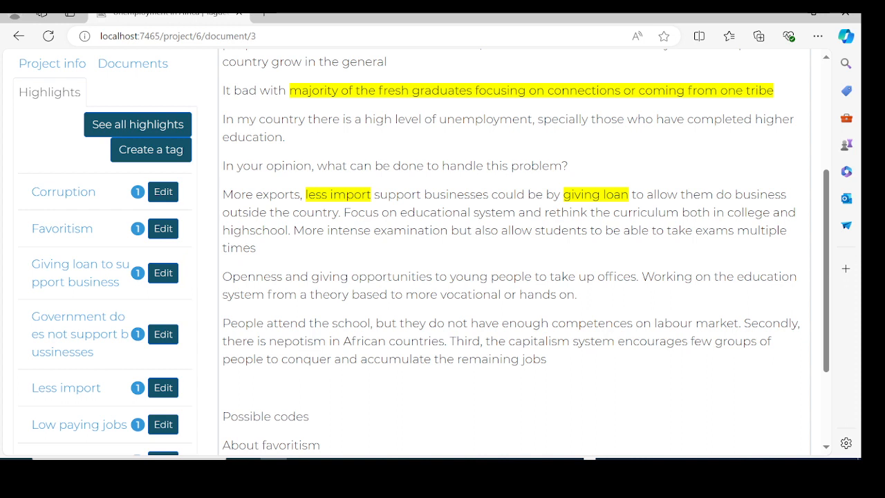
double_click(549, 213)
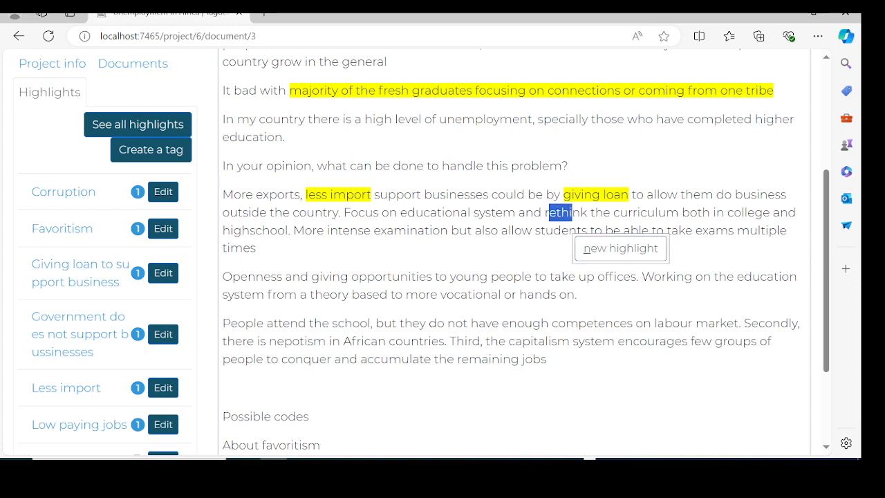
click(558, 243)
drag(544, 212, 680, 212)
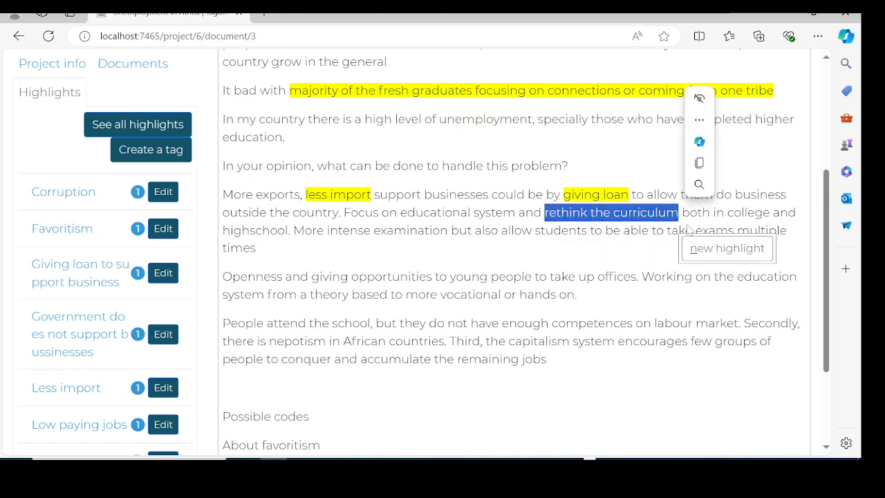
click(709, 250)
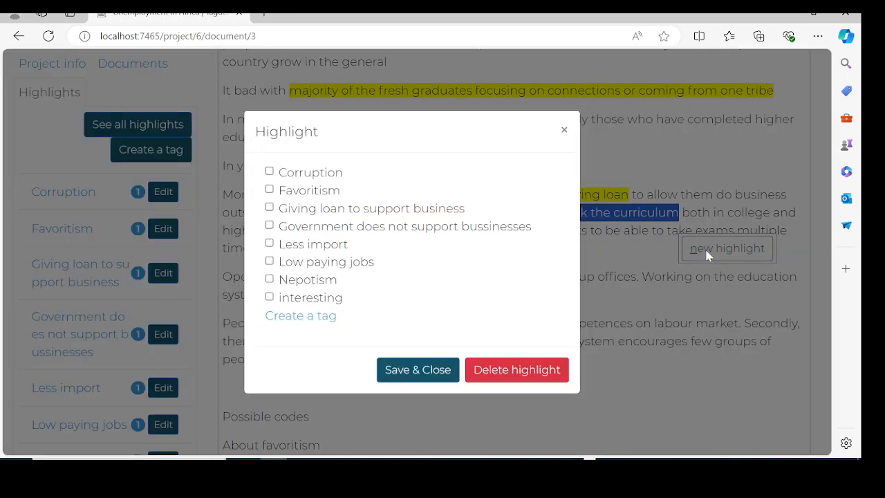
click(295, 318)
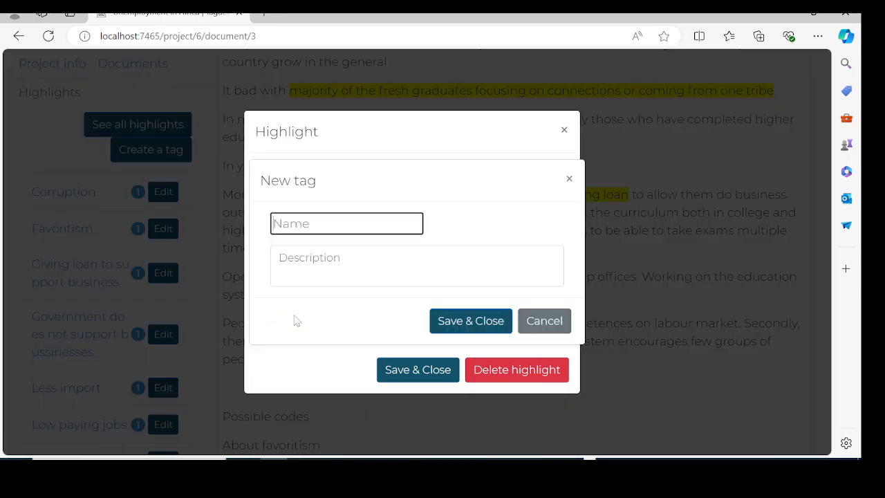
text(R)
key(BackSpace)
text(Rethinking cu)
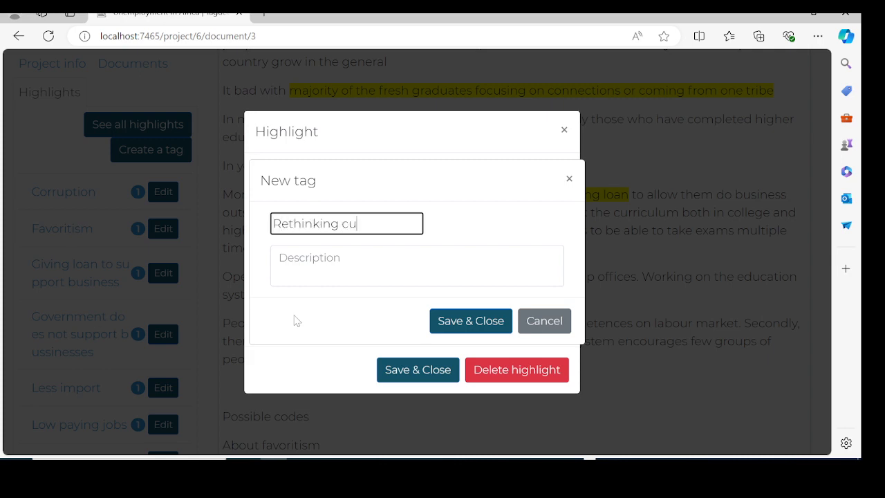
text(rriculum)
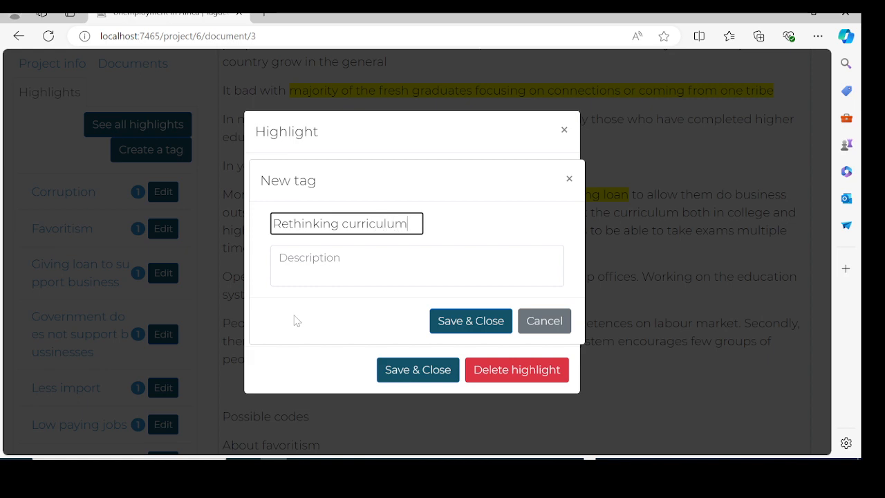
click(455, 323)
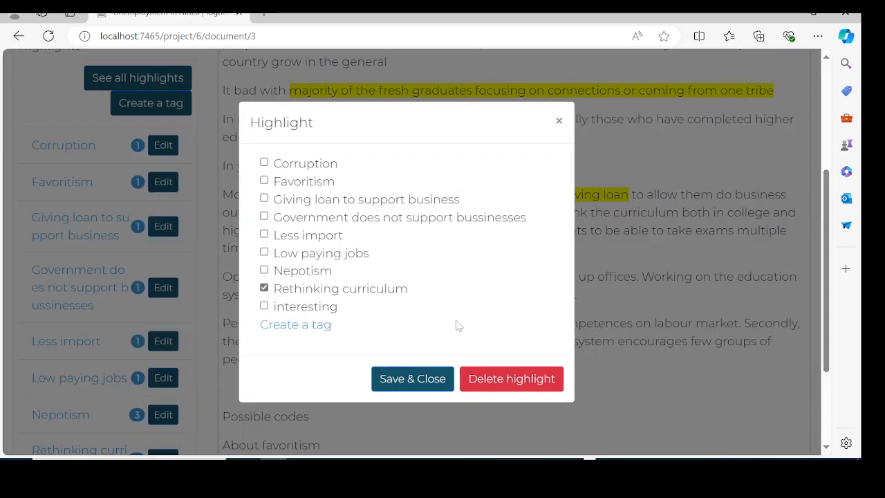
click(395, 381)
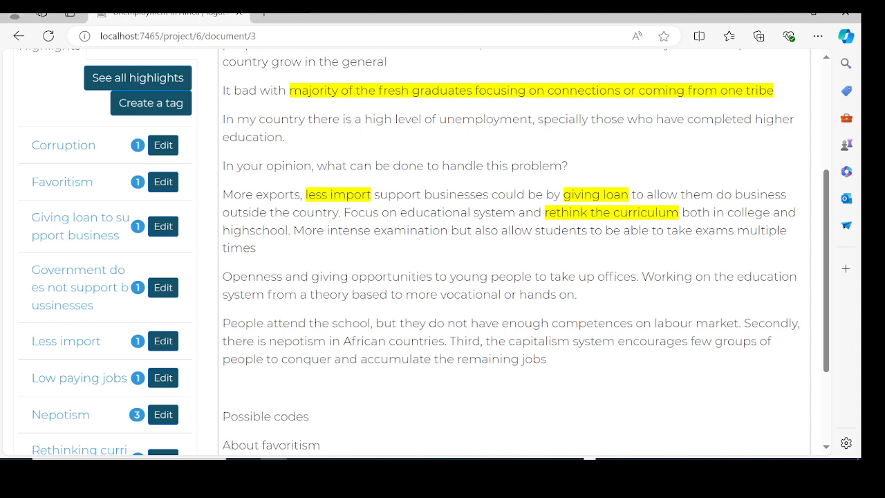
- Highlight "More intense examination but also allow students to be able to take exams multiple times" and code it with the existing Rethinking curriculum tag
drag(293, 230, 346, 246)
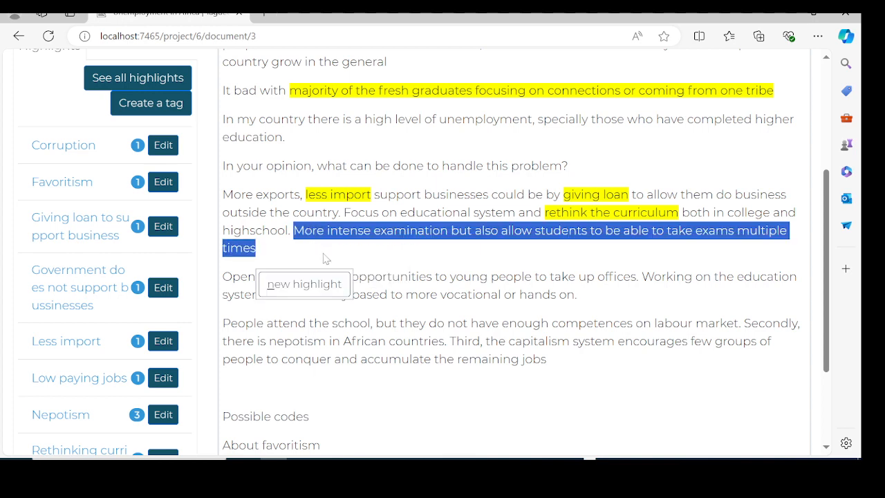
click(296, 293)
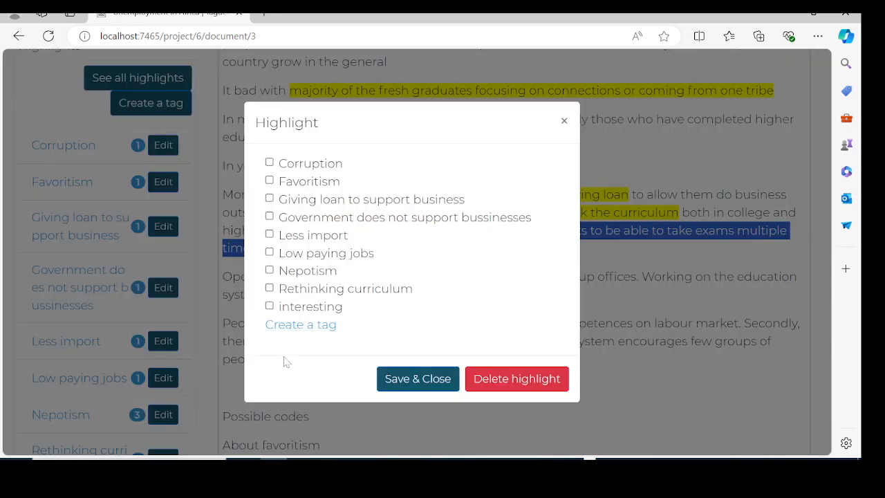
click(269, 289)
click(401, 381)
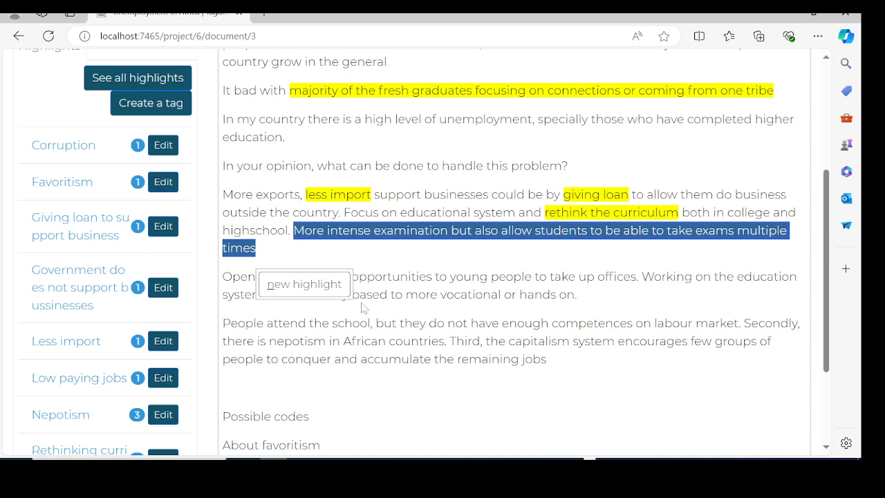
- Copy "More intense examination but also allow students to be able to take exams multiple times" into the Rethinking curriculum tag's description and save it
click(429, 262)
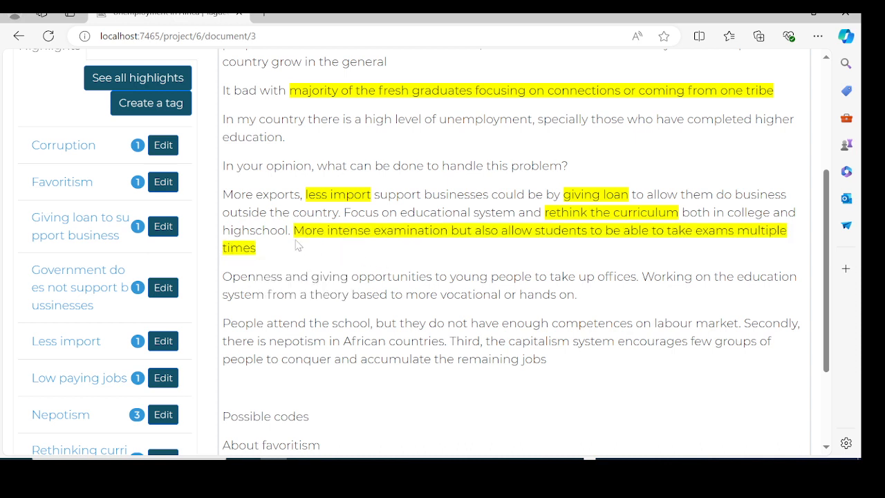
mouse_move(297, 230)
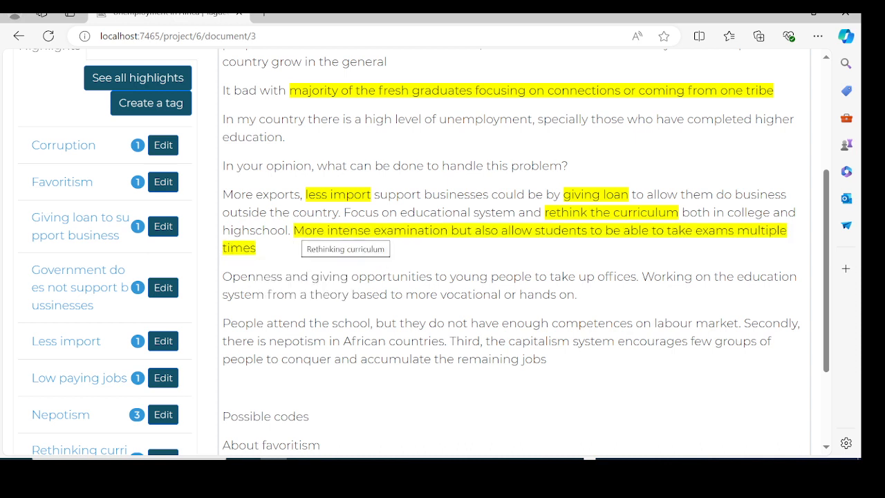
drag(294, 230, 296, 246)
key(ctrl+c)
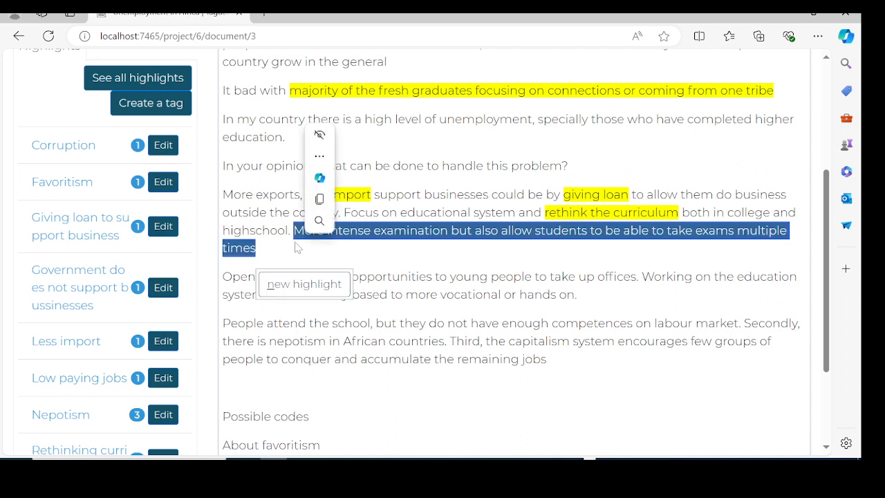
click(322, 200)
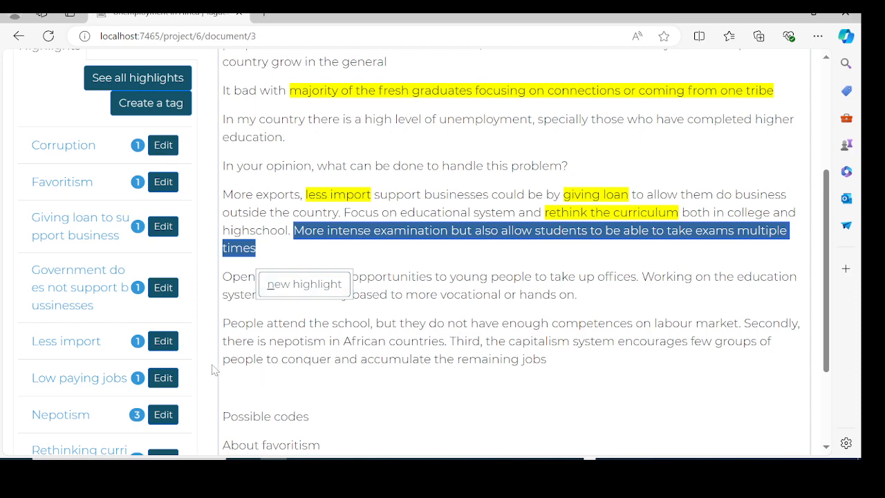
scroll(99, 383, down, 2)
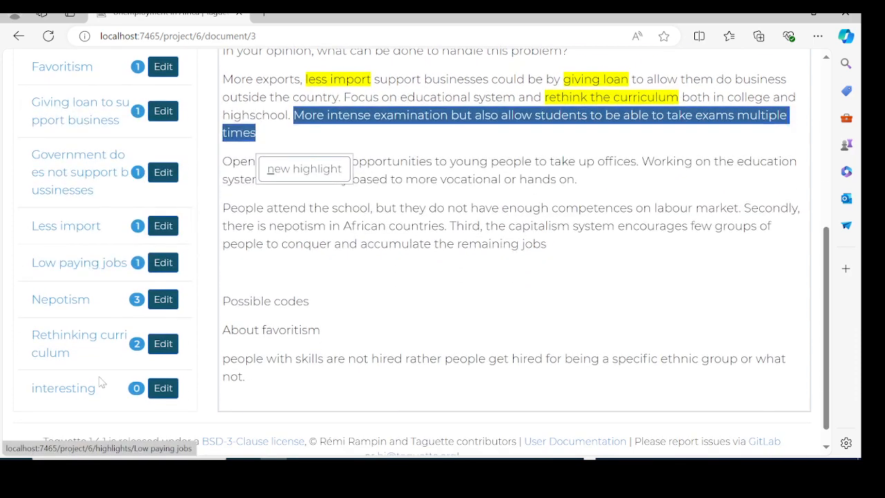
click(164, 345)
key(Tab)
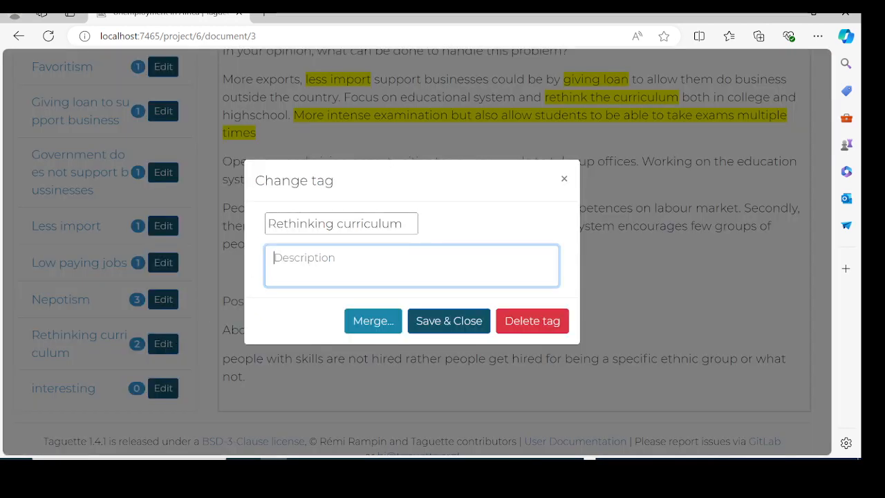
key(ctrl+v)
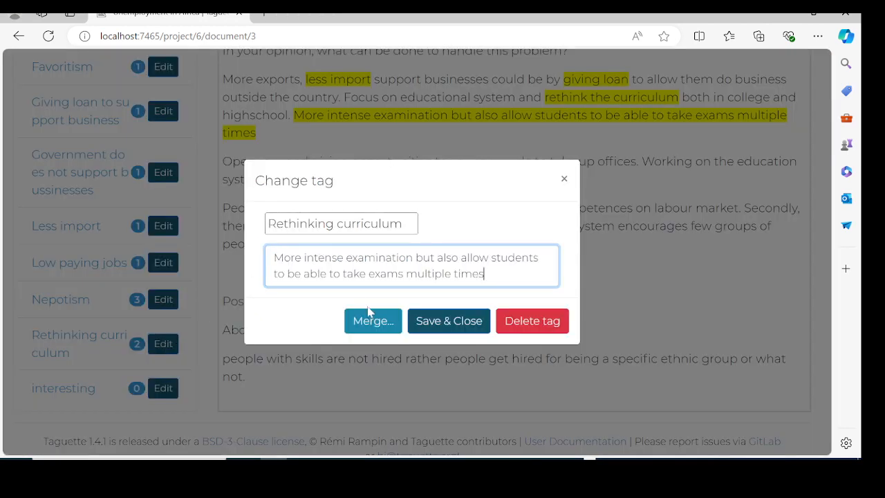
click(446, 323)
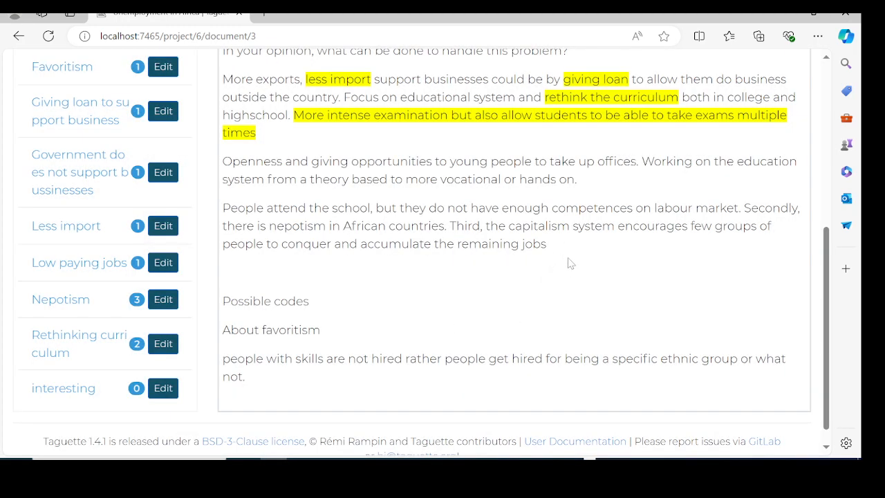
- Highlight "young people to take up offices" in the second answer and code it with a new tag named Using young people to take up offices
click(626, 187)
drag(450, 161, 636, 161)
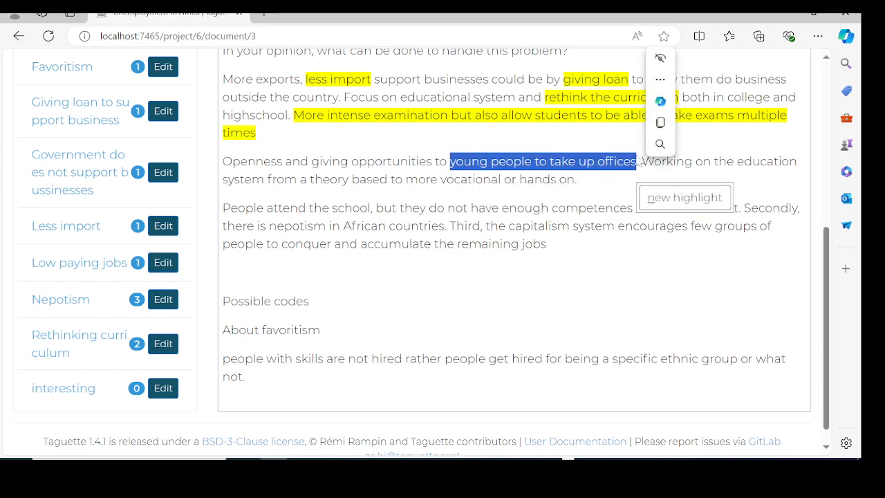
click(659, 205)
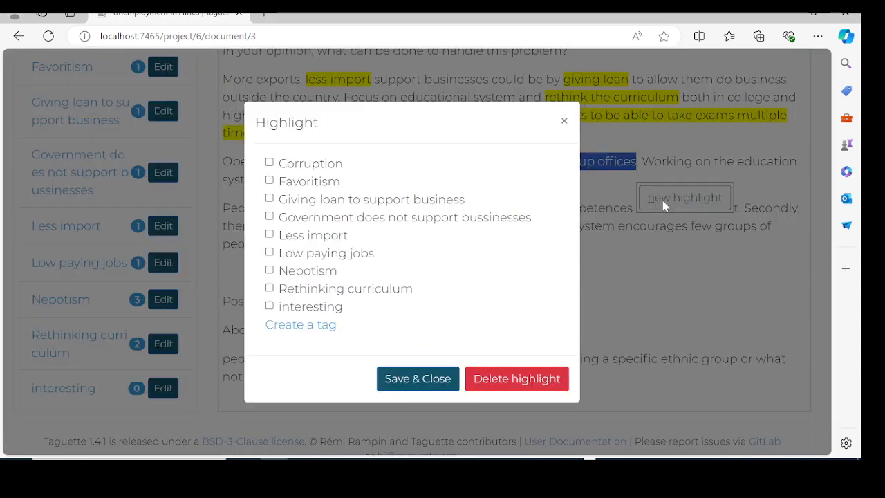
click(313, 332)
text(U)
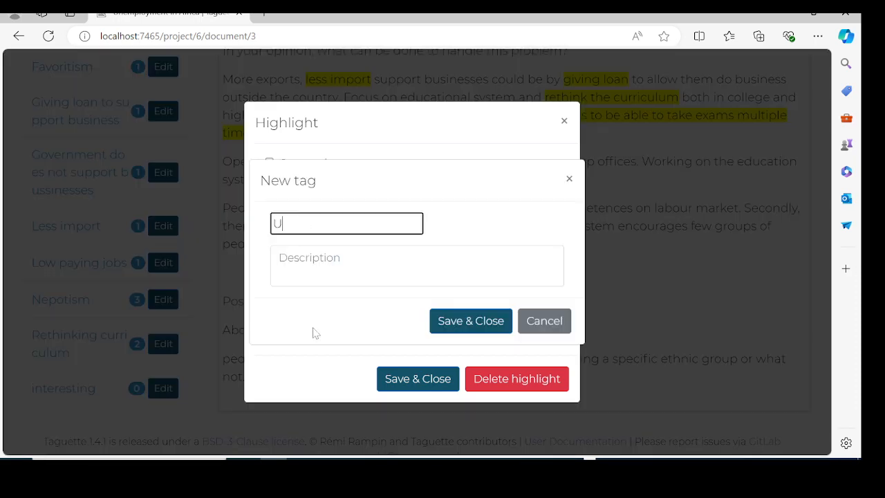
text(sing young peopl)
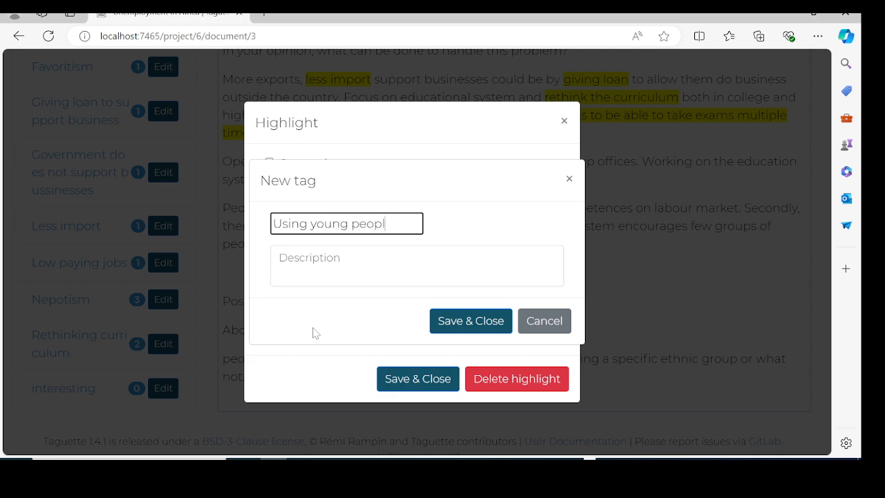
text(e to t)
text(ake)
text(up)
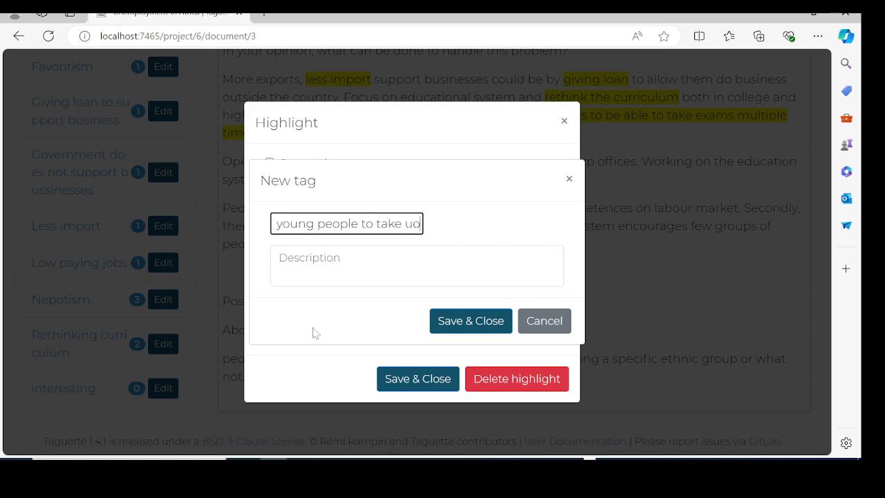
key(BackSpace)
text(p offices)
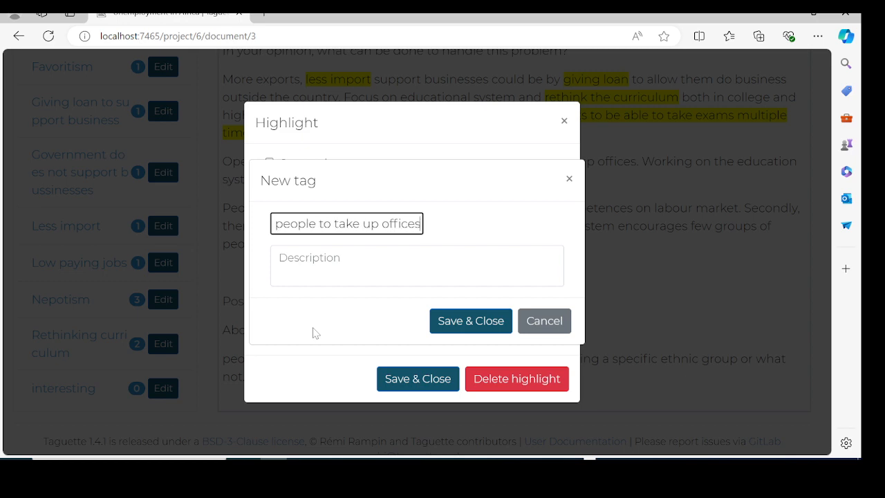
click(461, 321)
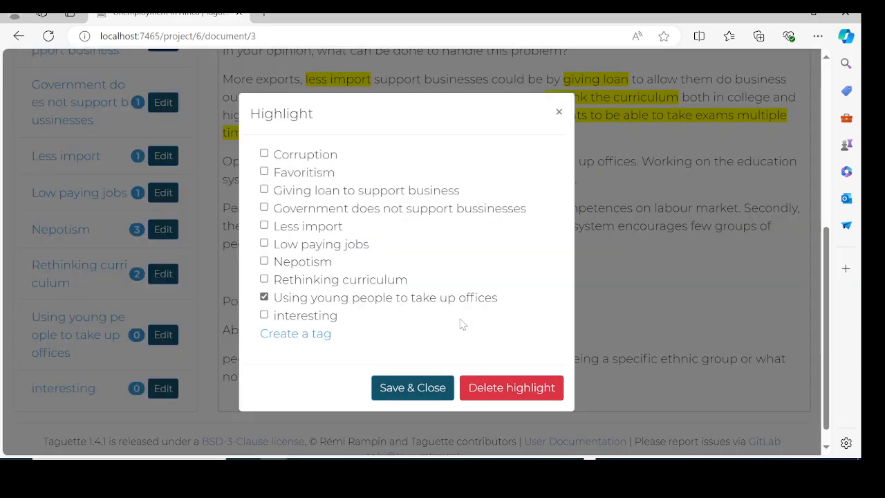
click(397, 388)
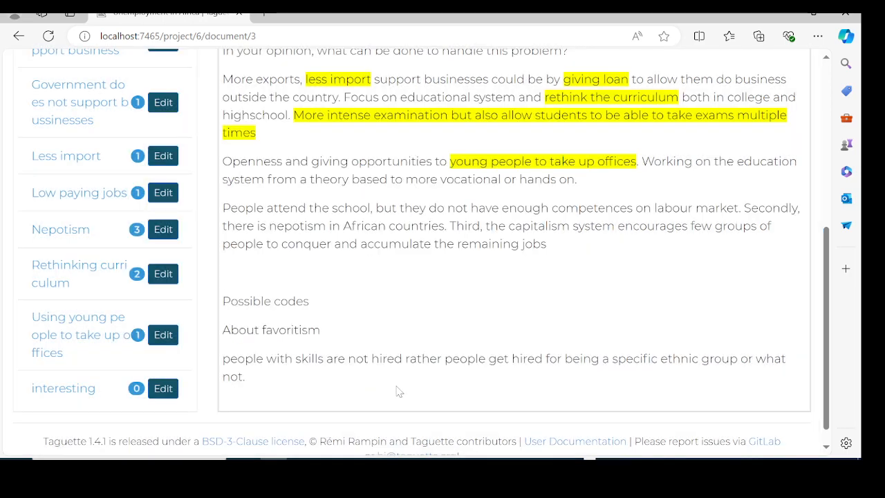
- Highlight "Working on the education system from a theory based to more vocational or hands on." and code it with the existing Rethinking curriculum tag
scroll(562, 283, down, 1)
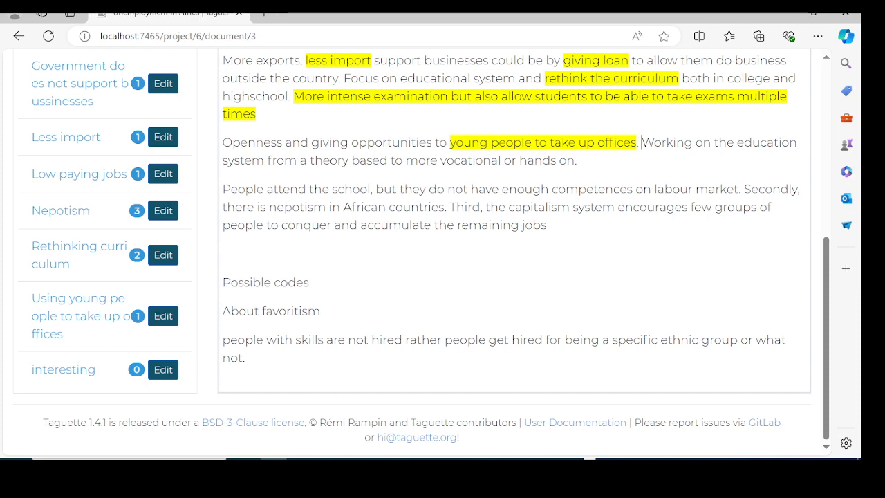
drag(641, 142, 660, 159)
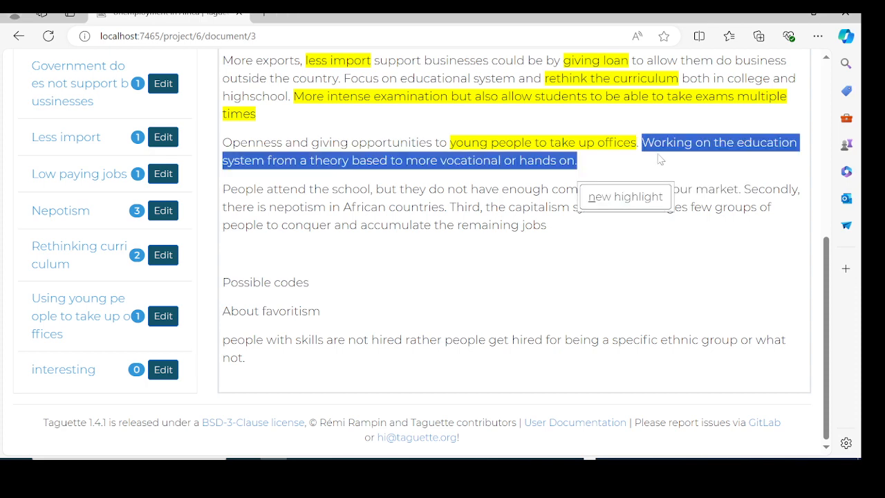
click(609, 199)
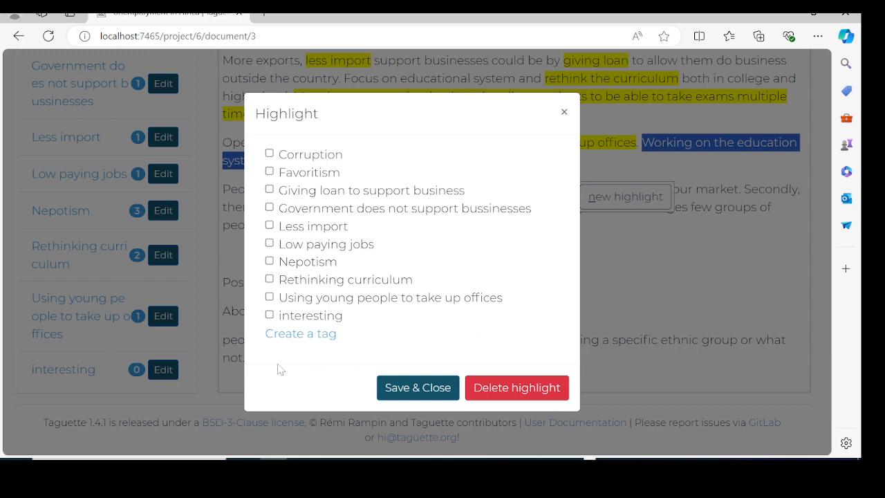
click(269, 278)
click(407, 394)
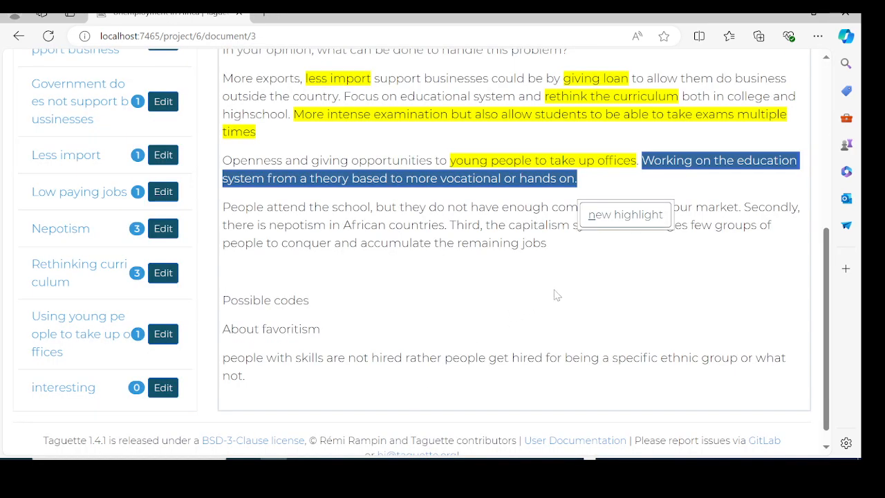
click(604, 271)
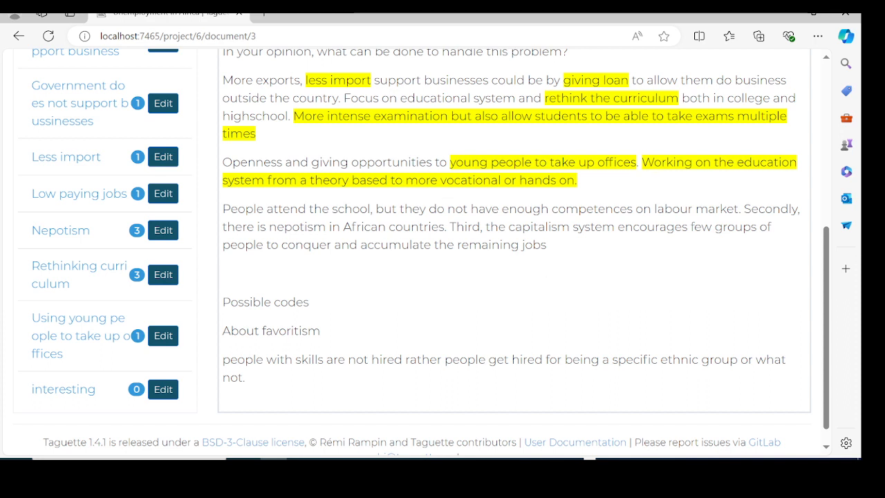
- Replace the Rethinking curriculum tag's description with the copied passage "Working on the education system from a theory based to more vocational or hands on."
mouse_move(647, 174)
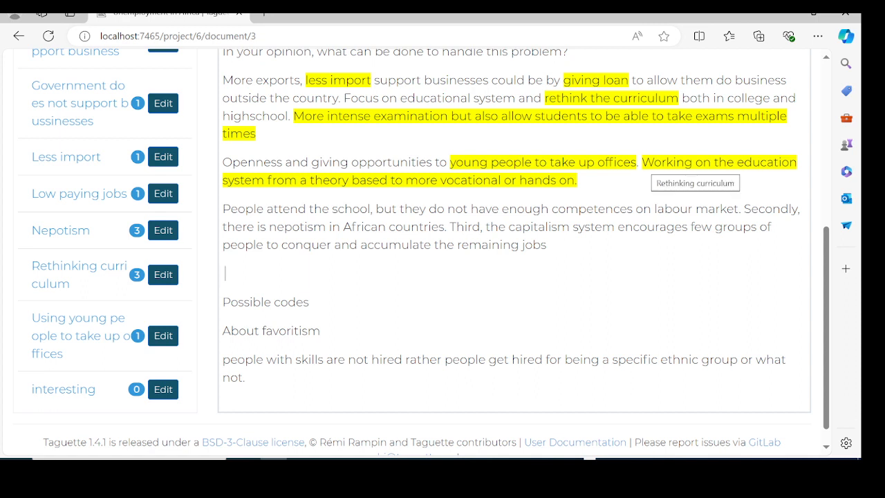
click(648, 175)
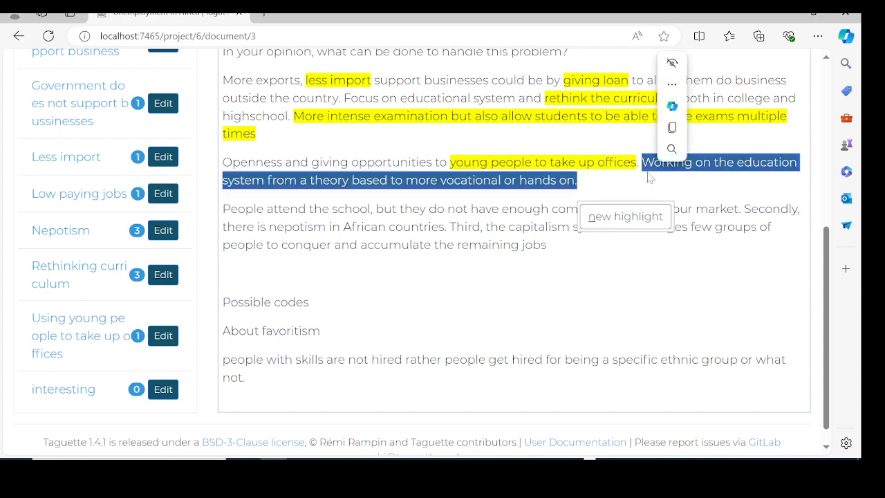
click(671, 126)
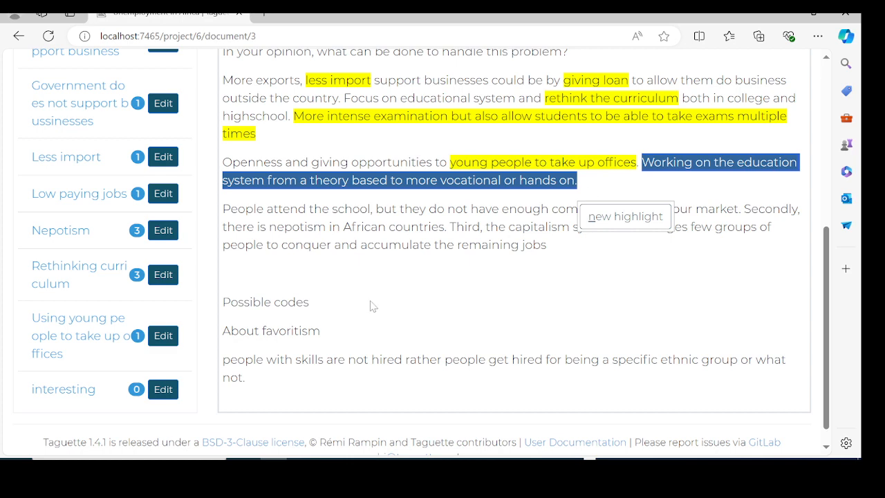
click(164, 276)
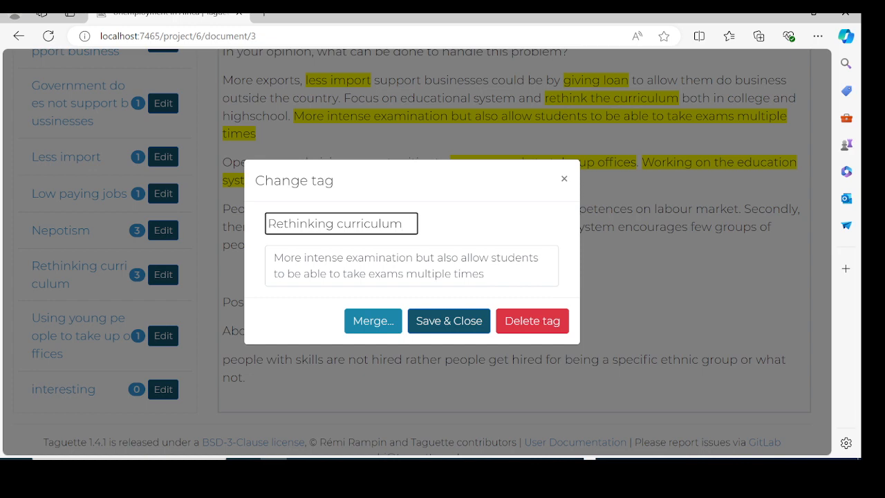
drag(484, 274, 274, 258)
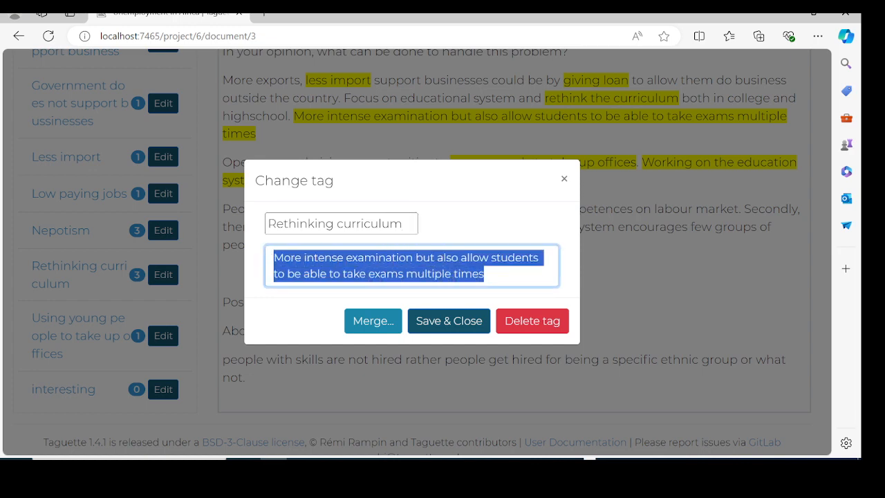
key(ctrl+v)
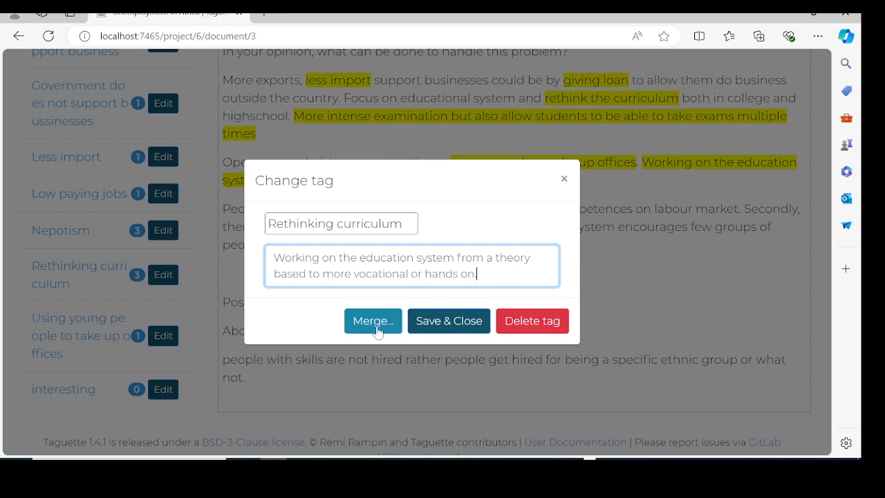
click(440, 322)
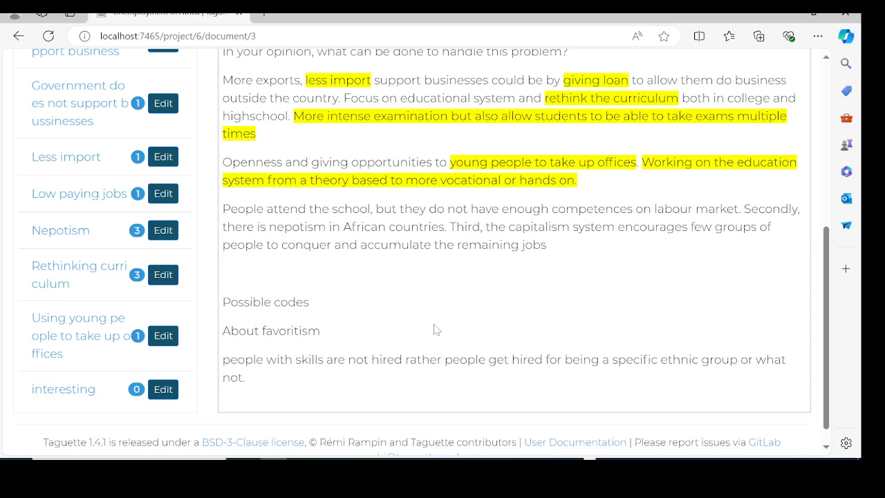
- Highlight "the capitalism system encourages few groups of people to conquer and accumulate the remaining jobs" and code it with the existing Corruption tag
scroll(436, 329, down, 1)
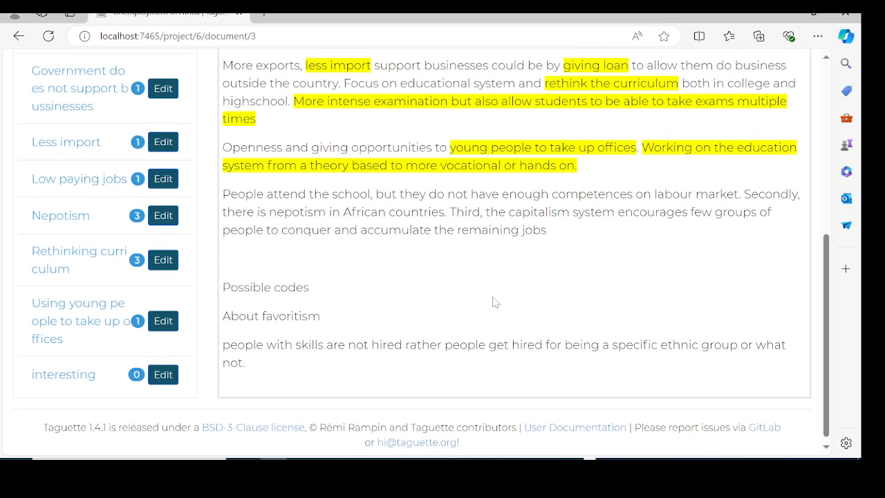
scroll(493, 300, up, 1)
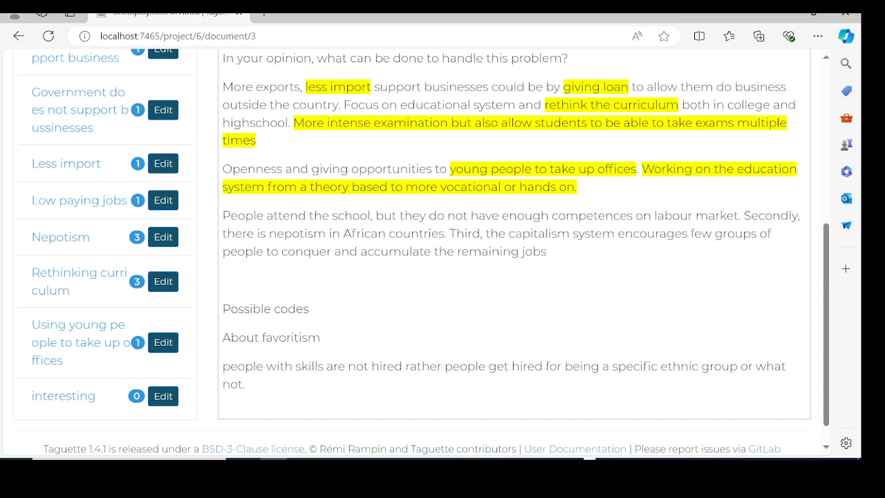
scroll(422, 251, up, 1)
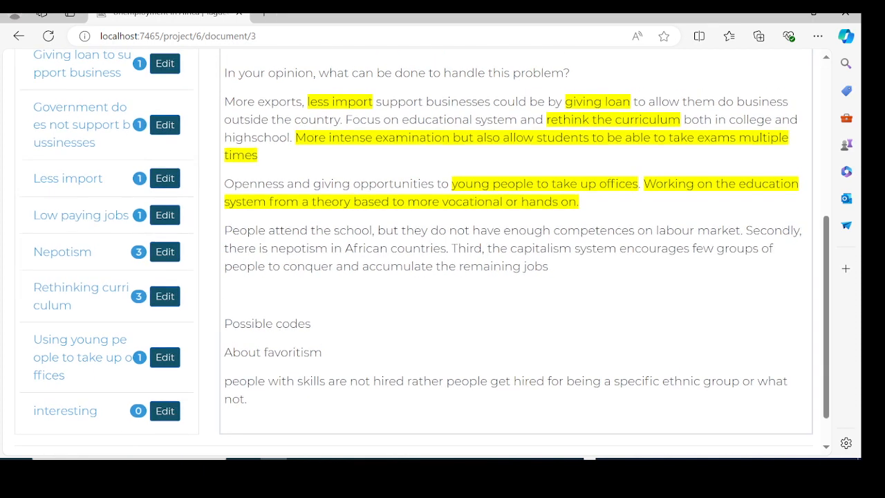
scroll(594, 302, up, 1)
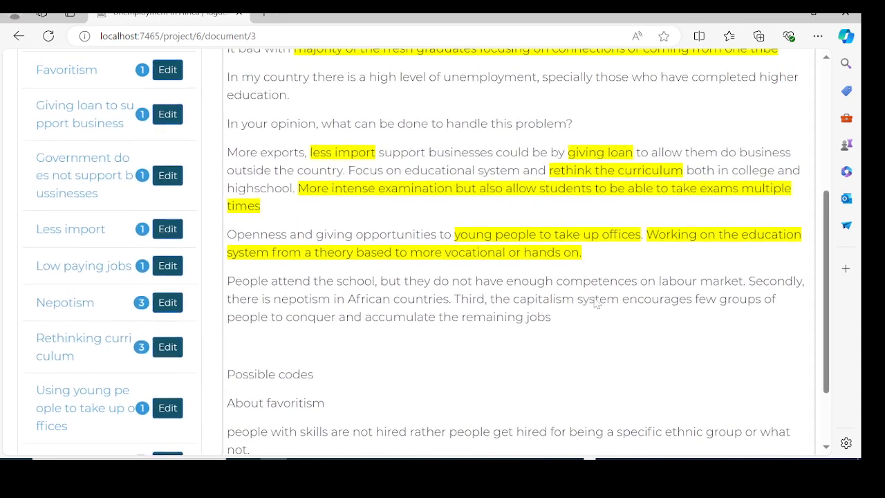
scroll(596, 302, down, 1)
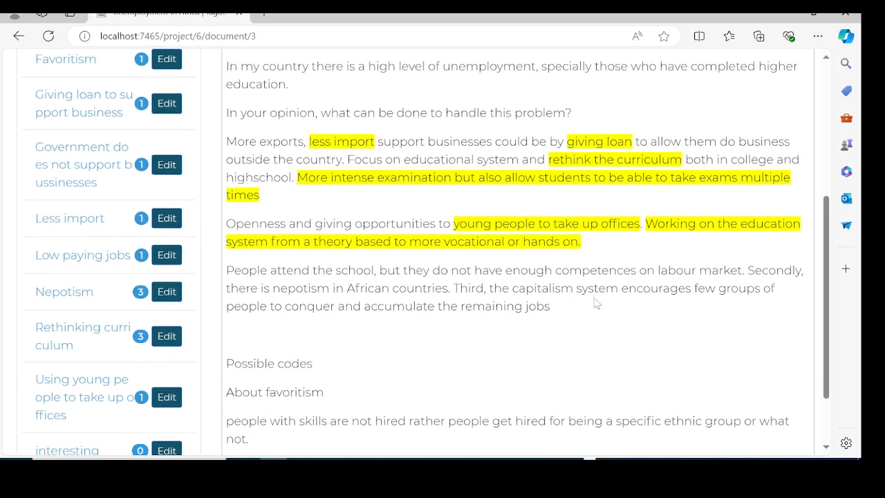
scroll(596, 302, down, 1)
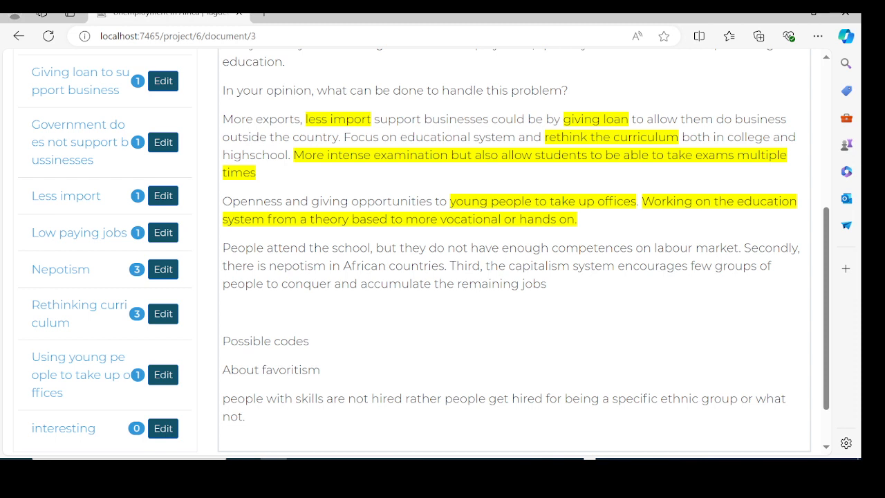
drag(486, 266, 547, 284)
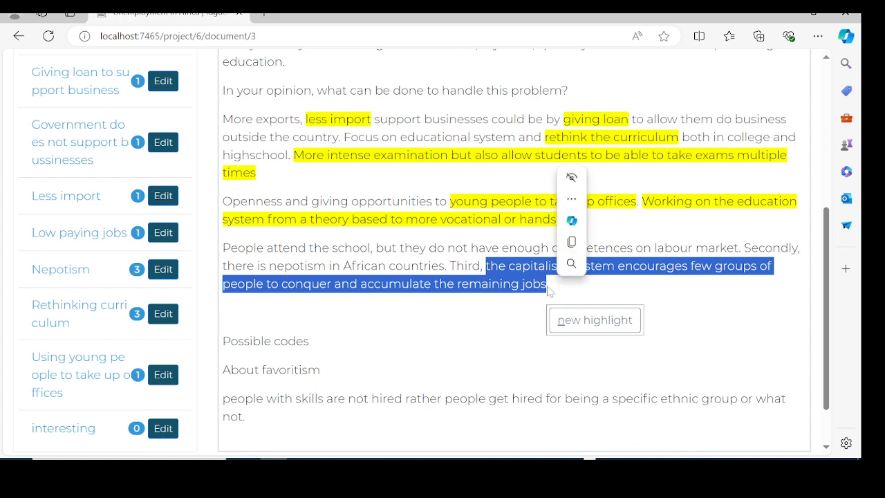
click(582, 326)
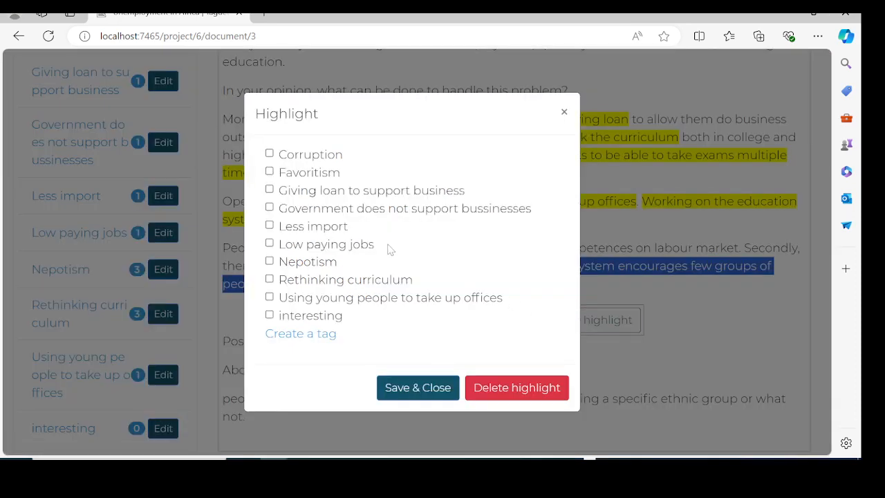
click(270, 154)
click(401, 389)
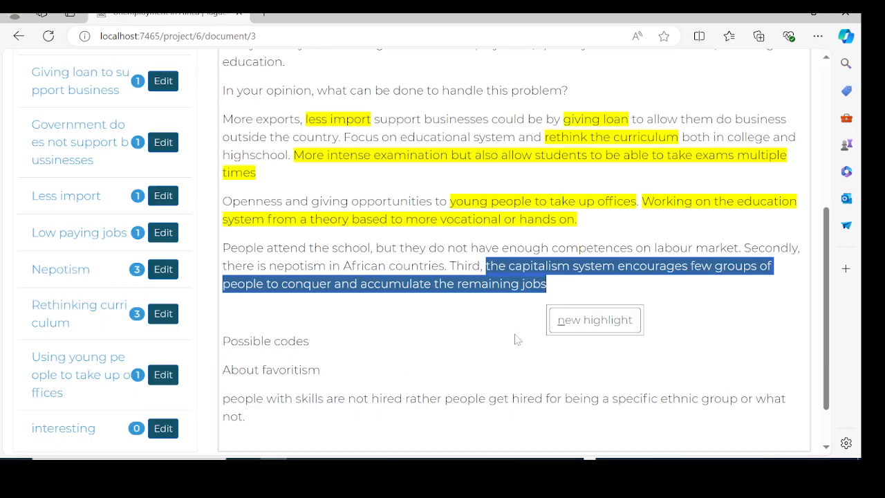
- Copy "the capitalism system encourages few groups of people to conquer and accumulate the remaining jobs" into the Corruption tag's description and save it
drag(486, 265, 550, 289)
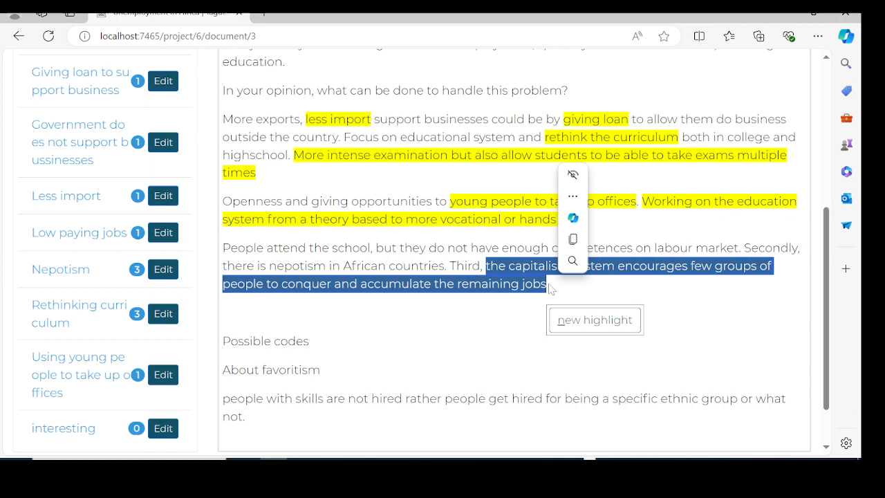
click(574, 240)
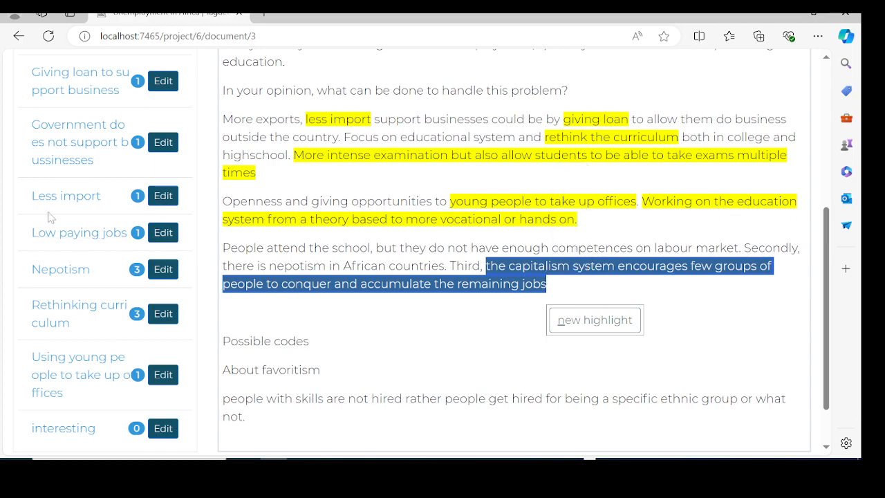
scroll(86, 307, up, 3)
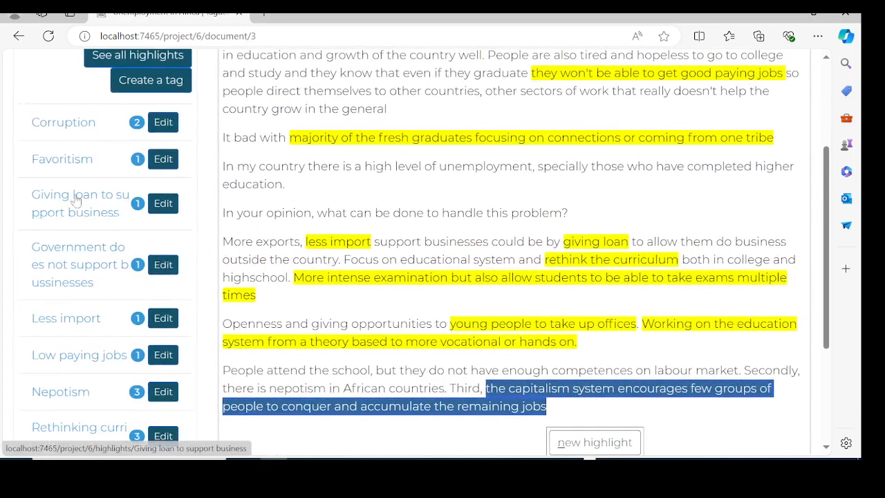
click(168, 122)
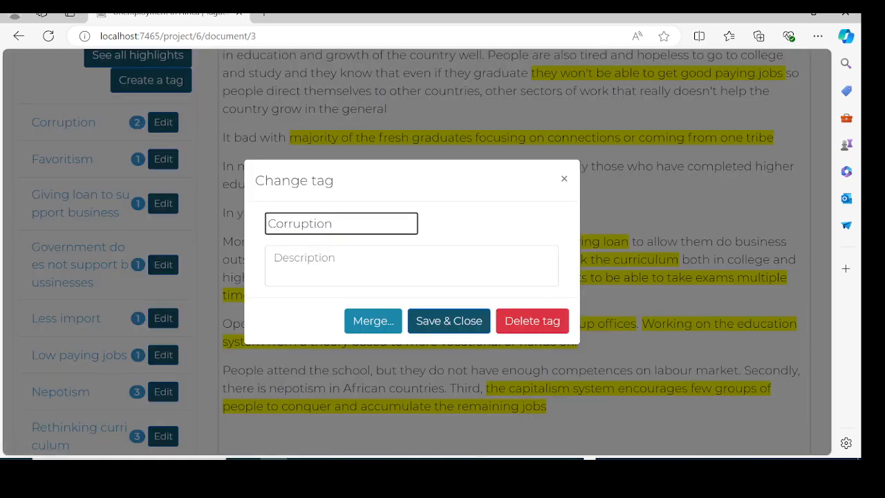
click(309, 260)
key(ctrl+v)
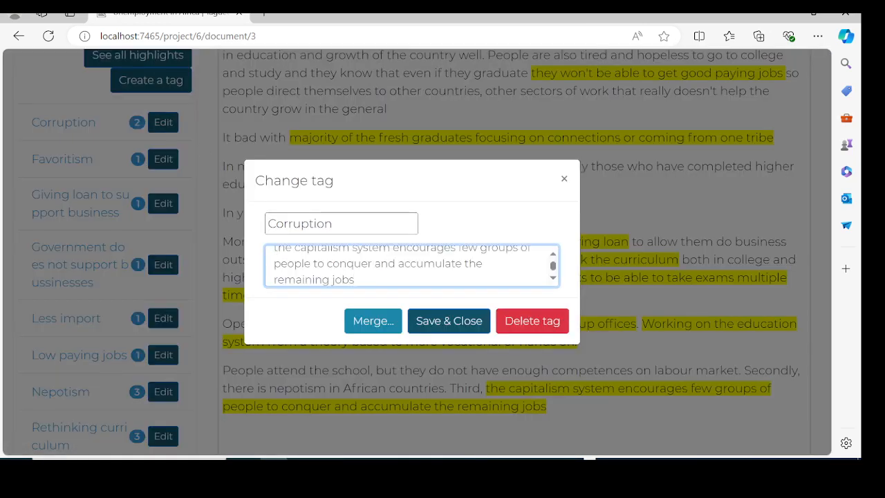
click(436, 327)
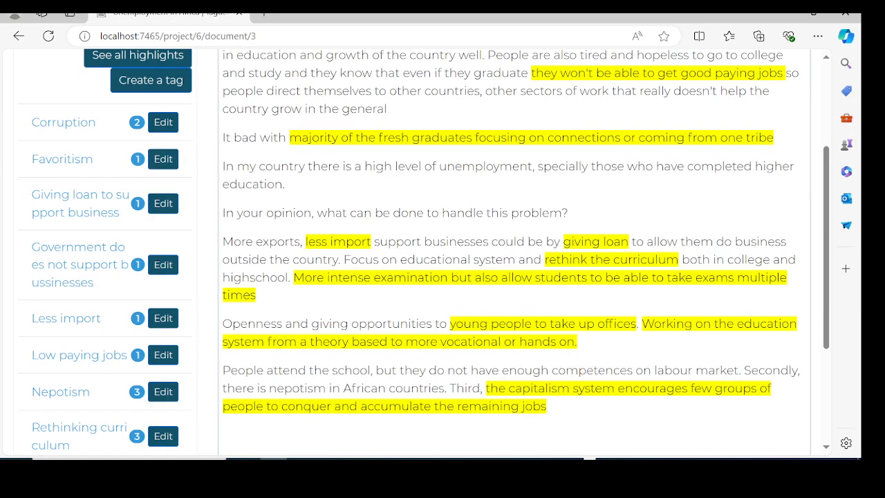
- Review the highlighted passages in the document, and examine the list of all highlights with their assigned tags
scroll(552, 415, down, 2)
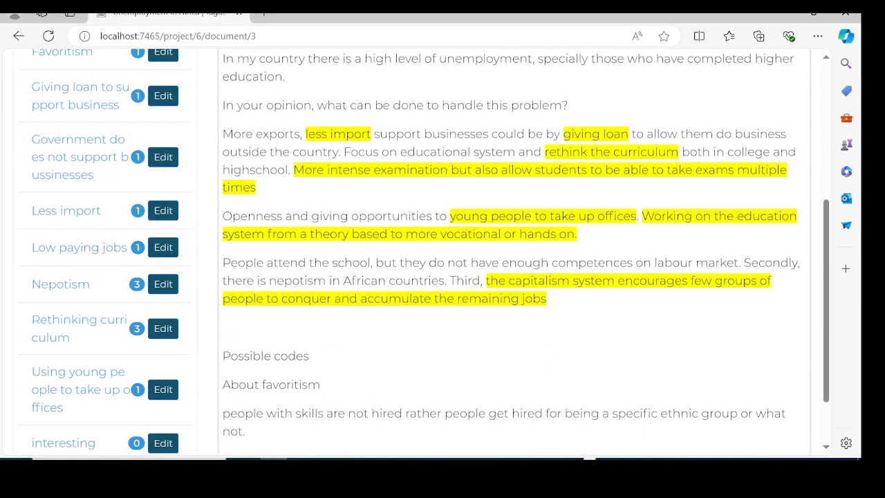
scroll(551, 415, up, 3)
scroll(553, 415, up, 1)
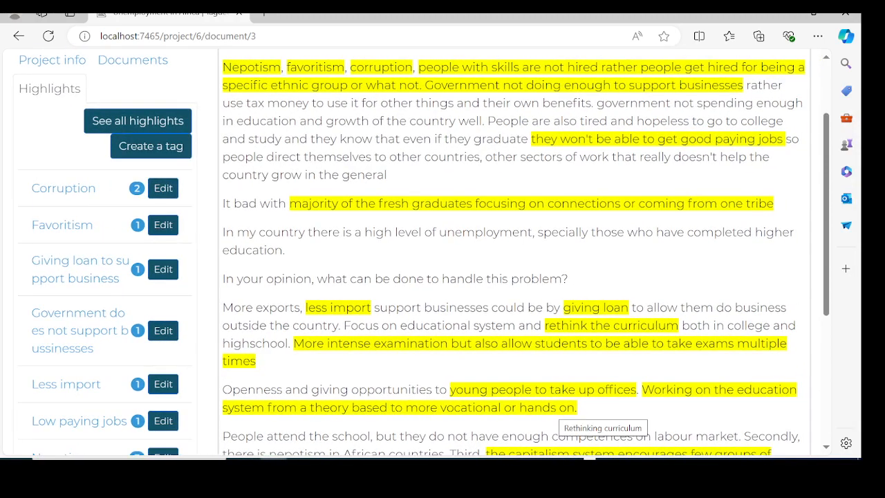
scroll(555, 415, down, 1)
scroll(554, 415, down, 1)
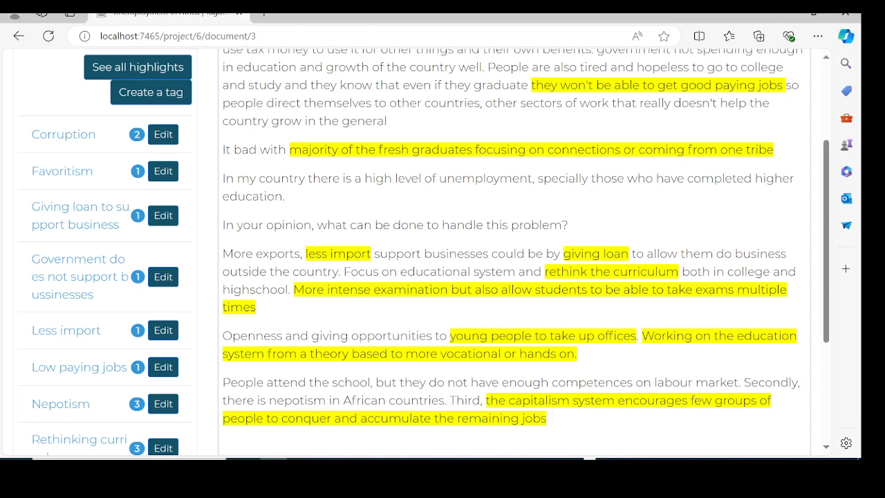
scroll(478, 373, up, 3)
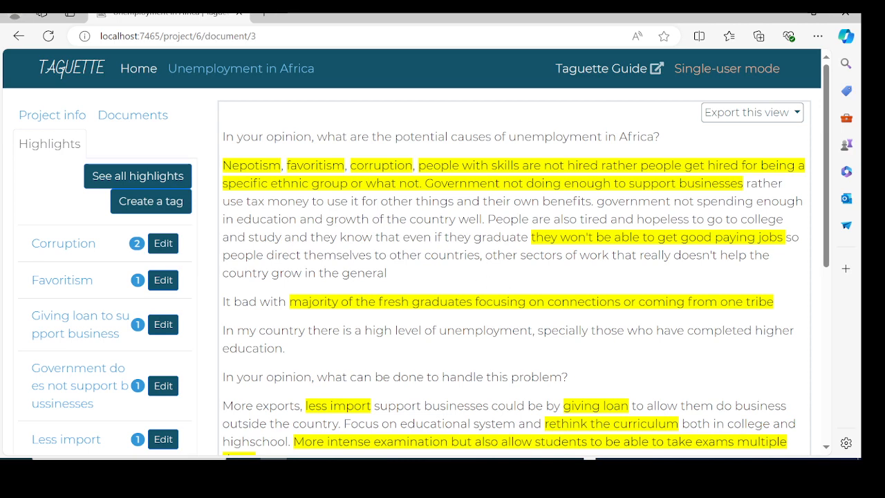
click(148, 179)
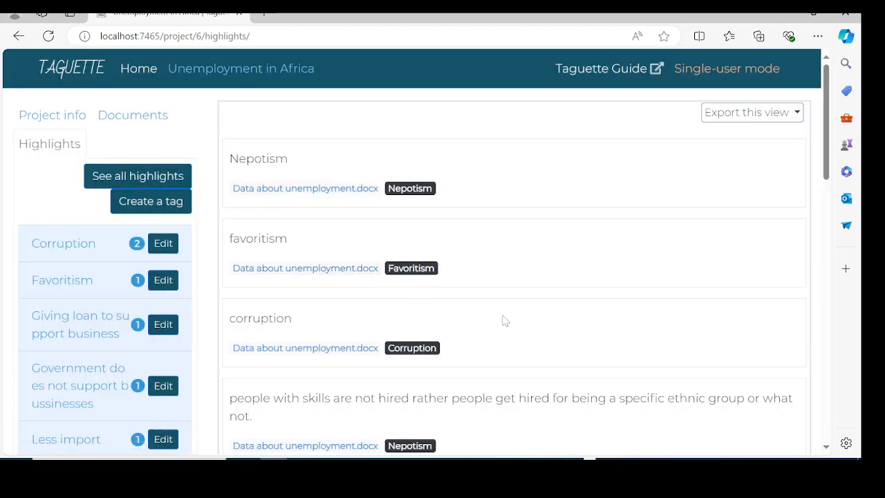
scroll(504, 320, down, 3)
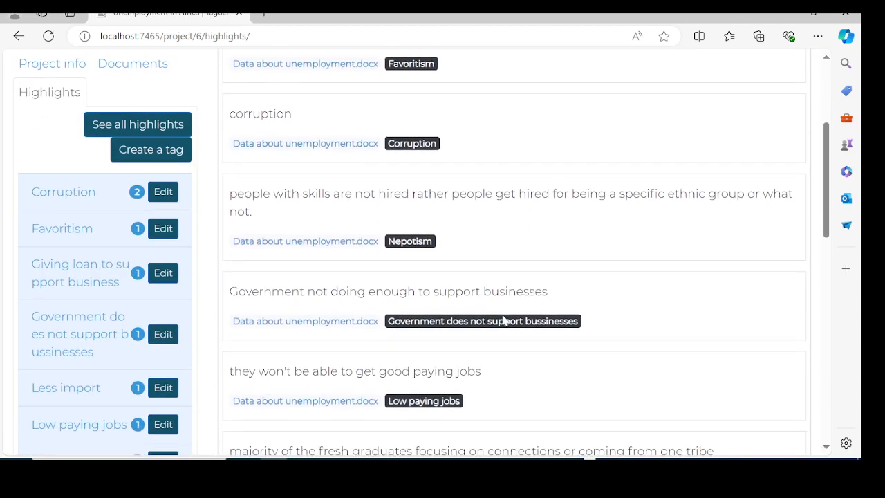
scroll(504, 320, down, 5)
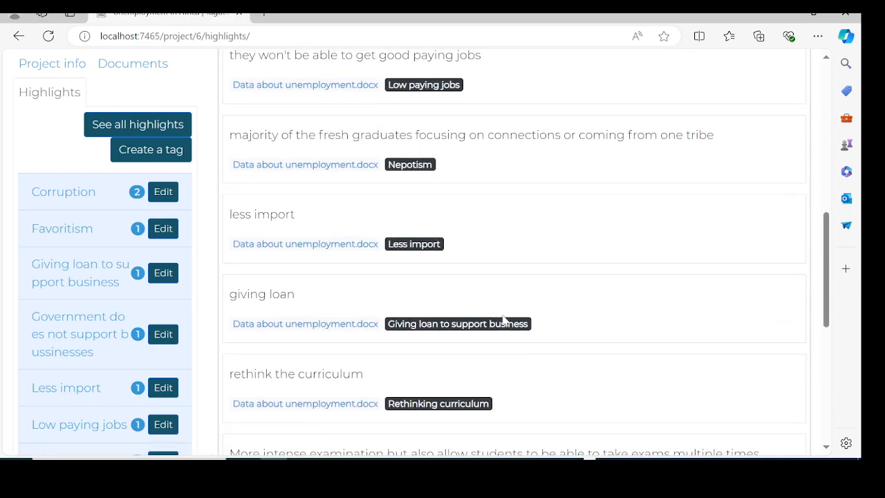
scroll(503, 321, down, 6)
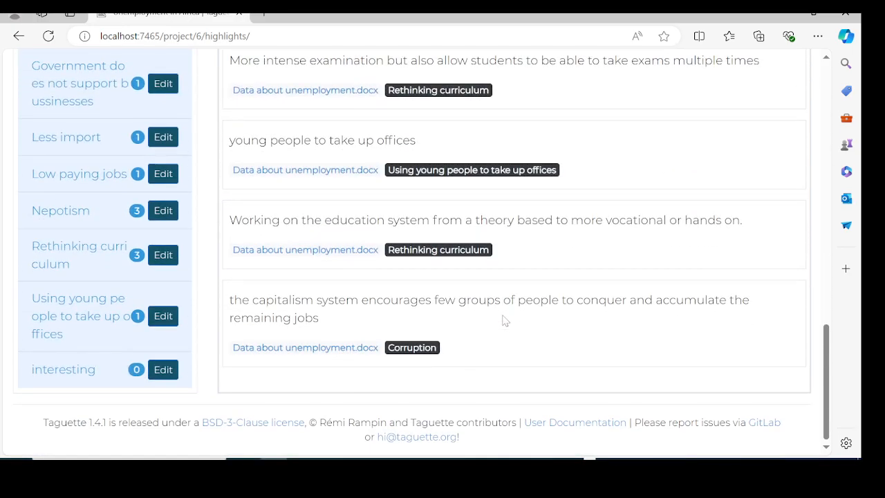
scroll(504, 320, up, 12)
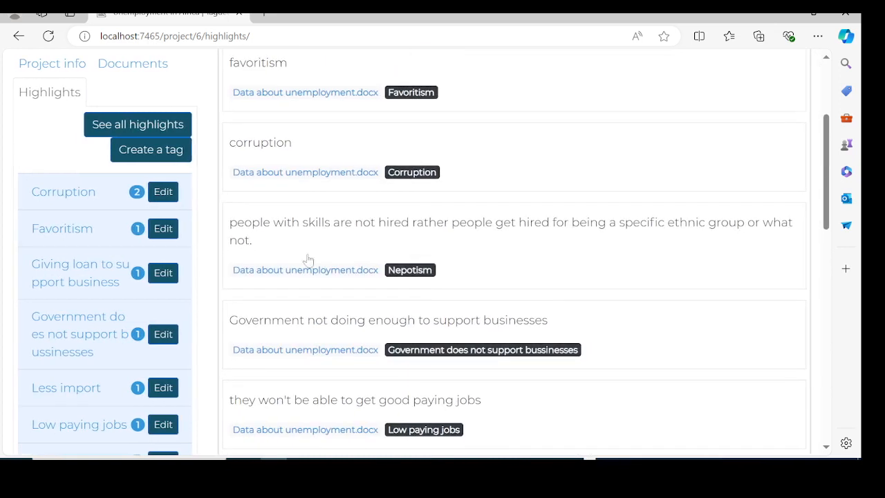
- Reopen Data about unemployment.docx, inspect its highlights with Backlight enabled, and switch Backlight off again
click(135, 69)
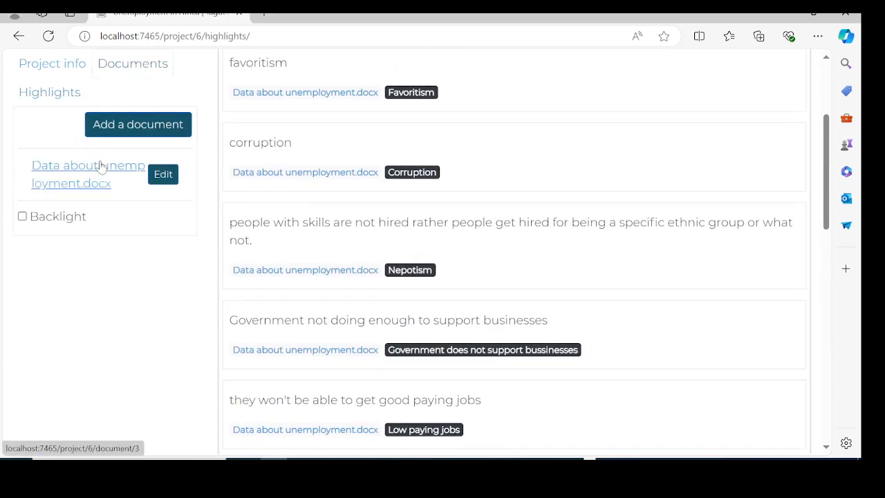
click(90, 178)
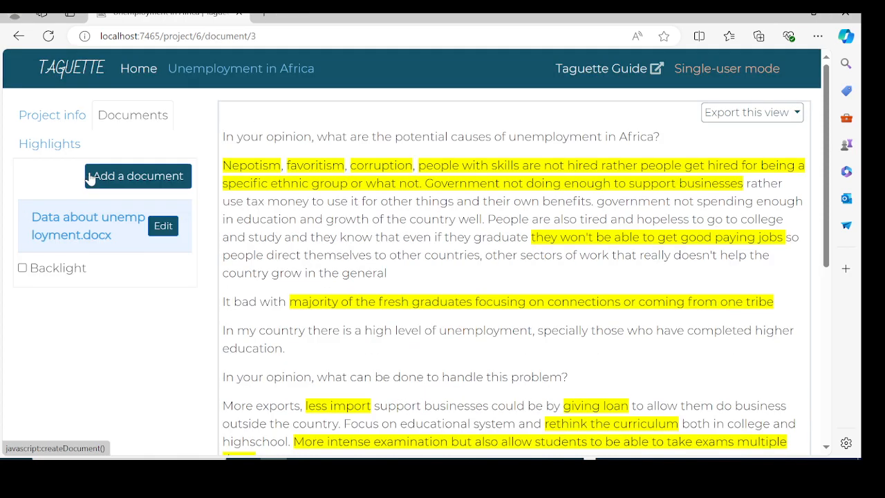
click(23, 269)
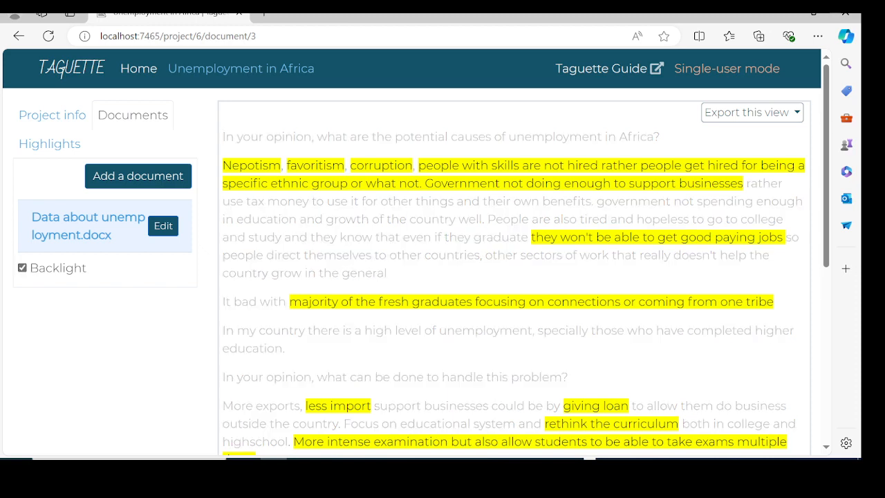
scroll(579, 279, down, 4)
scroll(580, 279, up, 2)
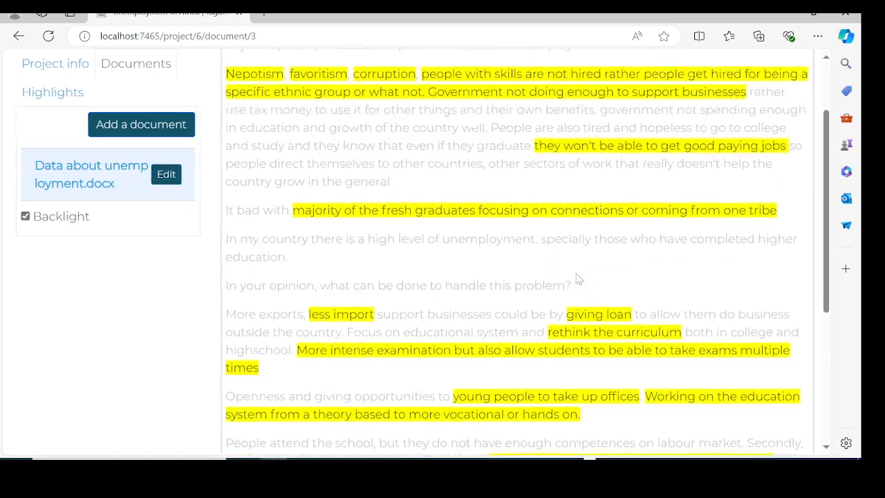
scroll(579, 278, up, 3)
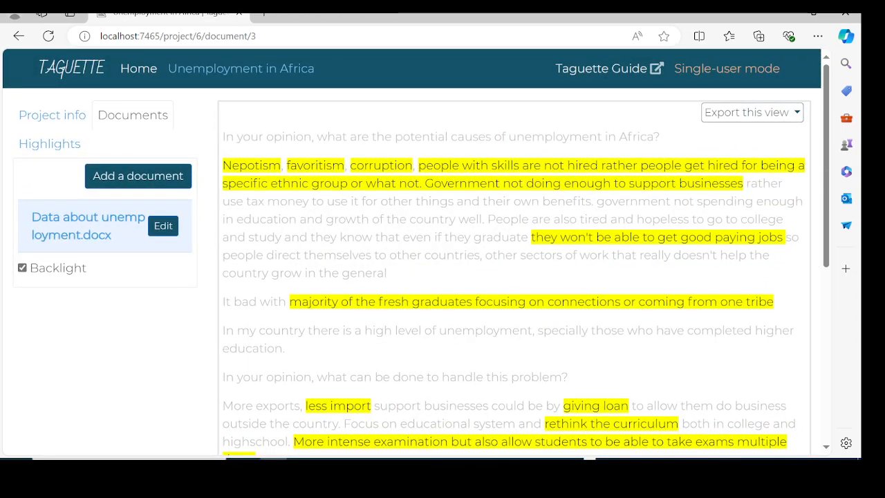
click(23, 268)
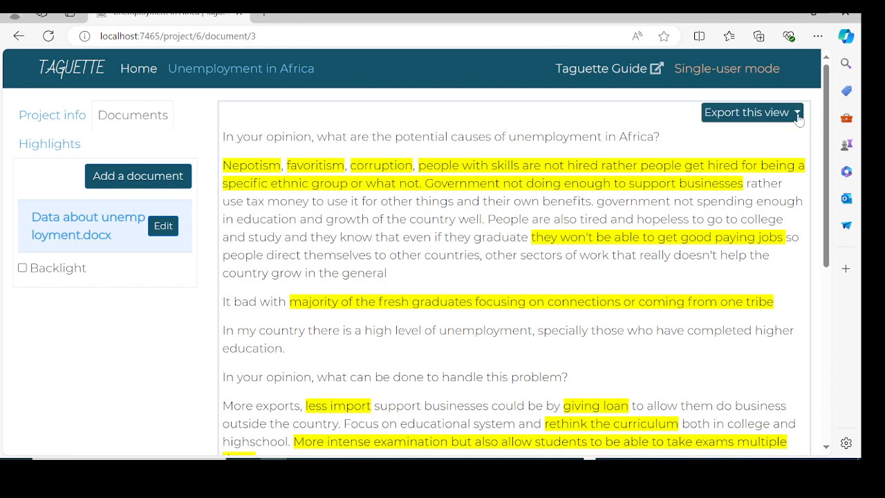
- Check which file formats are offered for exporting the coded document view, without exporting it
click(796, 114)
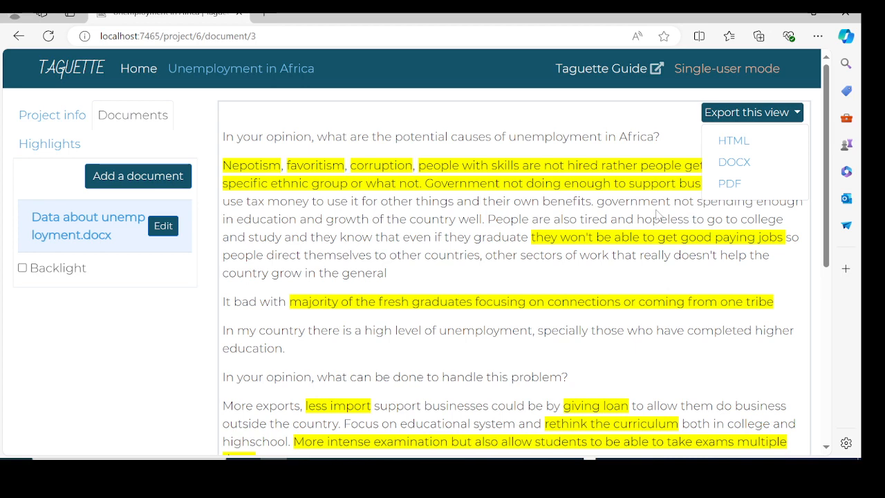
click(522, 127)
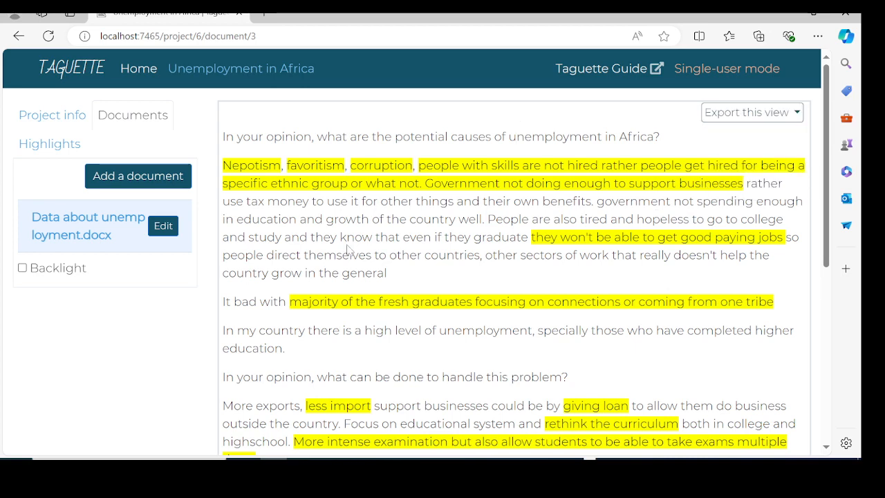
scroll(92, 327, up, 1)
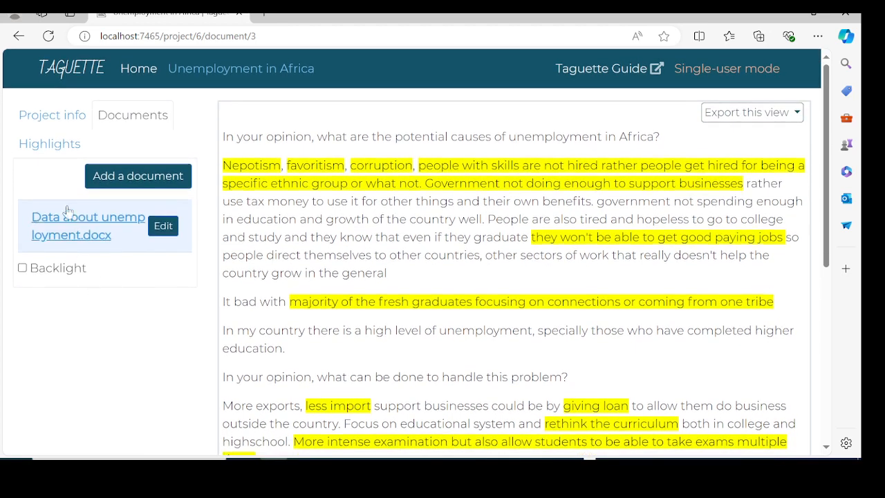
- Open the project information and examine its name, description, and the project and codebook export and import options
click(43, 119)
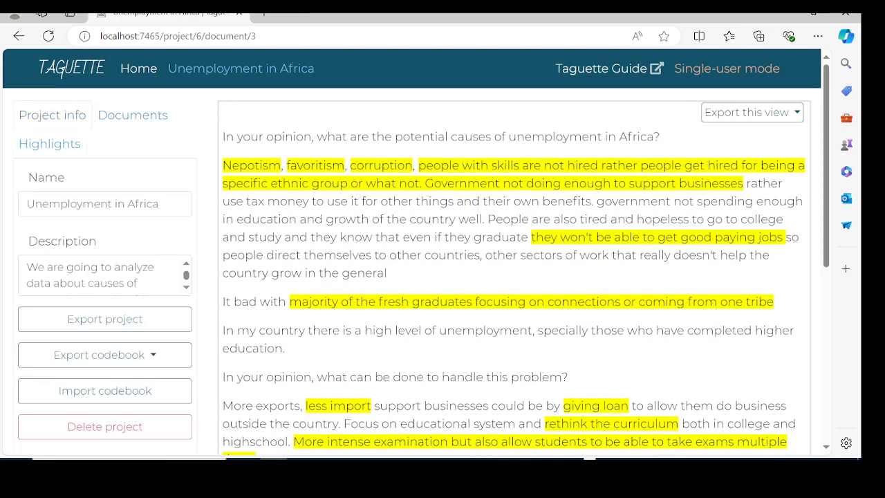
scroll(69, 207, down, 1)
scroll(512, 276, down, 1)
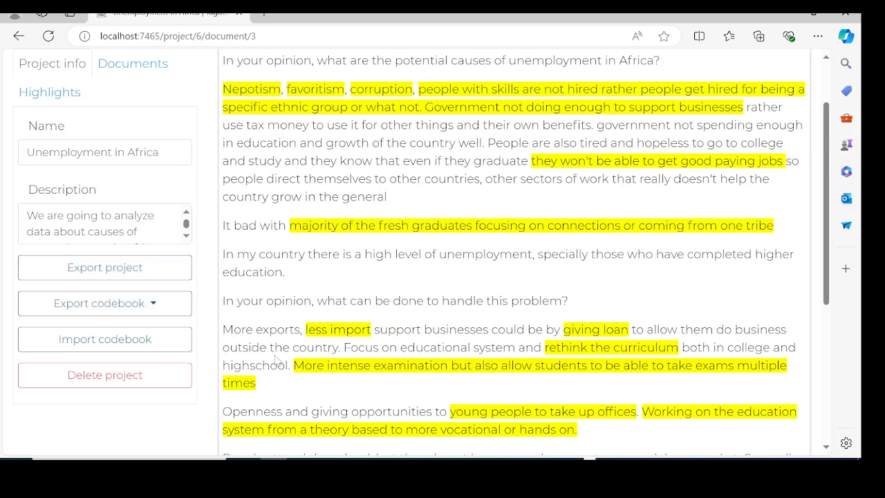
- Export the project codebook in Excel format and open the downloaded workbook in Excel
click(154, 308)
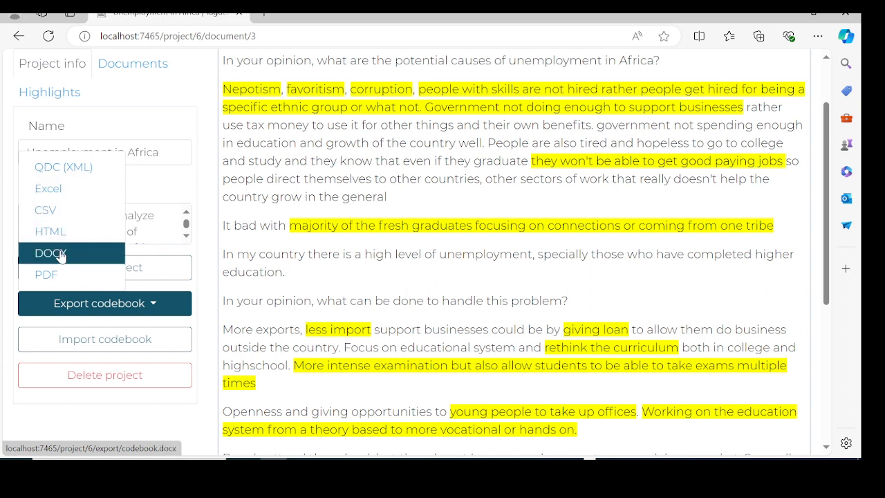
click(51, 193)
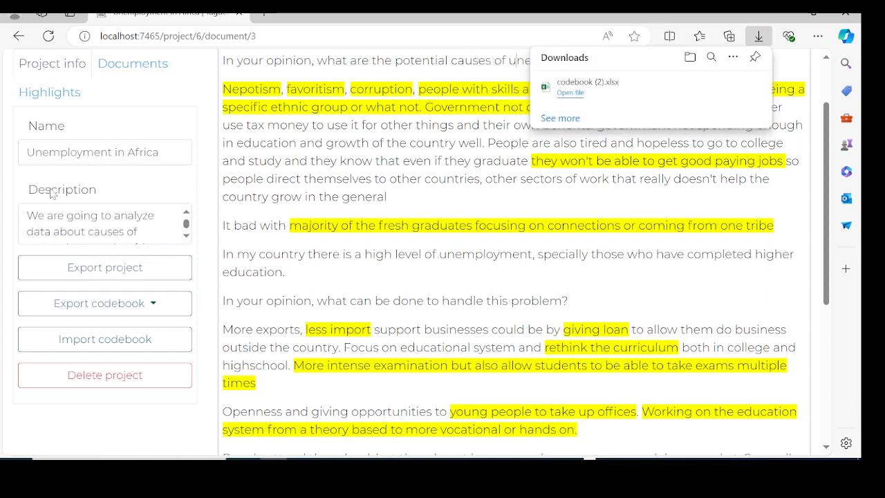
click(571, 91)
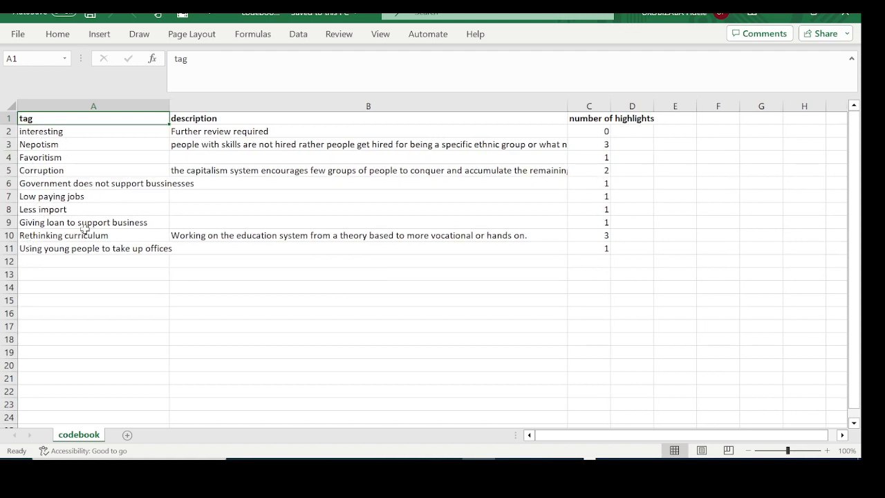
- Delete the row of the unused "interesting" tag from the codebook sheet
click(6, 131)
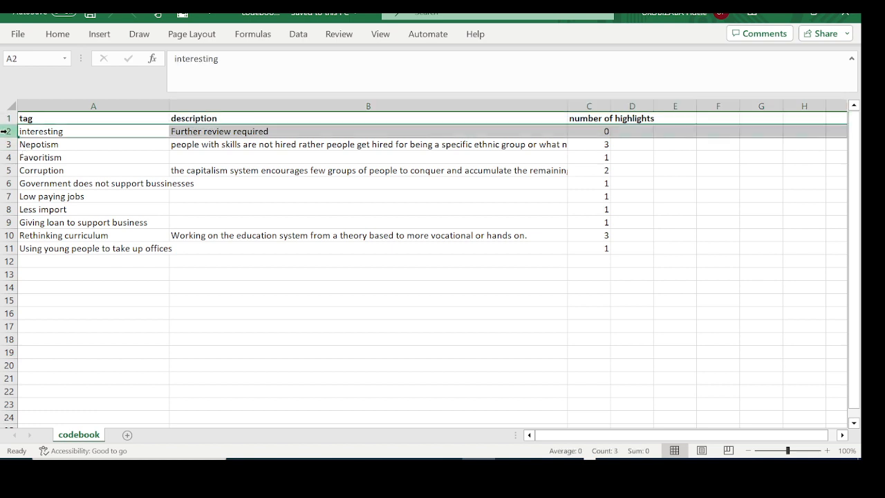
right_click(6, 131)
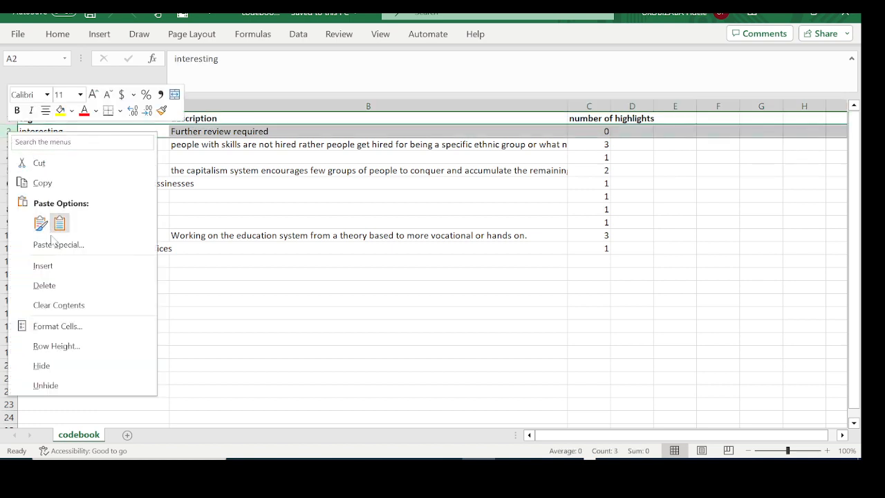
key(Escape)
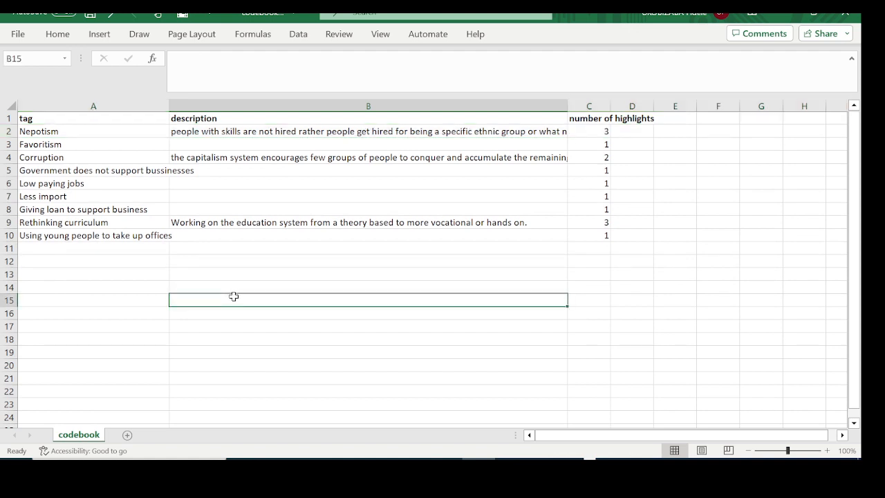
click(231, 299)
- Enter the heading "Objectives" in cell A13, below the exported tag list
click(90, 286)
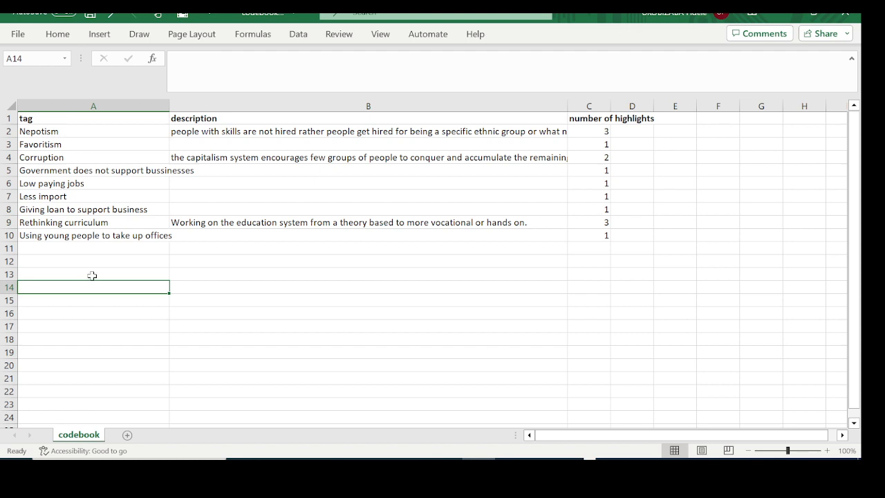
click(92, 275)
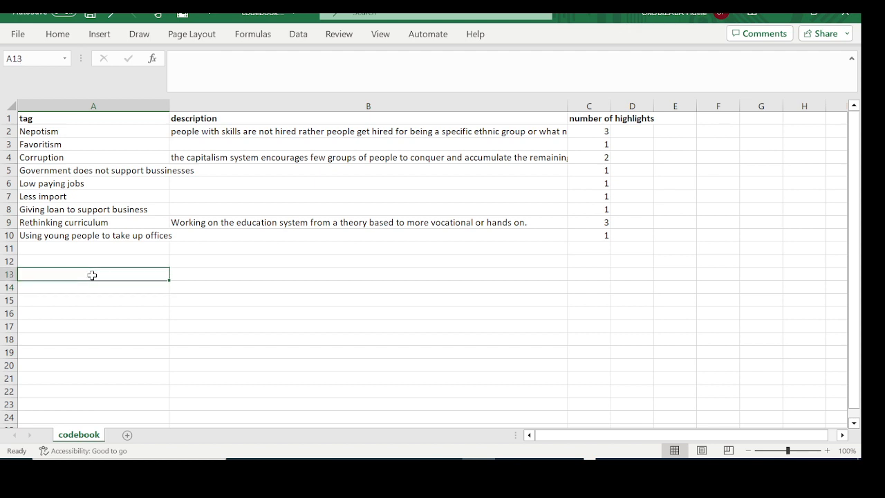
text(Questi)
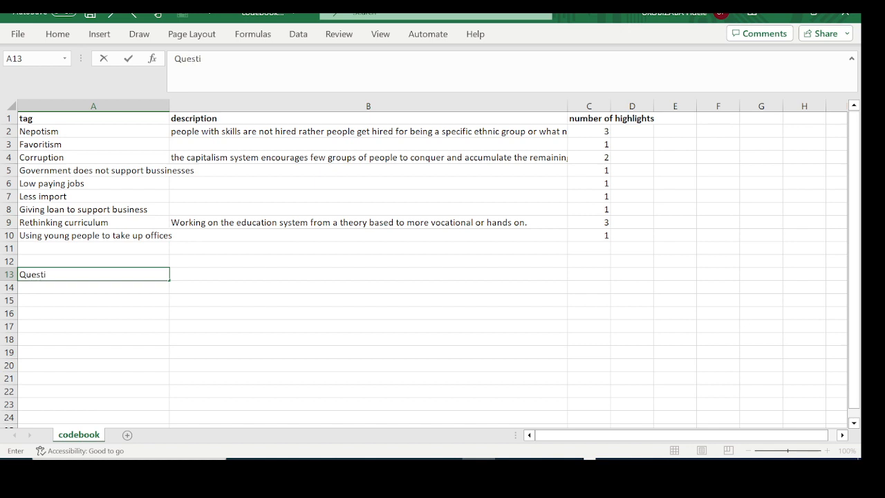
text(on)
key(BackSpace)
key(BackSpace)
key(BackSpace)
key(BackSpace)
key(BackSpace)
key(BackSpace)
key(BackSpace)
key(BackSpace)
text(Objectives)
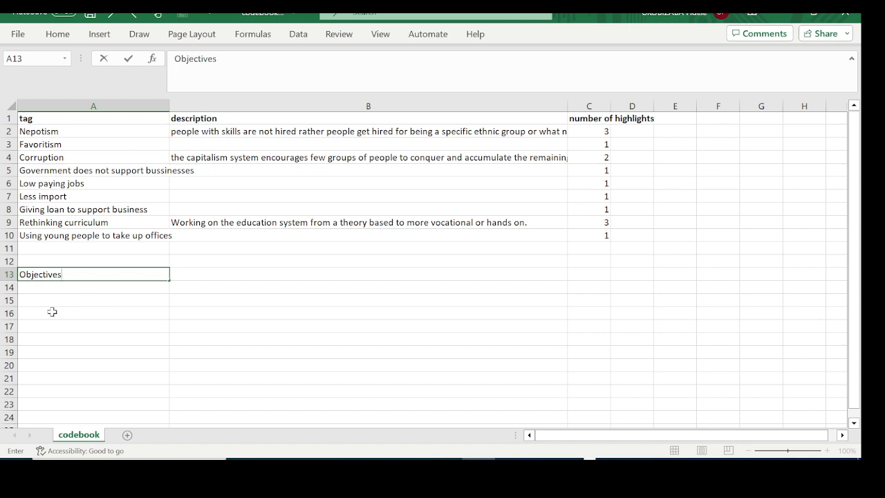
- Enter "Causes of unemployment" in cell A15 as the first objective
click(52, 300)
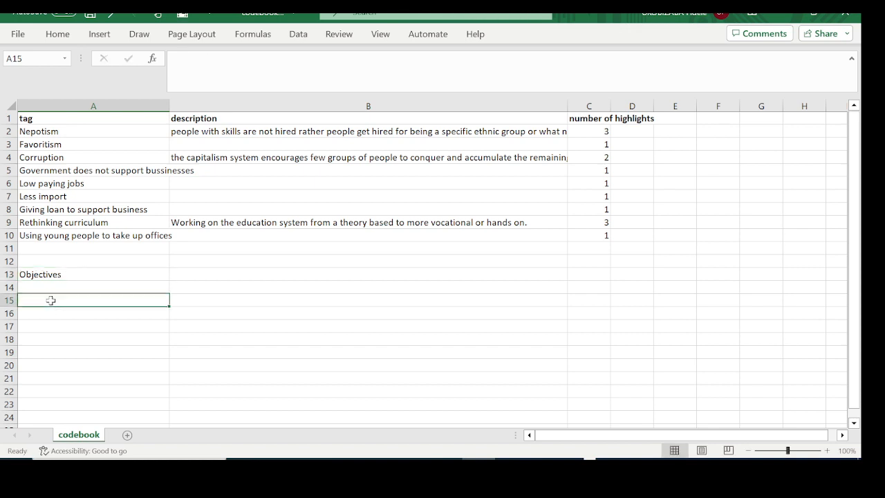
text(Ca)
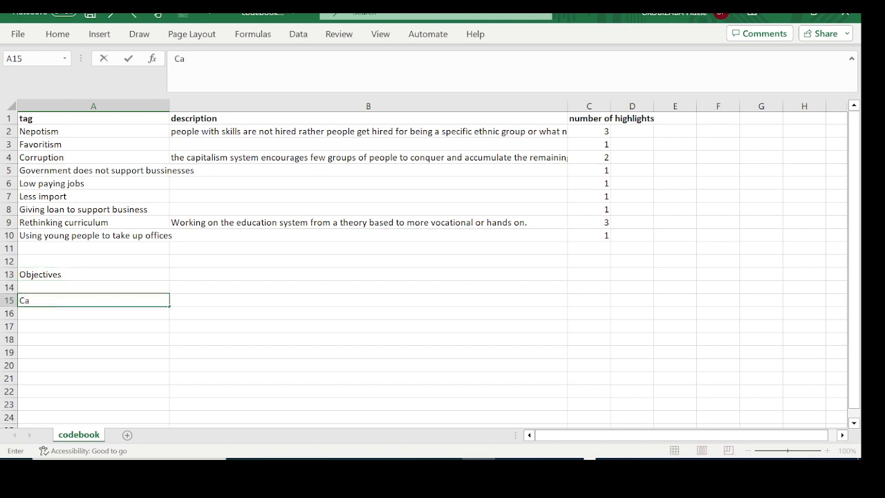
text(used)
key(BackSpace)
key(BackSpace)
text(s of )
text(e)
text(n)
key(BackSpace)
key(BackSpace)
text(un)
key(BackSpace)
text(nemp)
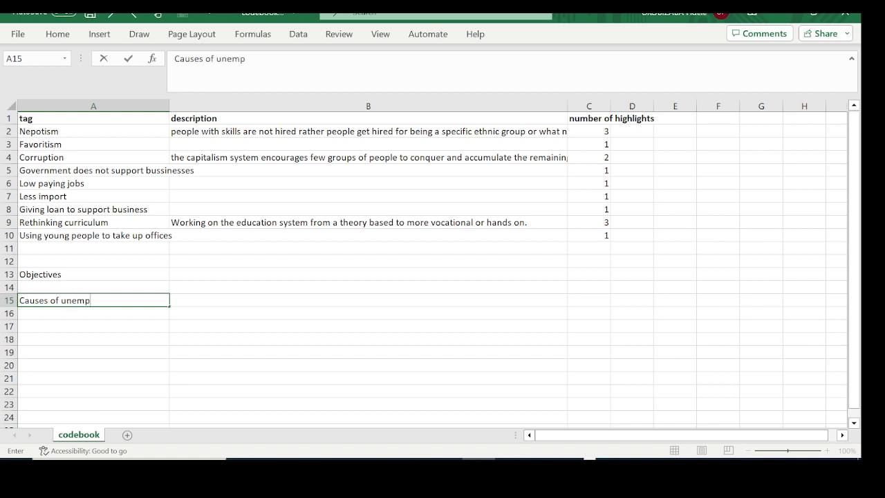
text(loyment)
click(69, 351)
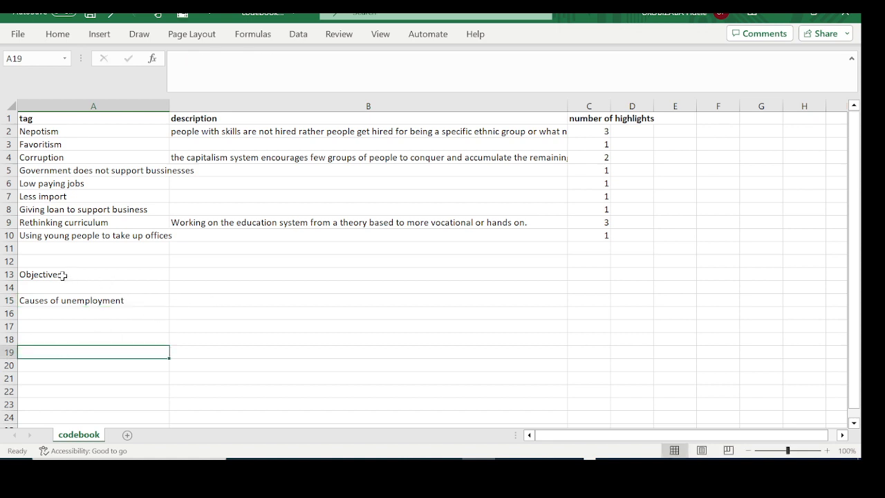
- Make the "Objectives" heading in cell A13 bold
click(29, 275)
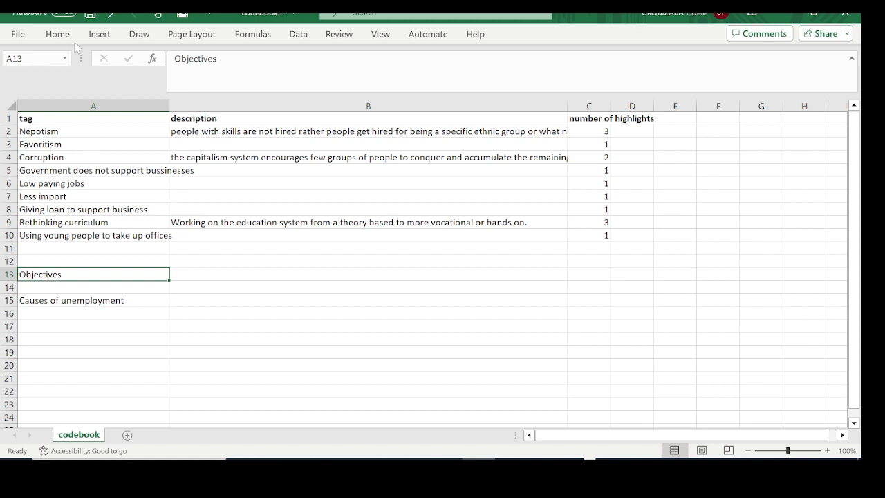
click(59, 34)
click(76, 80)
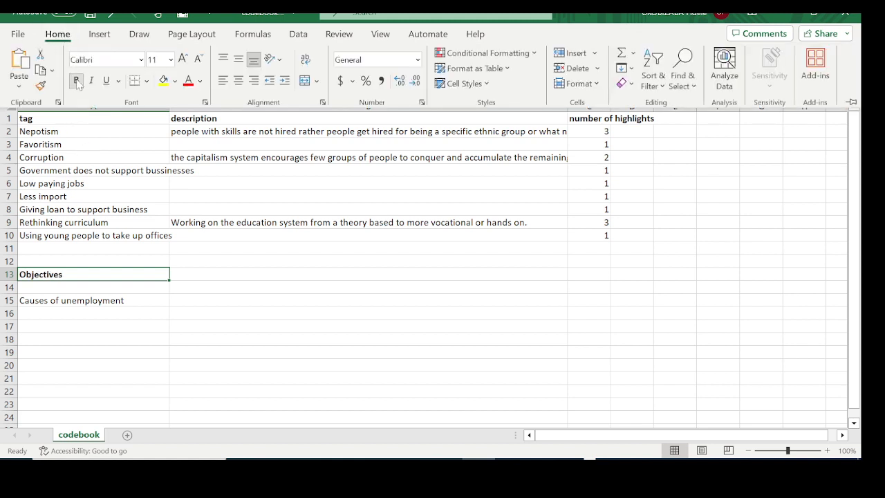
- Add the heading "Themes" in cell B13 and make it bold
click(275, 275)
click(275, 274)
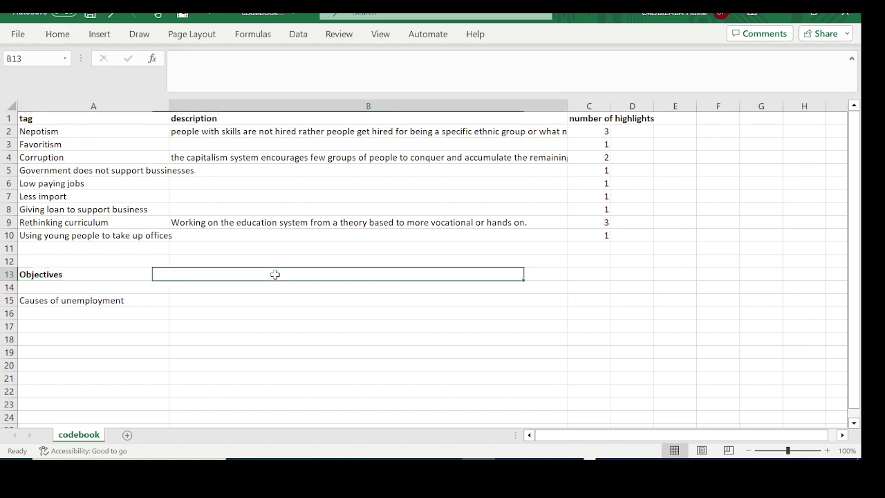
text(Th)
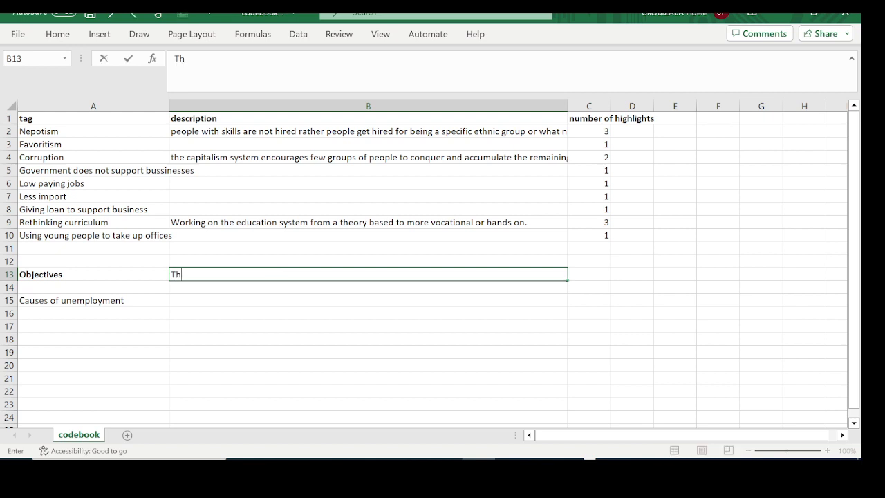
text(emes)
click(238, 316)
click(215, 277)
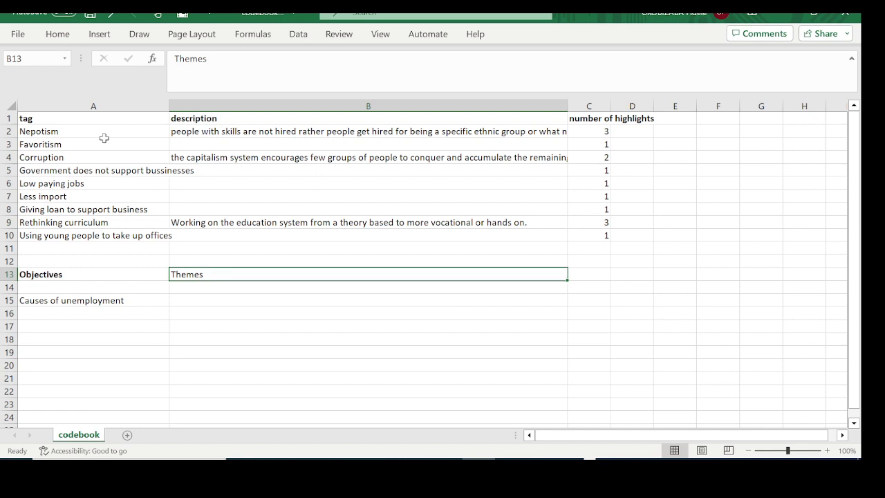
click(59, 40)
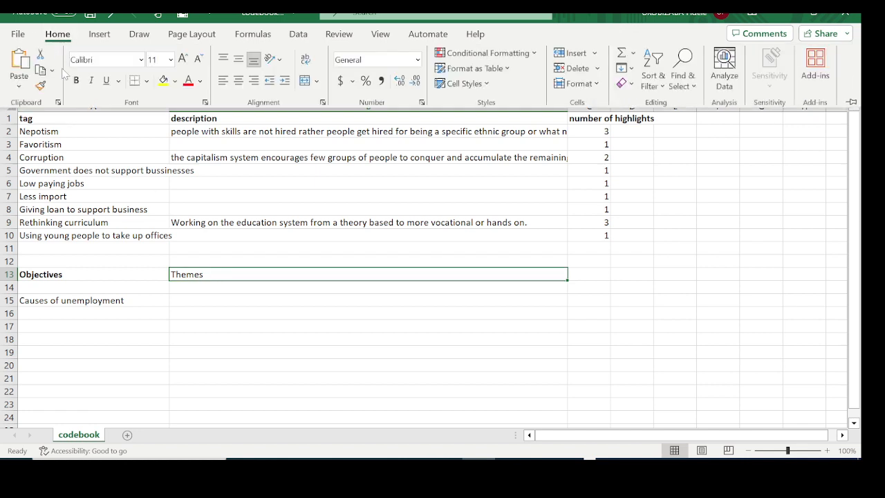
click(76, 81)
- Add the heading "Tags" in cell C13 and make it bold
click(586, 274)
click(585, 274)
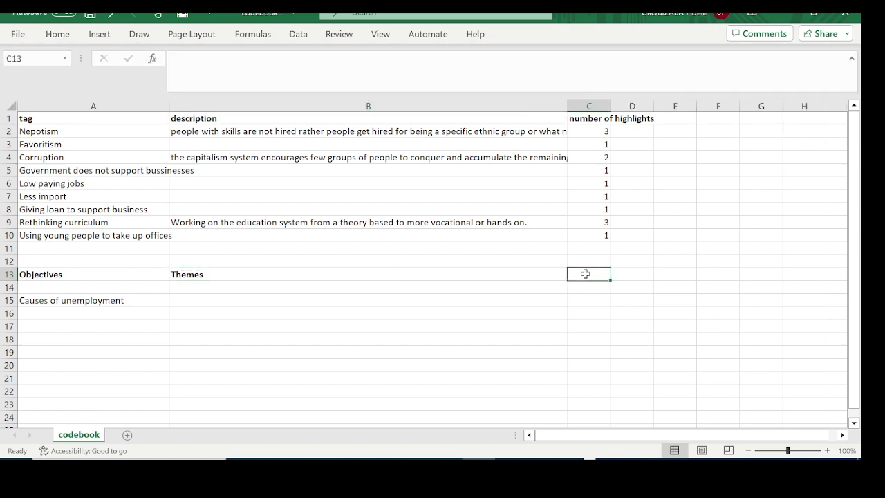
text(Ta)
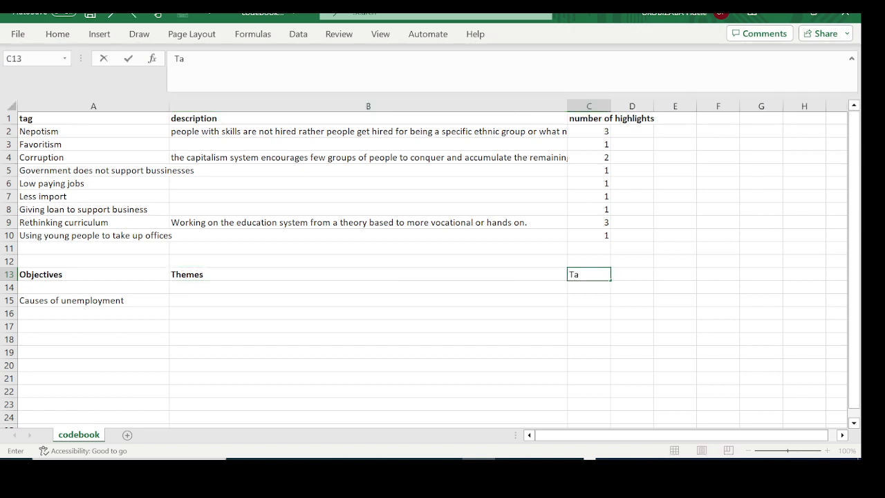
text(gs)
click(566, 338)
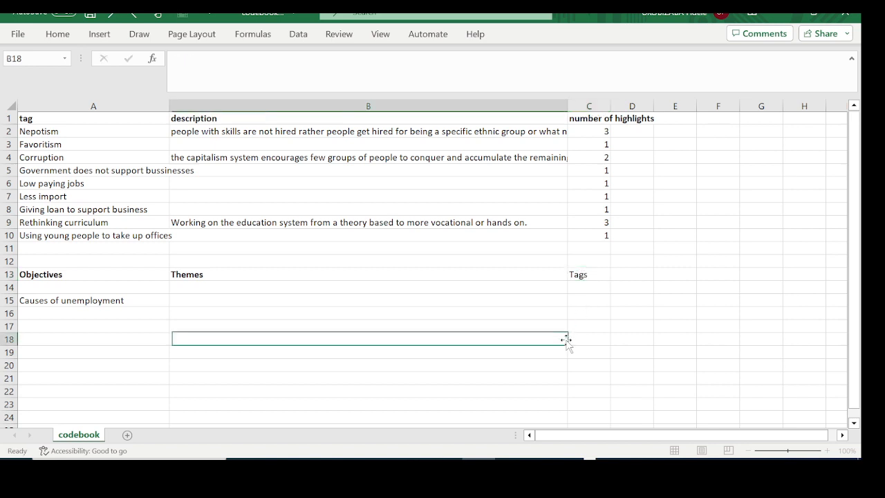
click(587, 276)
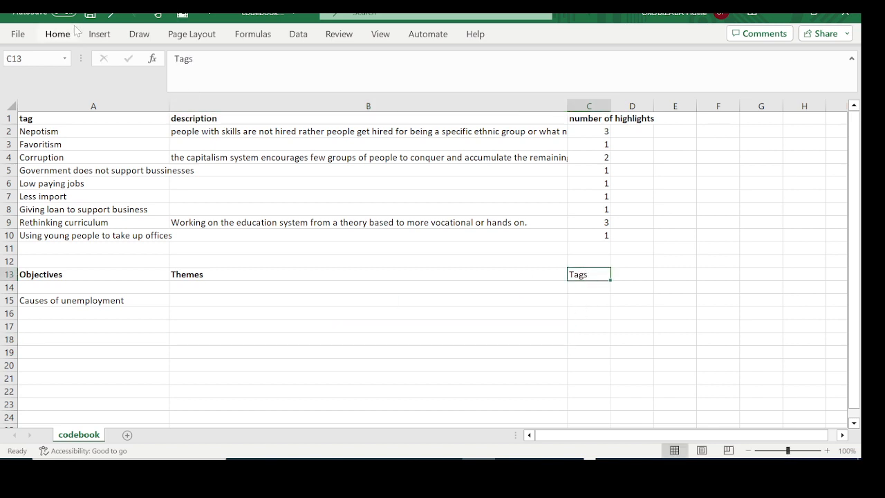
click(57, 34)
click(76, 80)
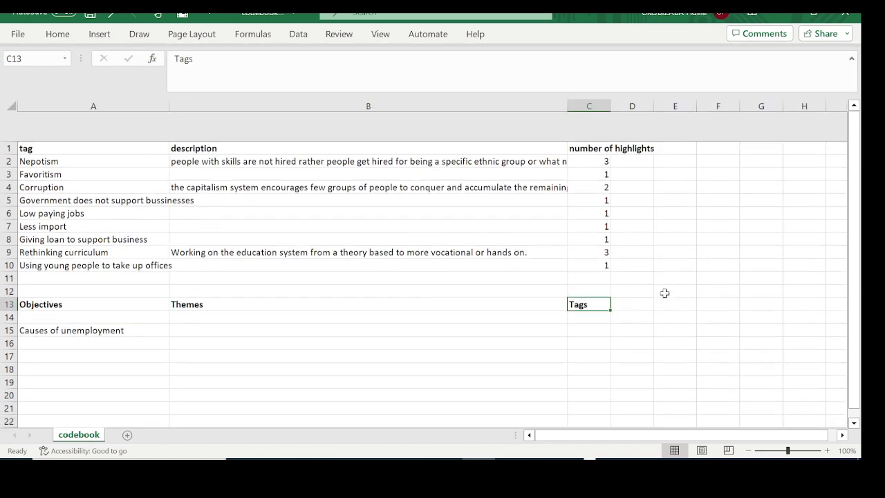
- Enter the heading "Number of highlights" in cell D13
click(626, 273)
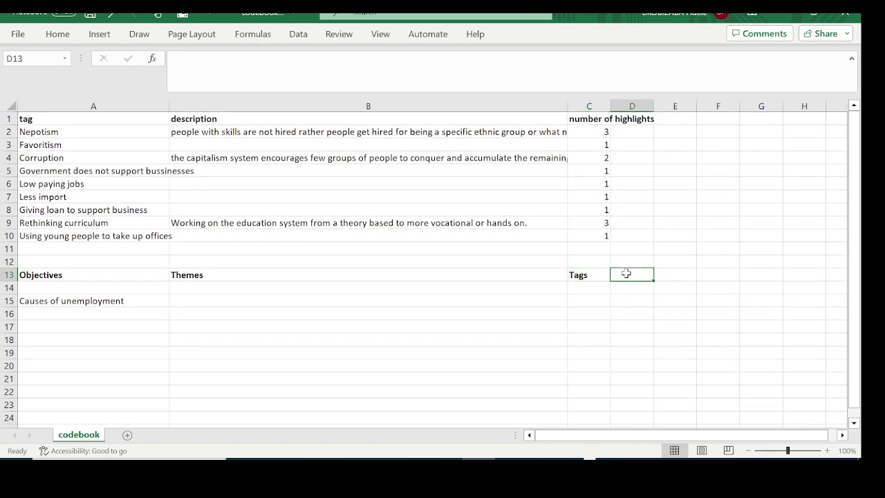
text(Nu)
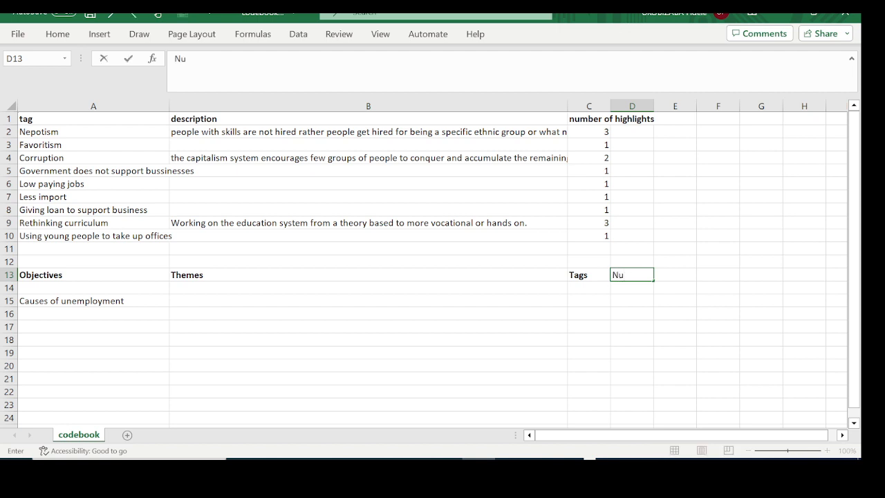
text(mber of highlights)
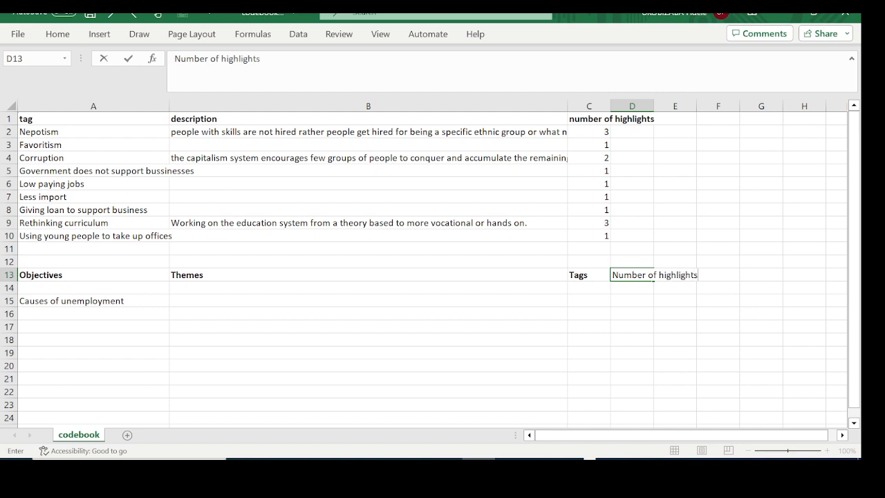
click(640, 314)
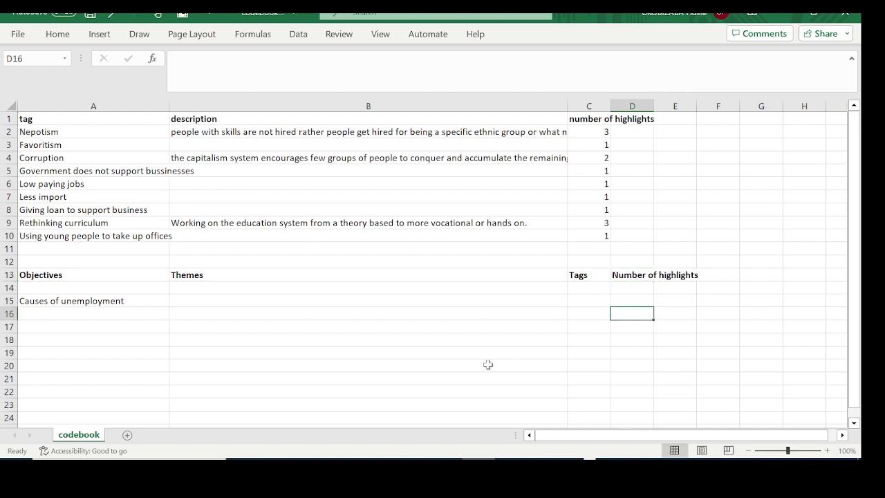
- Widen column C slightly to give the Tags column more room
click(466, 377)
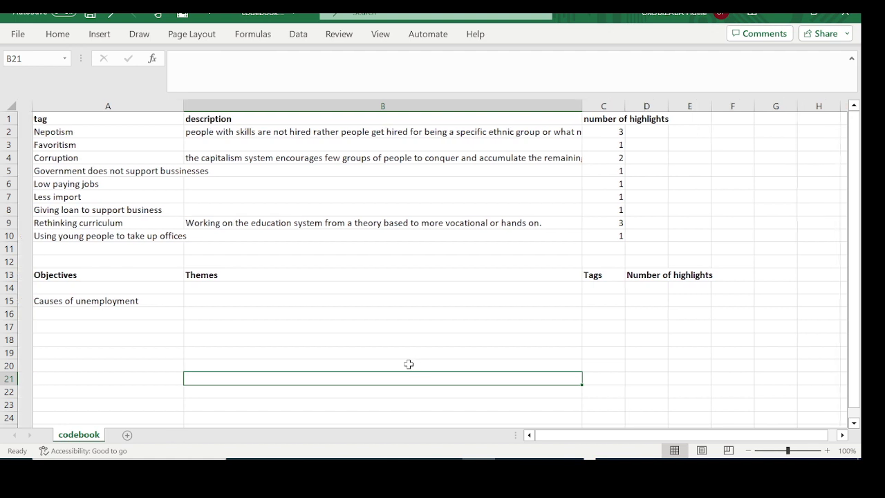
click(92, 304)
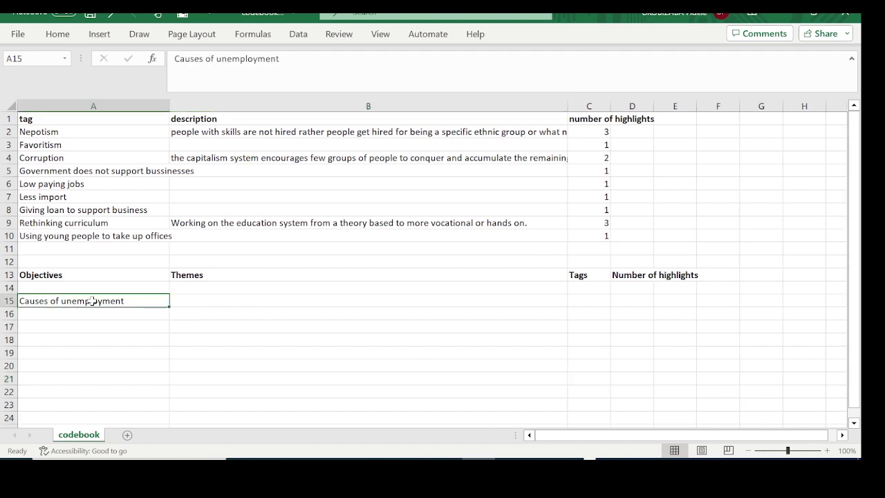
click(264, 356)
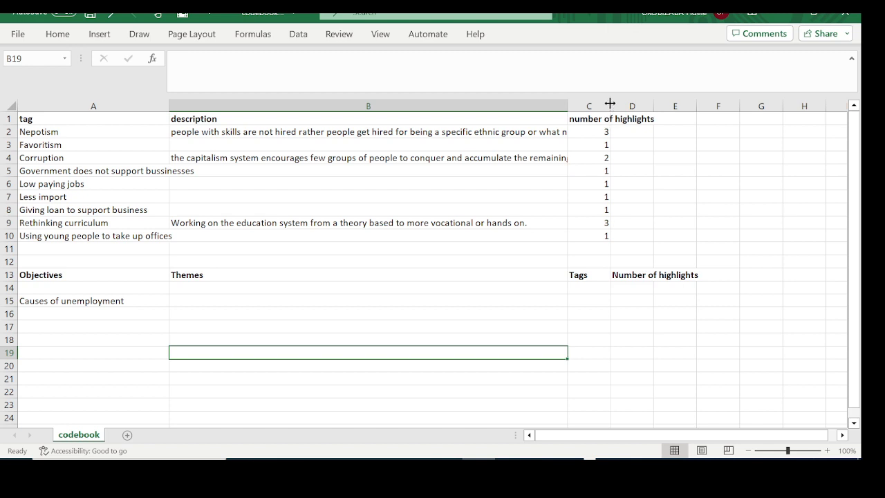
drag(610, 106, 634, 103)
click(591, 352)
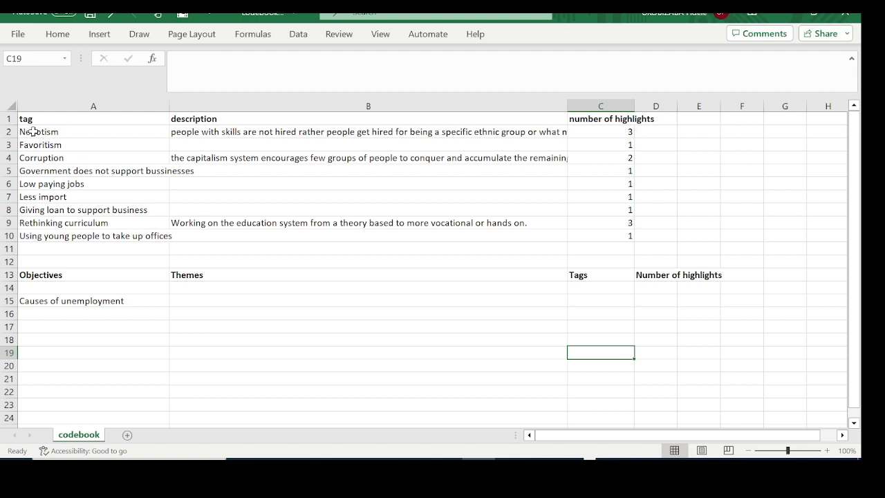
- Copy the five tags from Nepotism to Low paying jobs (A2:A6) into the Tags column starting at cell C16
drag(33, 131, 33, 180)
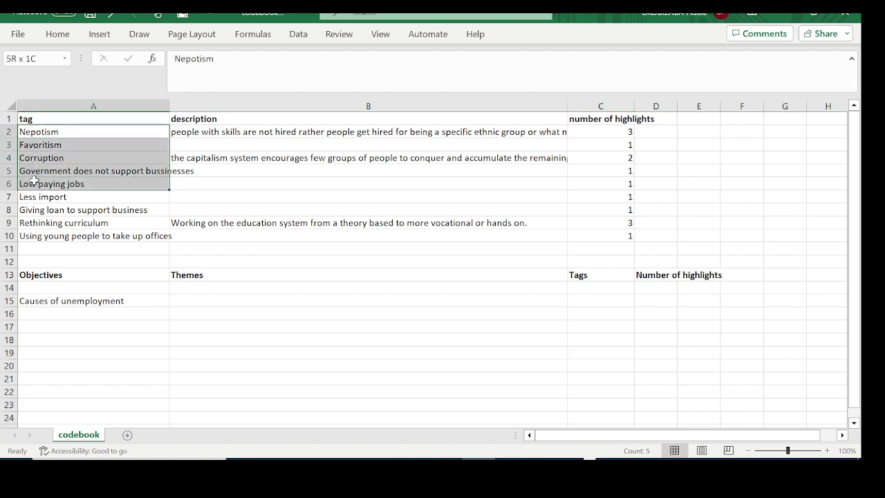
drag(34, 179, 34, 180)
key(ctrl+c)
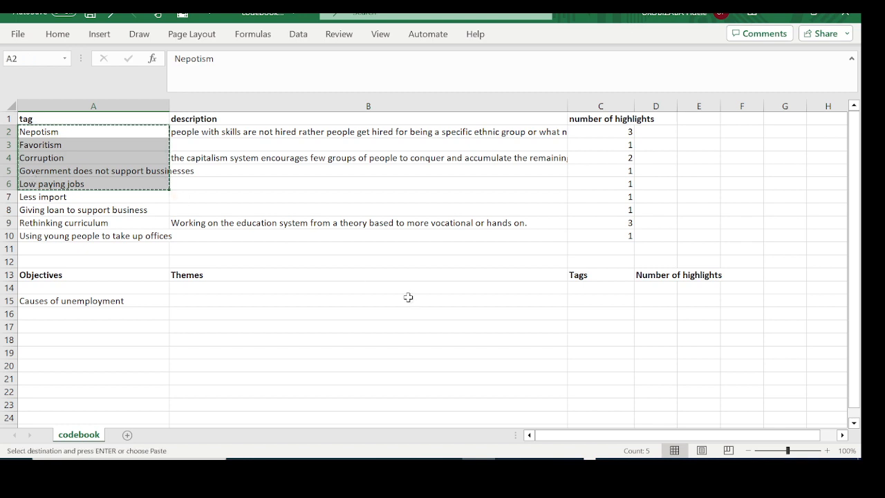
click(583, 314)
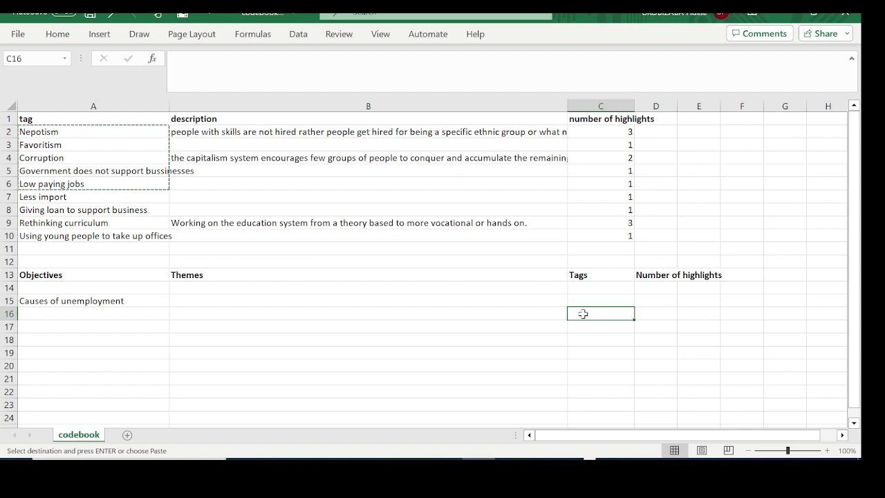
key(ctrl+v)
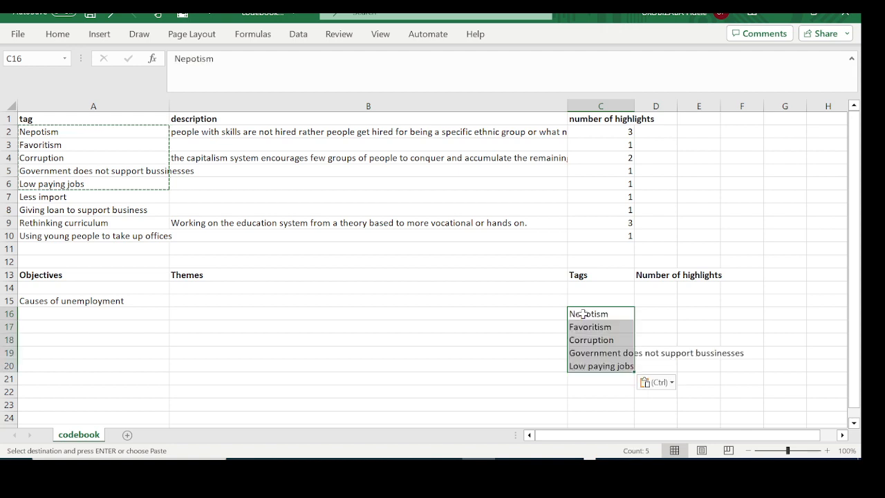
click(686, 327)
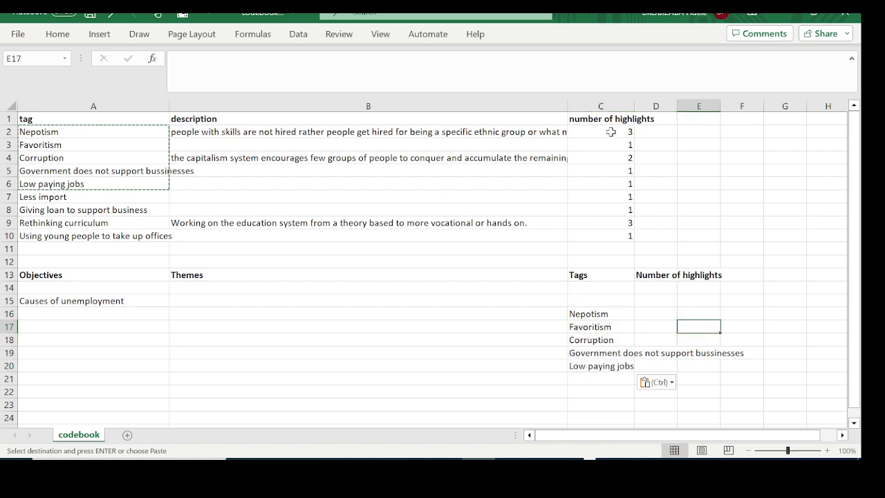
- Copy the highlight counts in C2:C6 into the Number of highlights column starting at cell D16
drag(611, 131, 612, 182)
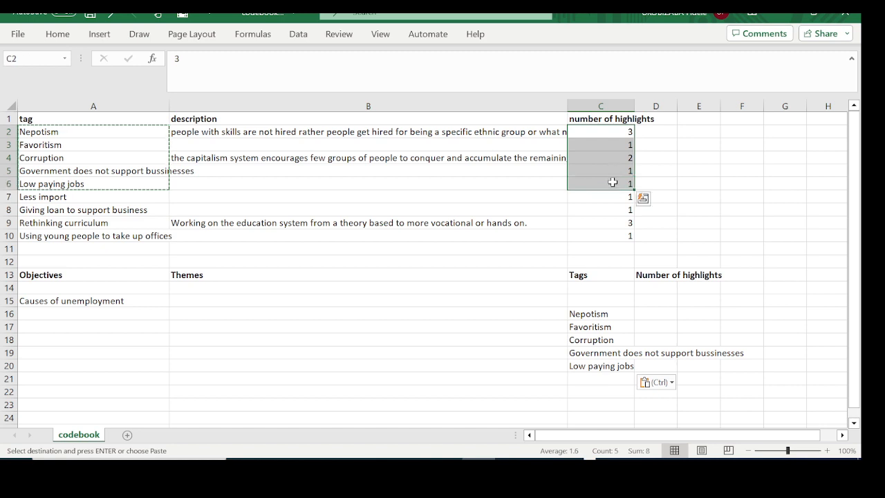
key(ctrl+c)
click(646, 320)
click(646, 313)
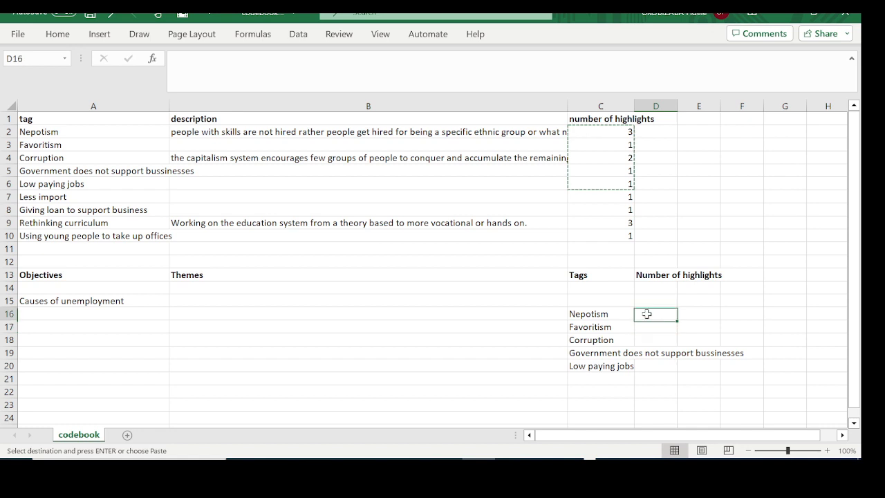
key(ctrl+v)
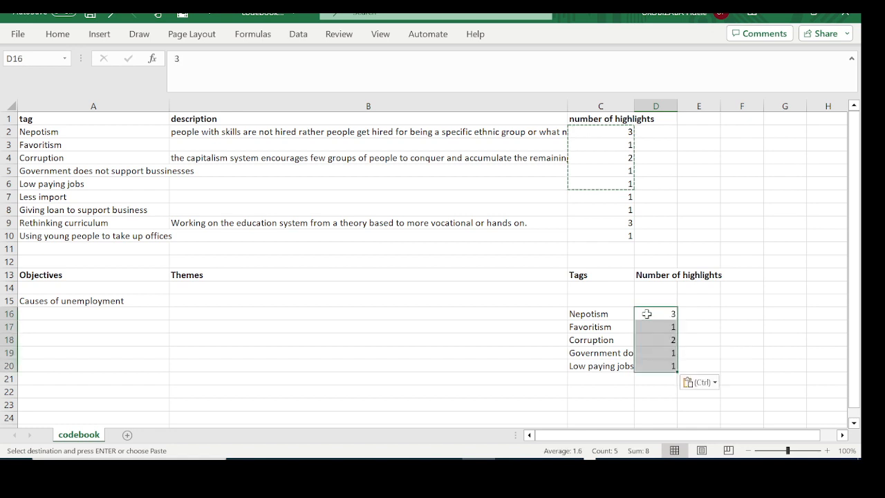
click(794, 362)
scroll(453, 410, down, 1)
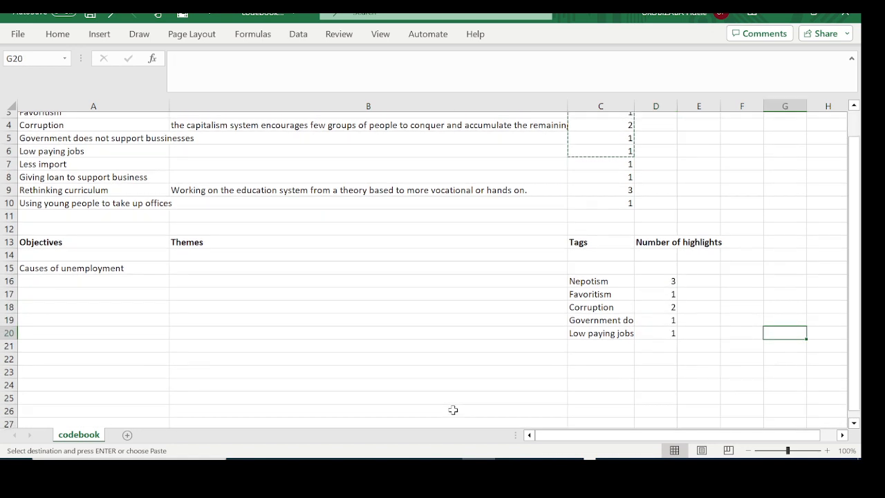
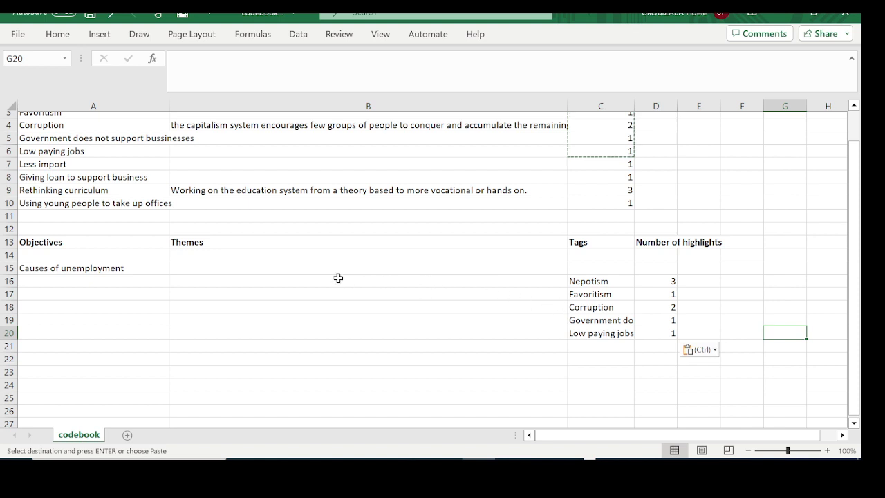
- Enter the theme "Economic disaster" in cell B15 beside the Causes of unemployment objective
click(247, 267)
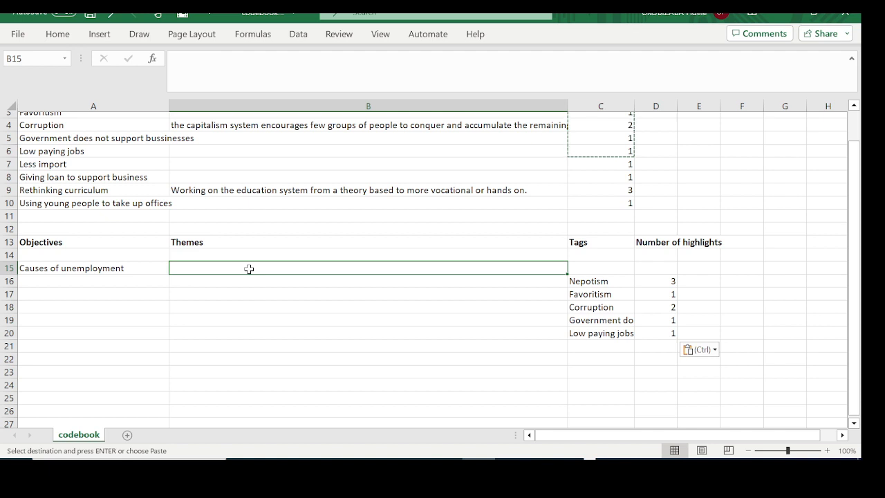
text(E)
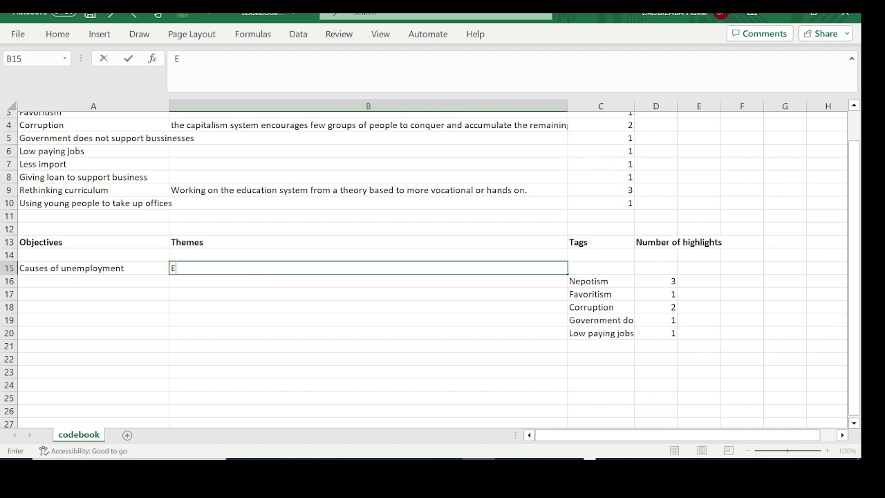
text(conomic disast)
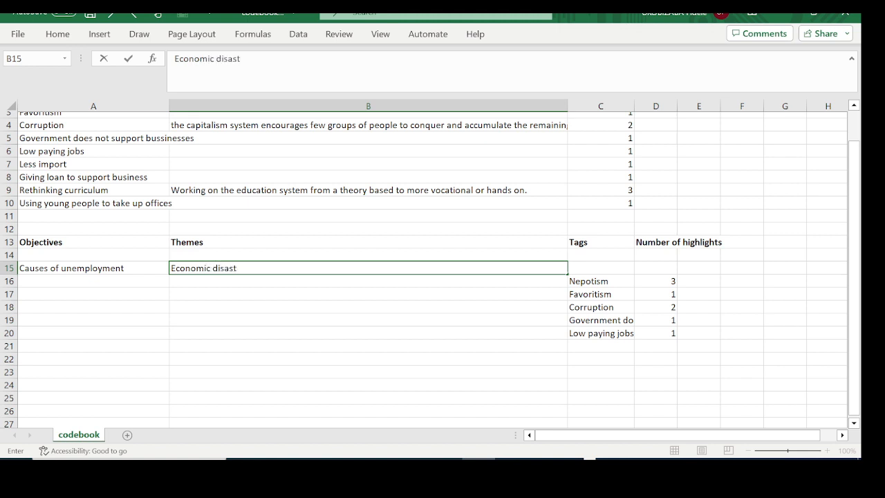
text(er)
click(483, 318)
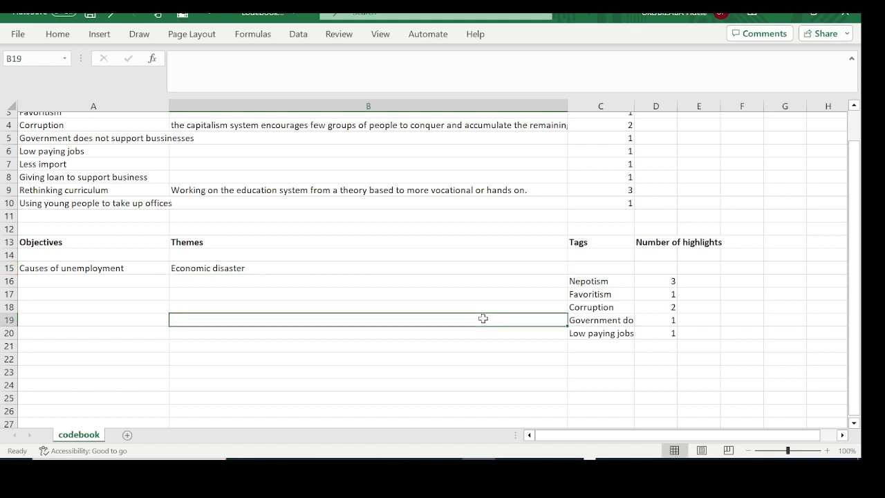
- Widen column C to roughly double its width to give the long tag names more room
text(L)
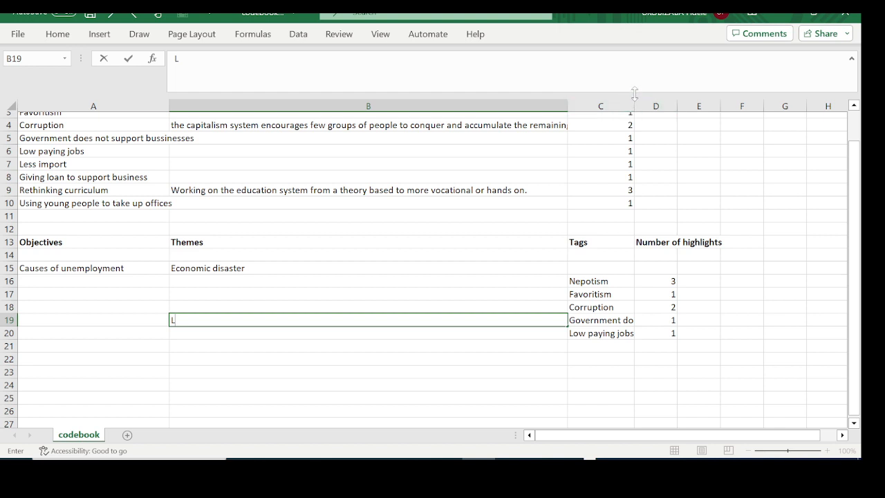
click(631, 137)
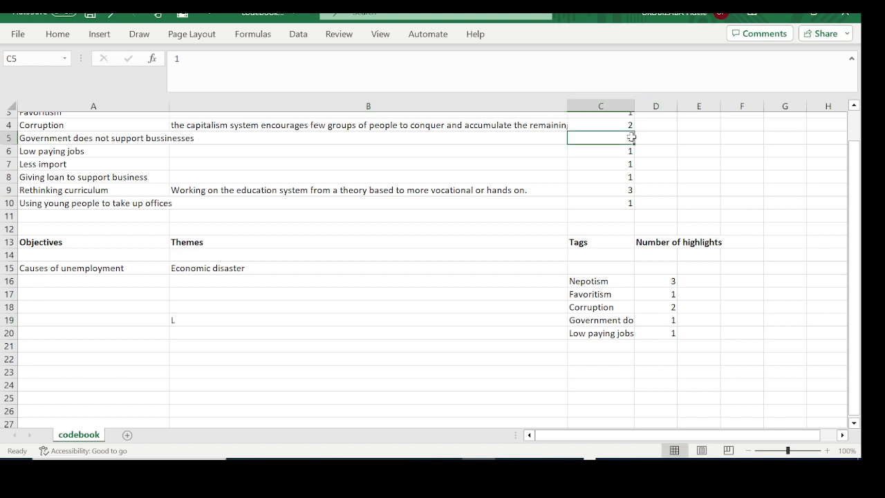
drag(635, 110, 717, 104)
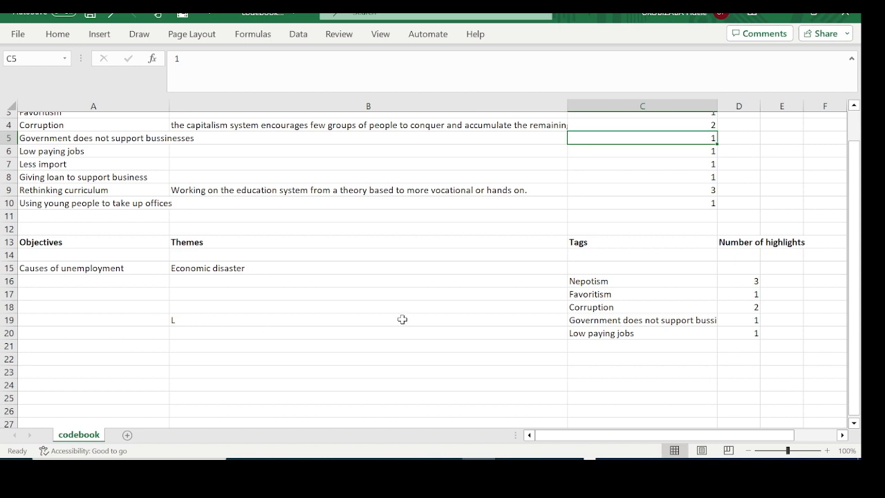
- Replace the content of cell B19 with the theme "Government not supporting business"
click(195, 318)
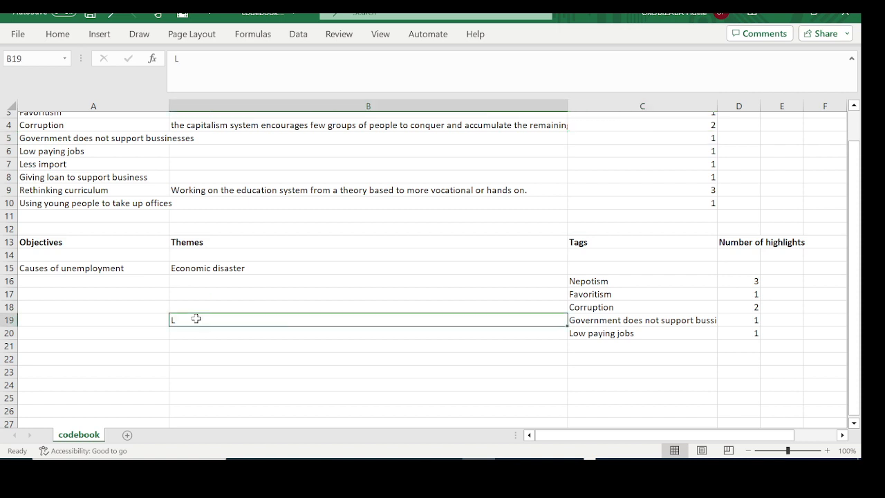
key(BackSpace)
text(G)
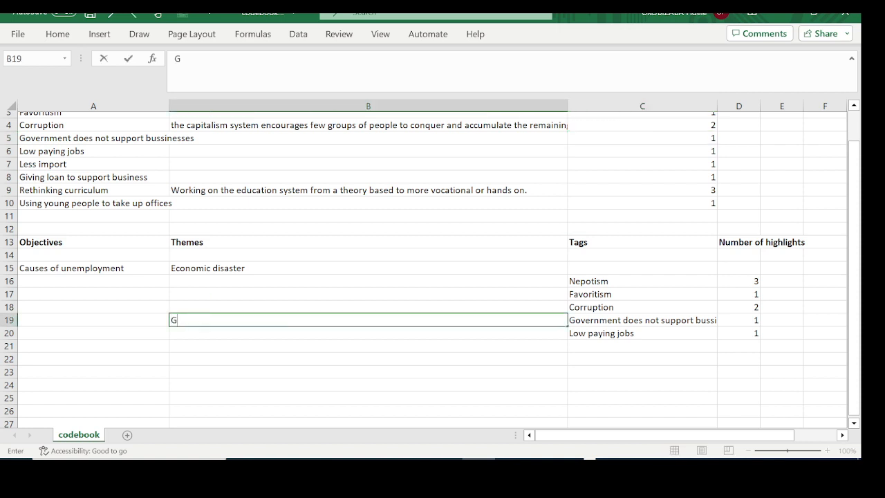
text(overnment no)
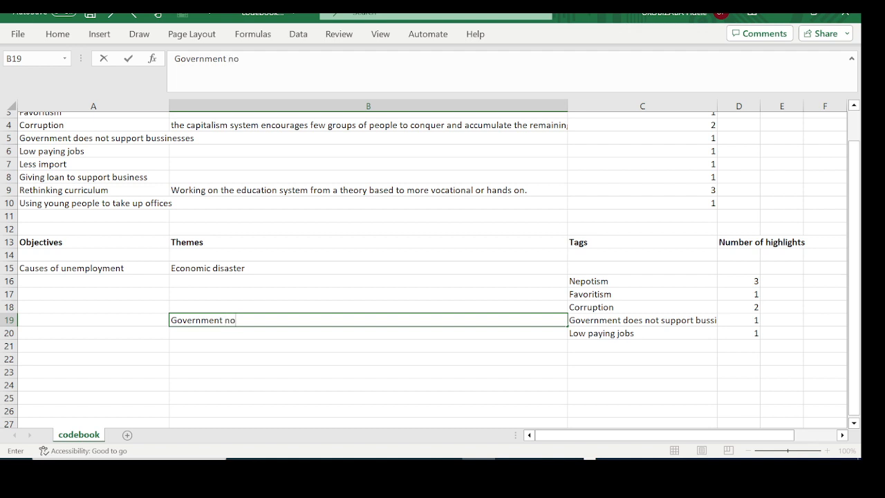
text(t supporting)
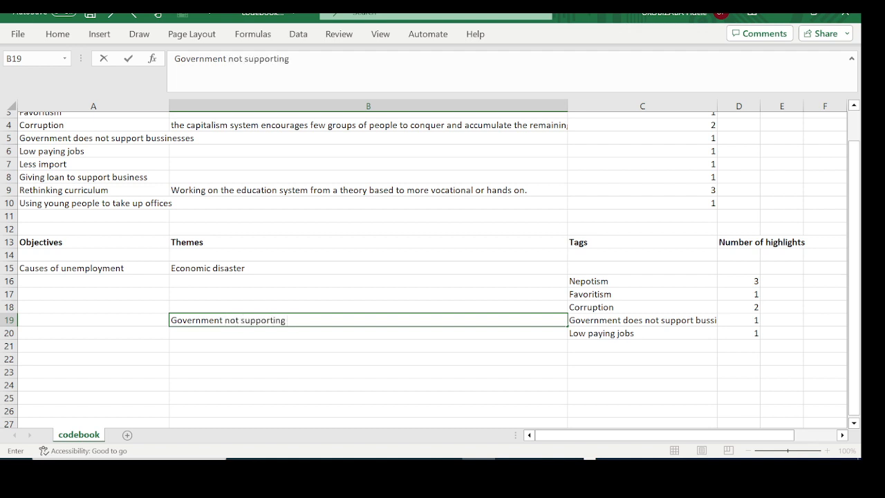
text( business)
click(392, 386)
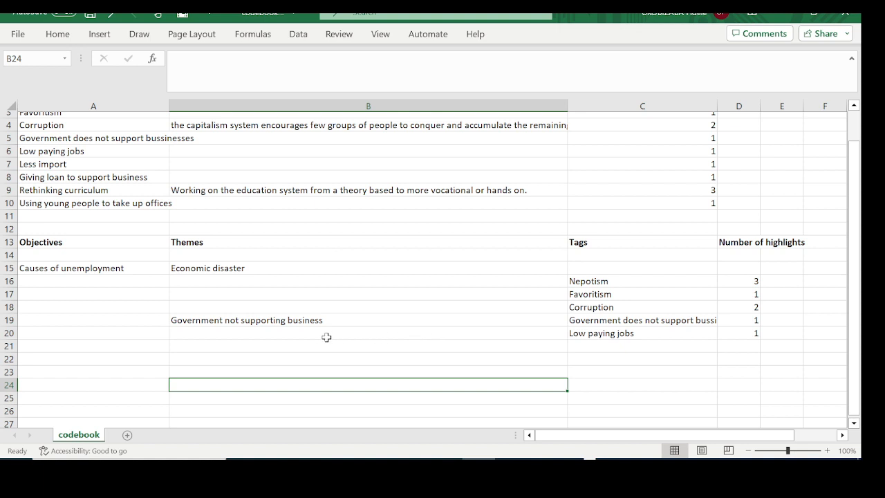
- Enter the theme "Low paying jos" in cell B20 beside the Low paying jobs tag
click(306, 332)
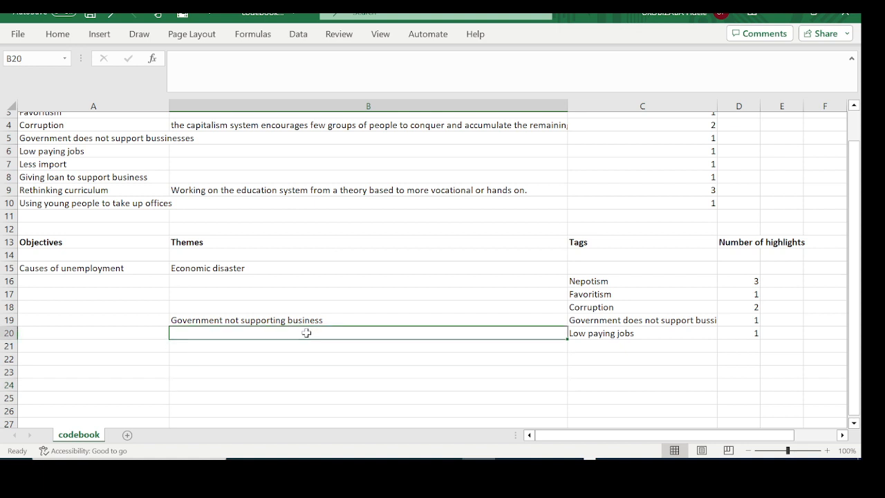
text(L)
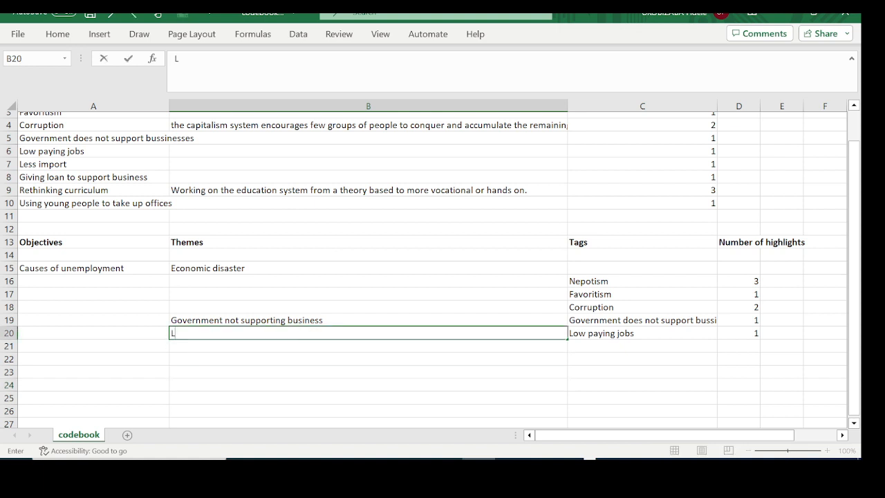
text(ow paying jos)
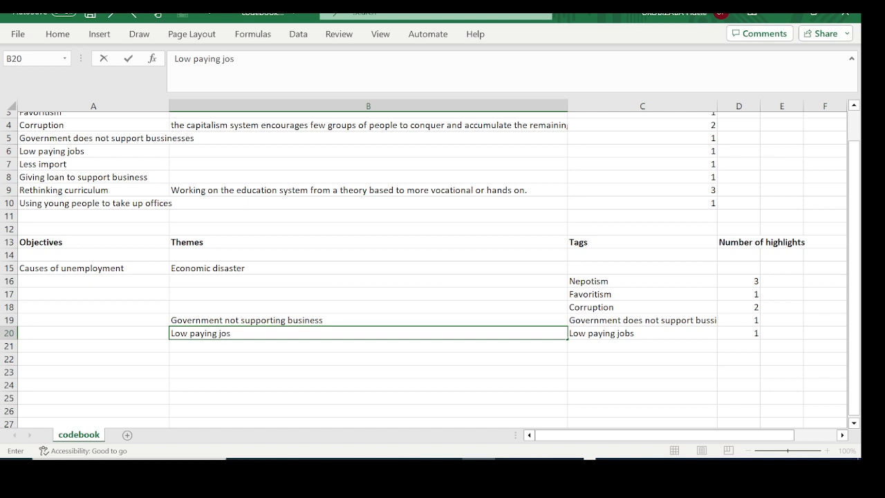
click(323, 370)
- Enter the second objective "Solutions" in cell A21 of the Objectives column
scroll(567, 352, down, 2)
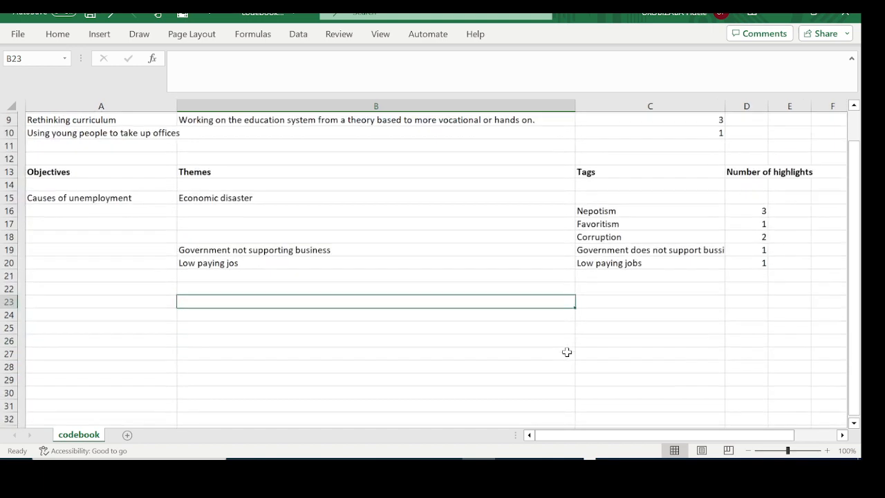
scroll(567, 352, up, 1)
scroll(567, 352, up, 2)
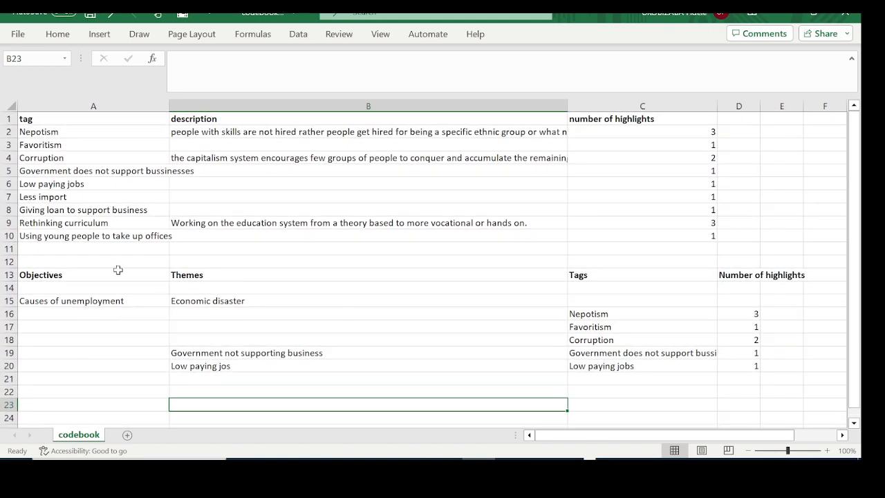
scroll(109, 373, down, 2)
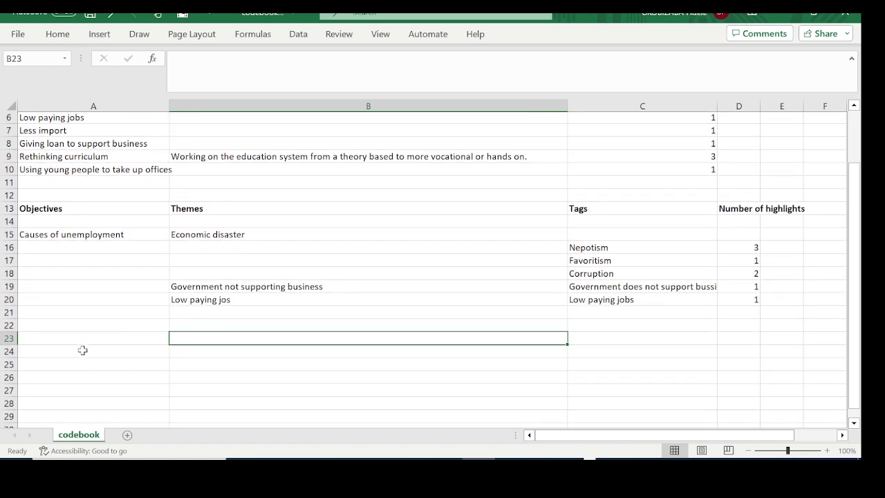
click(34, 312)
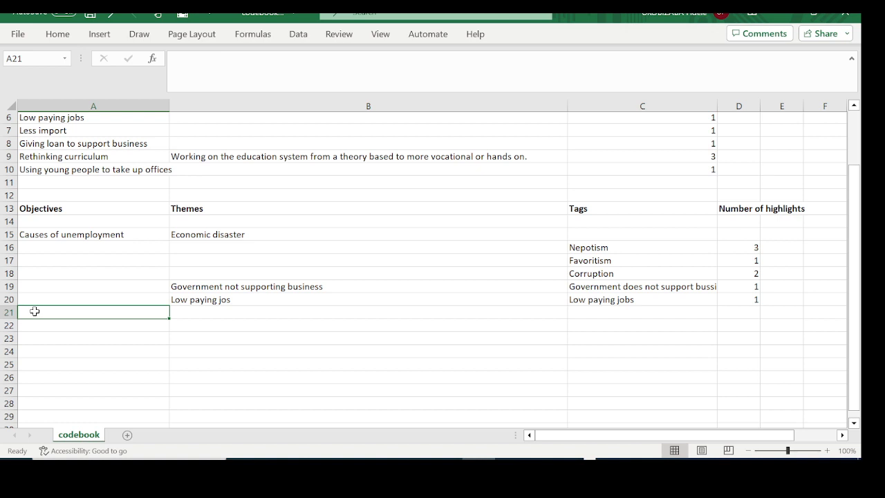
text(So)
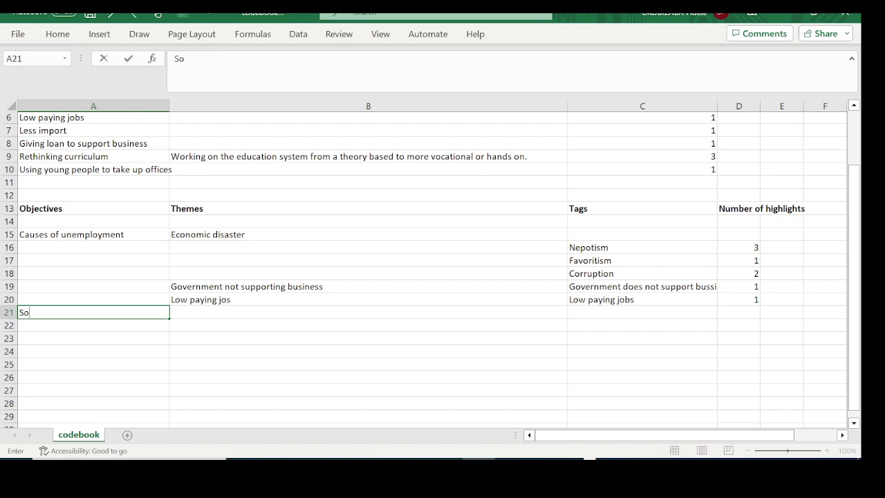
text(lutions)
click(71, 349)
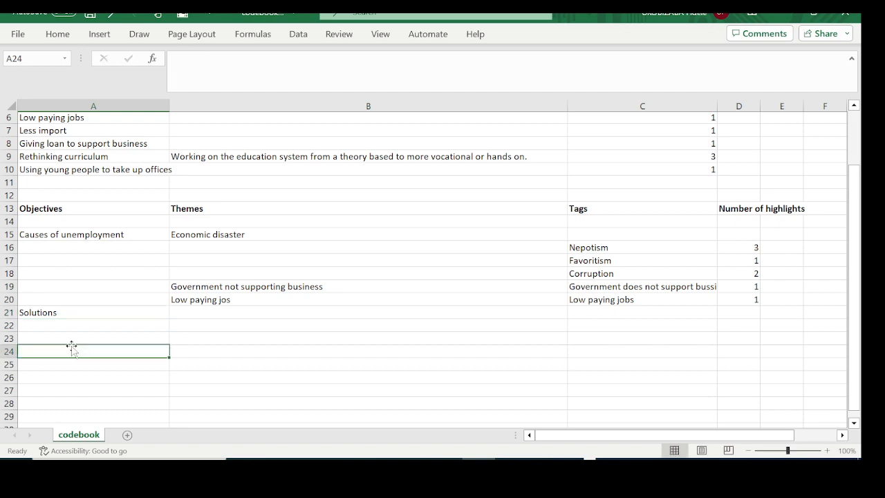
- Copy the four tags from Less import to Using young people to take up offices (A7:A10) into the Tags column starting at C21
scroll(63, 166, up, 1)
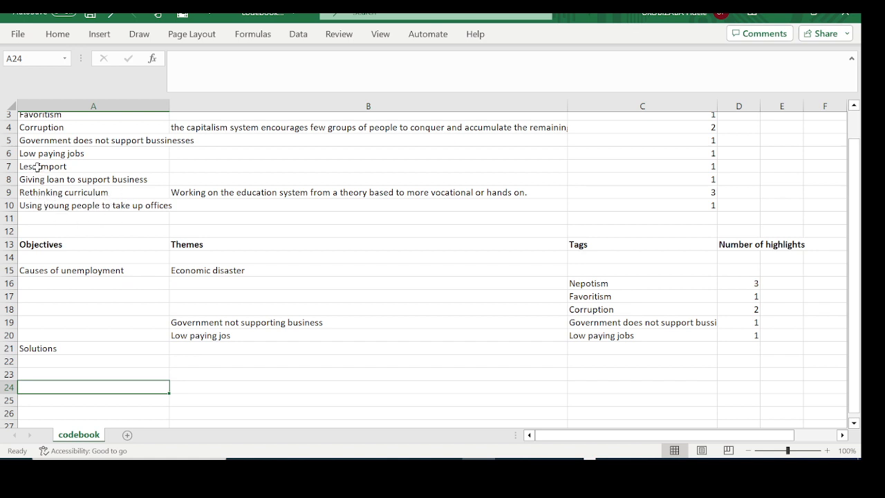
drag(38, 167, 41, 205)
key(ctrl+c)
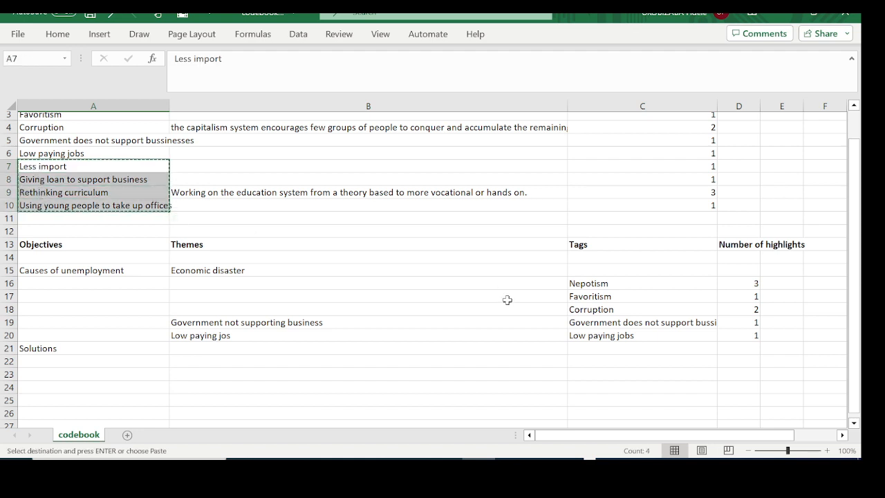
click(575, 350)
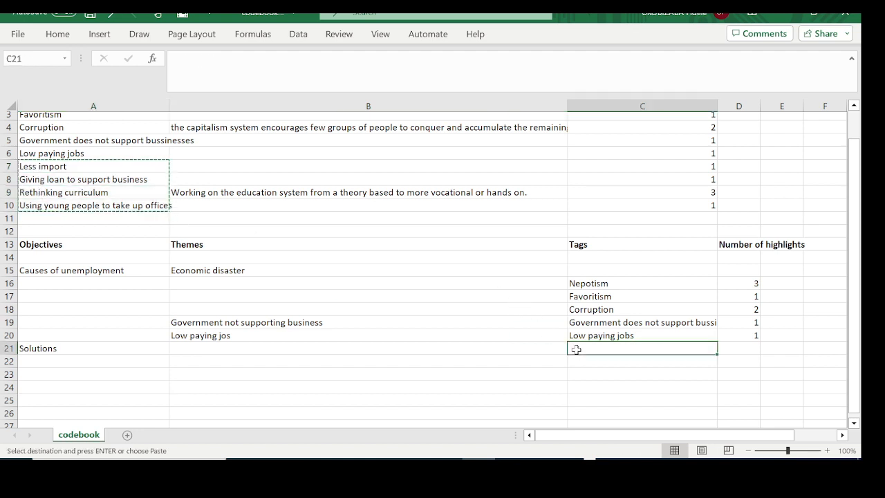
key(ctrl+v)
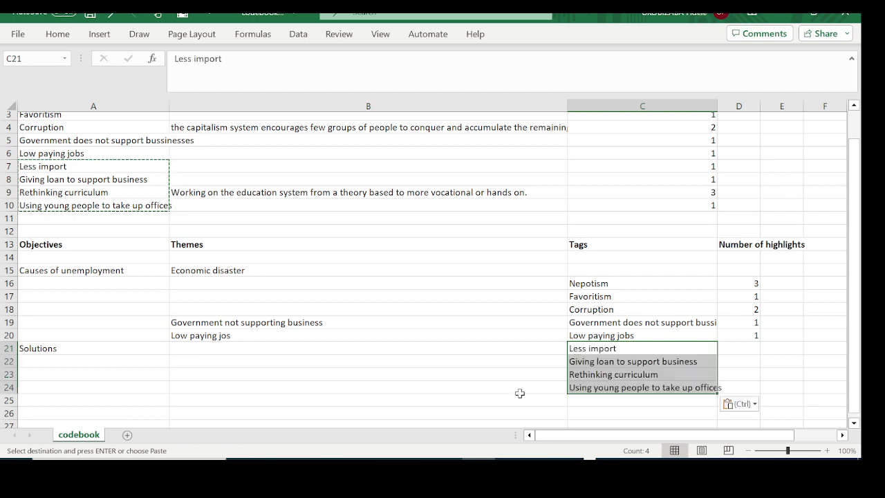
- Copy the highlight counts of the last four tags (C7:C10) into the Number of highlights column starting at D21
scroll(498, 396, down, 1)
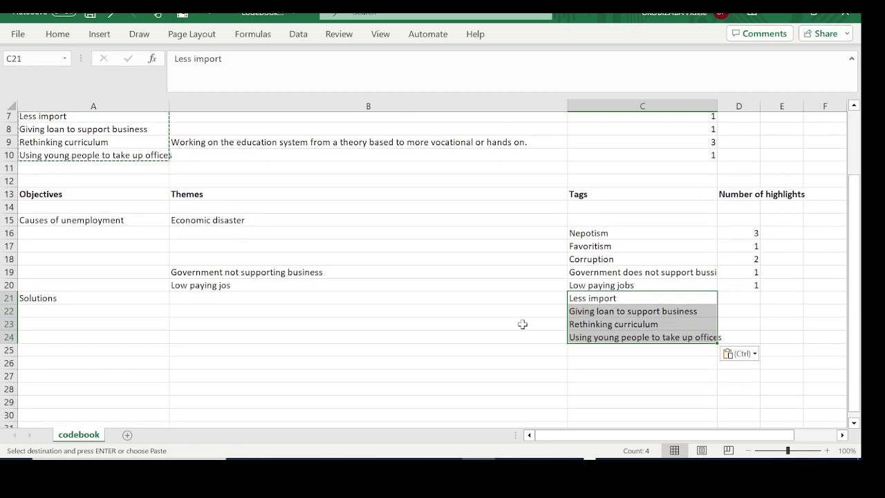
scroll(521, 322, up, 2)
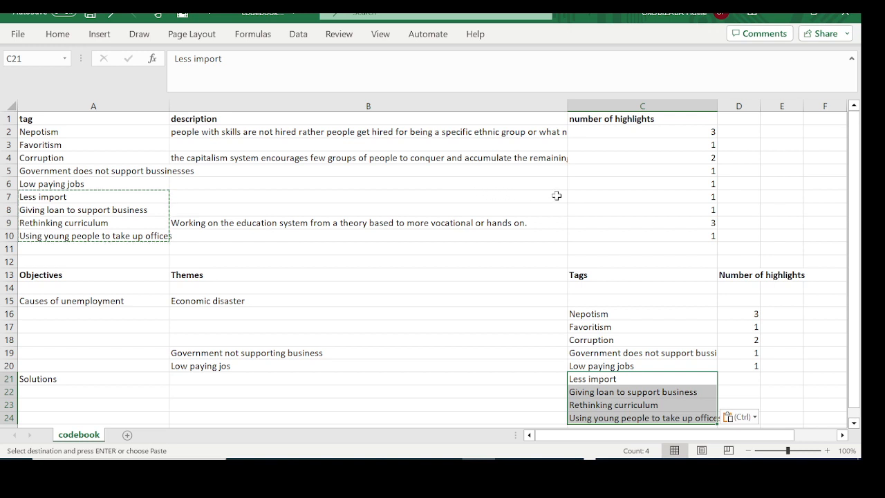
drag(715, 198, 712, 238)
key(ctrl+c)
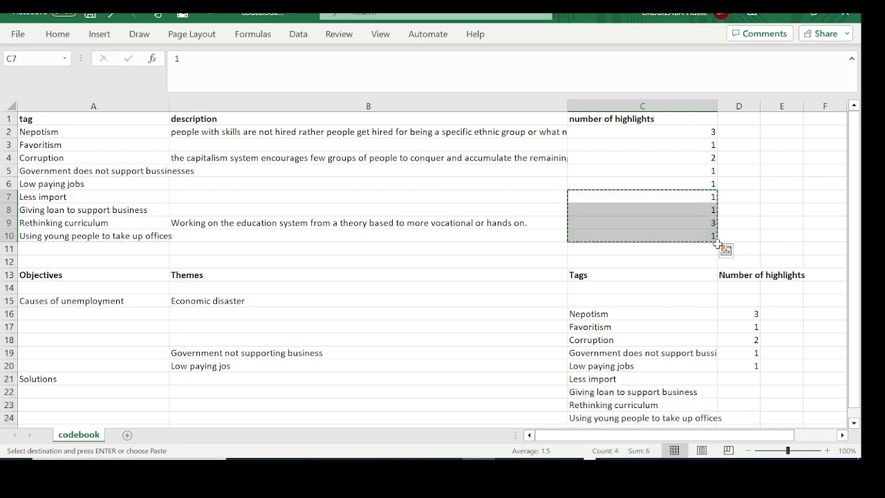
click(736, 380)
key(ctrl+v)
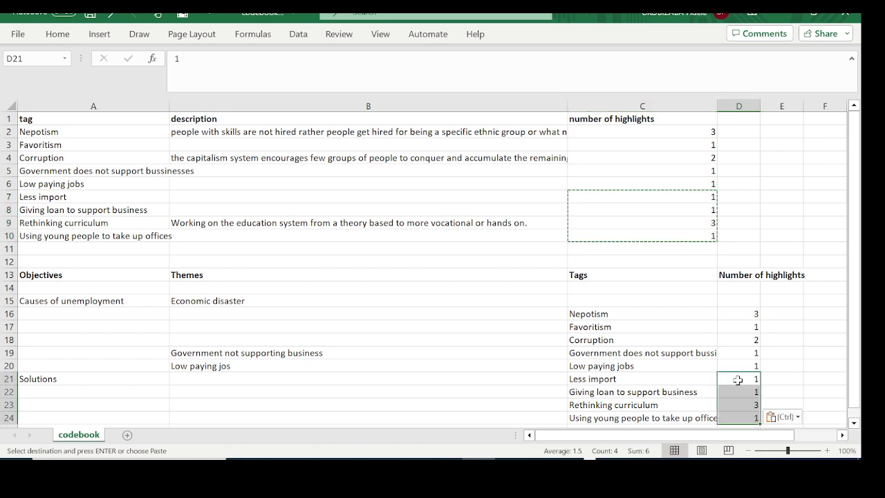
scroll(760, 370, down, 3)
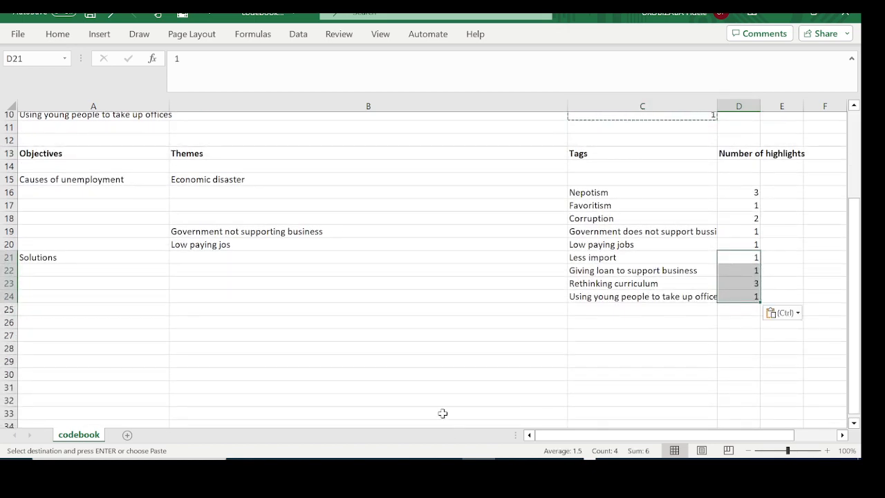
click(448, 397)
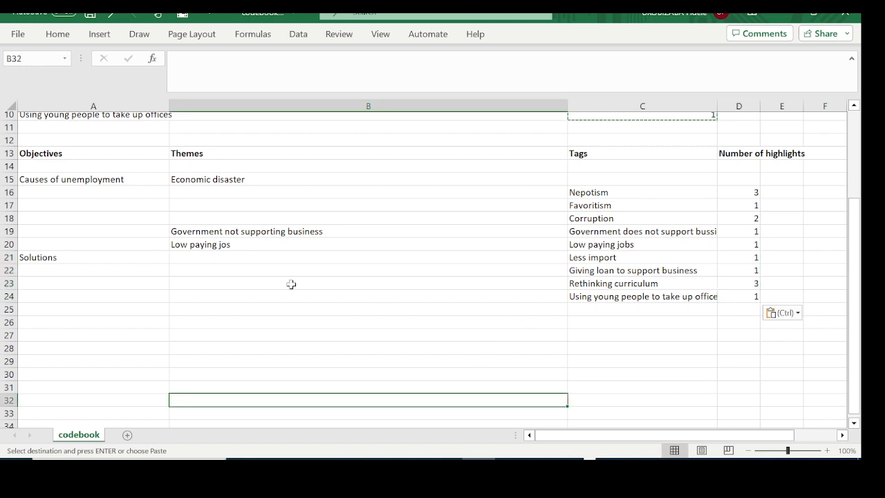
- Enter the theme "Economic structure" in cell B21 beside the Less import tag
click(558, 257)
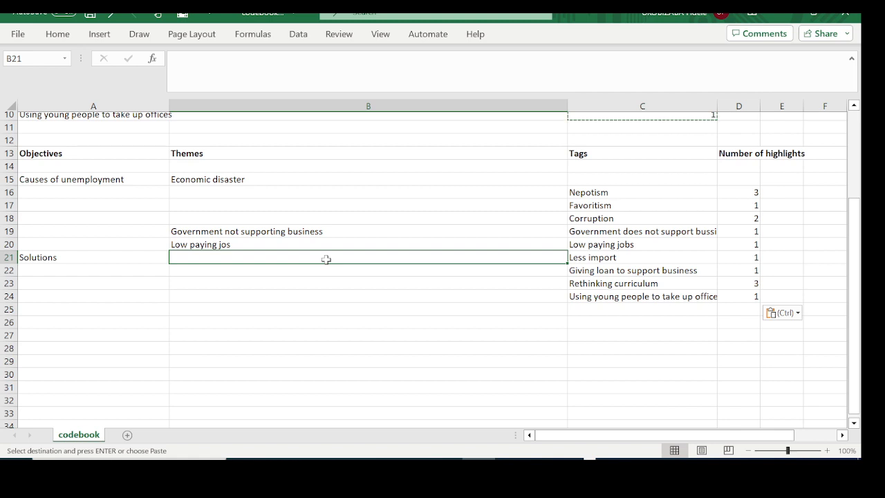
text(Eco)
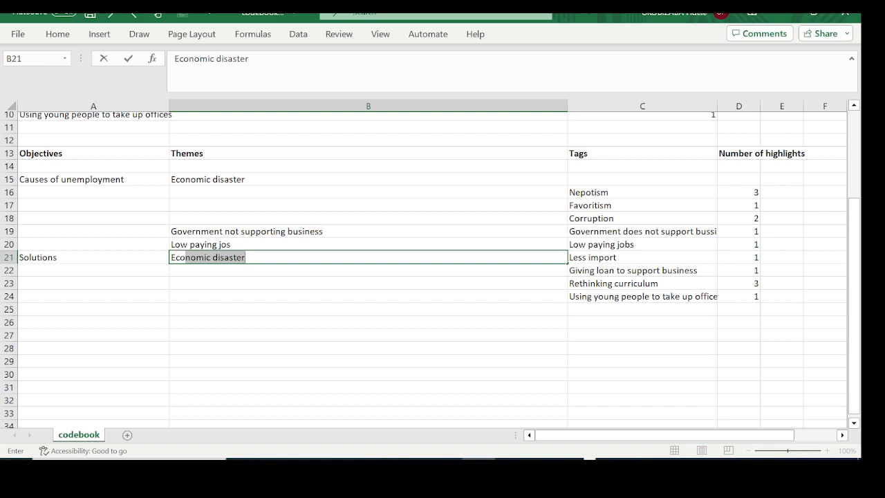
text(nomic s)
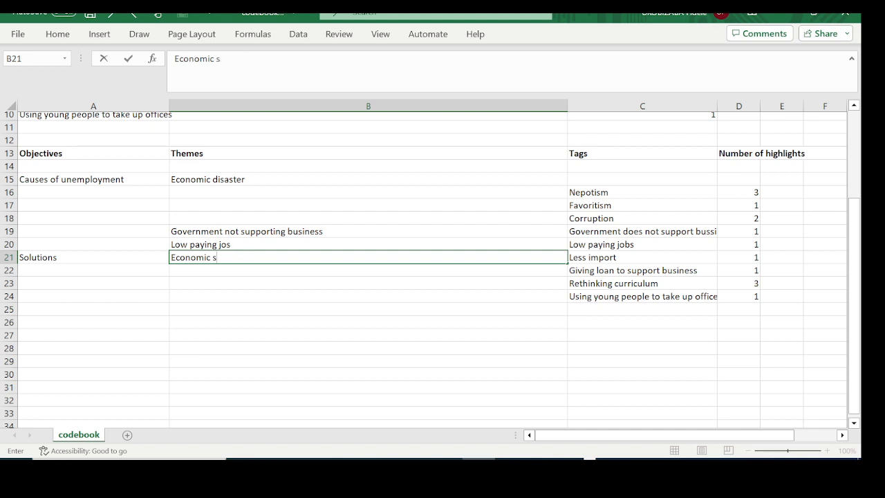
text(tructure)
click(372, 321)
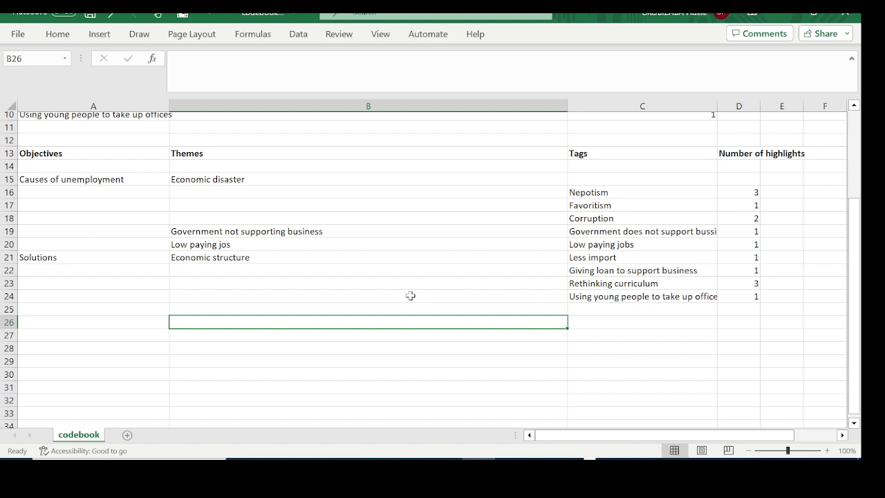
- Enter the theme "Educational reform" in cell B23 beside the Rethinking curriculum tag
click(220, 285)
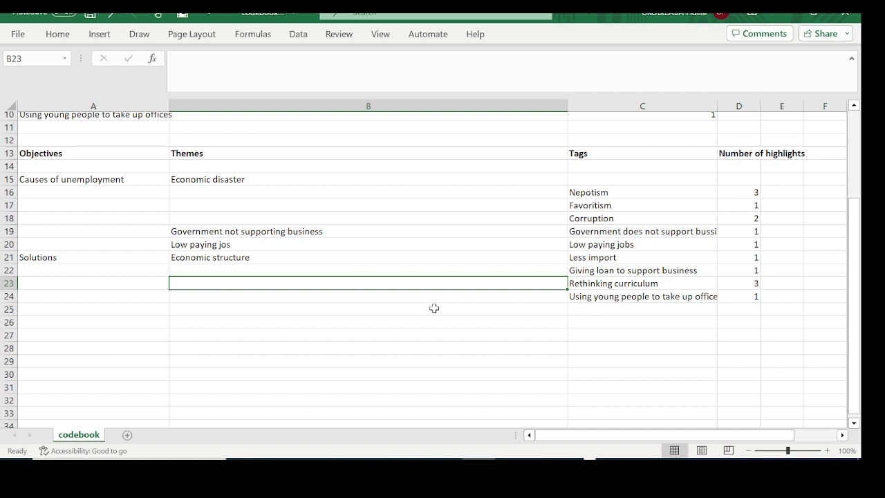
text(Ed)
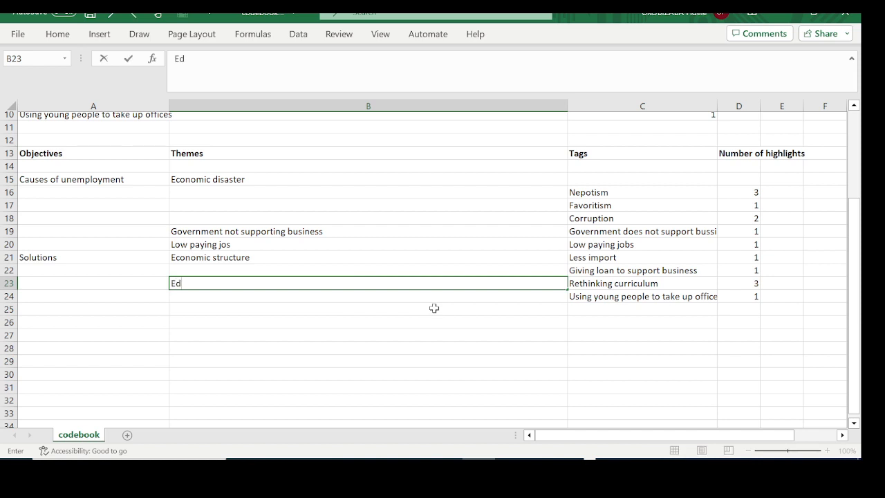
text(ucational)
text(reform)
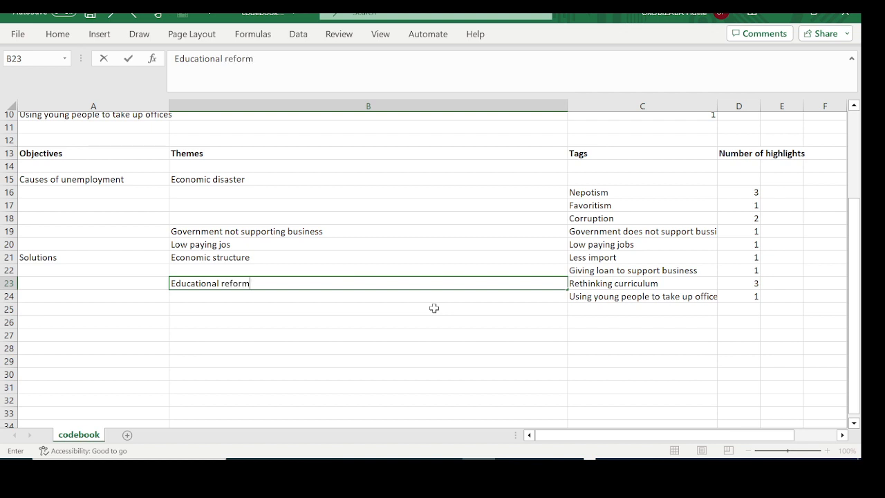
click(516, 347)
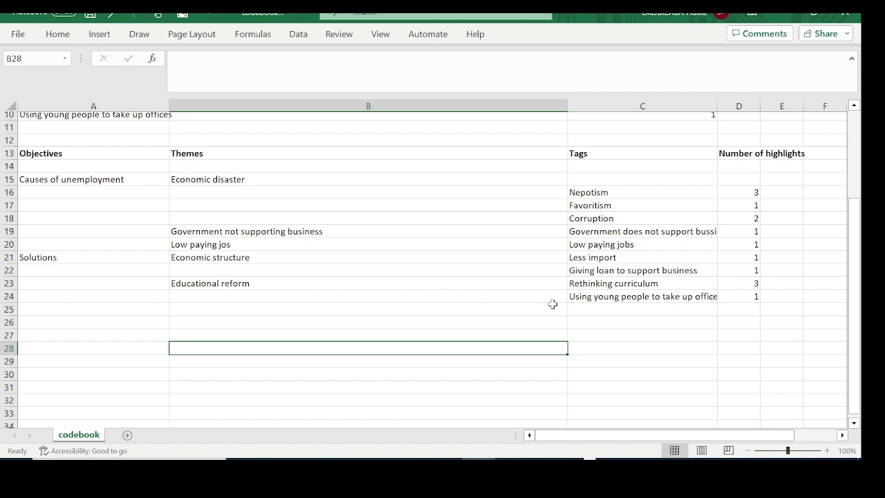
- Enter the theme "Employing young people" in cell B24 beside the tag about young people taking up offices
click(604, 296)
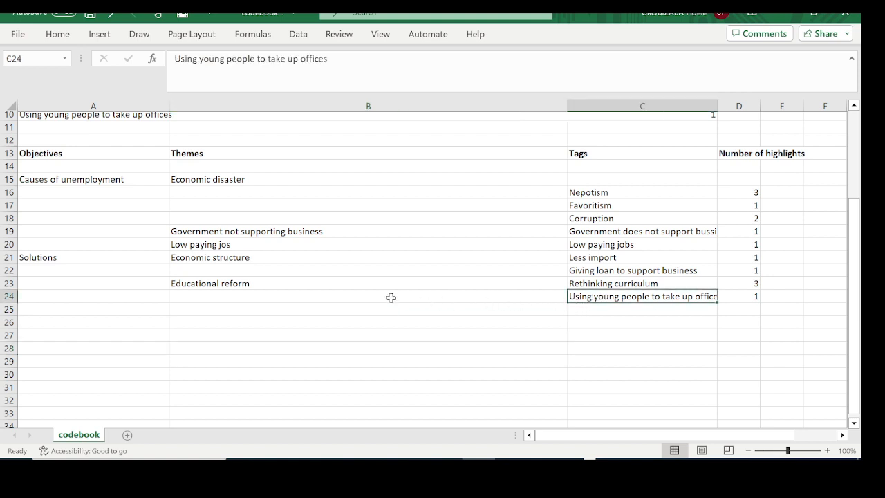
click(289, 294)
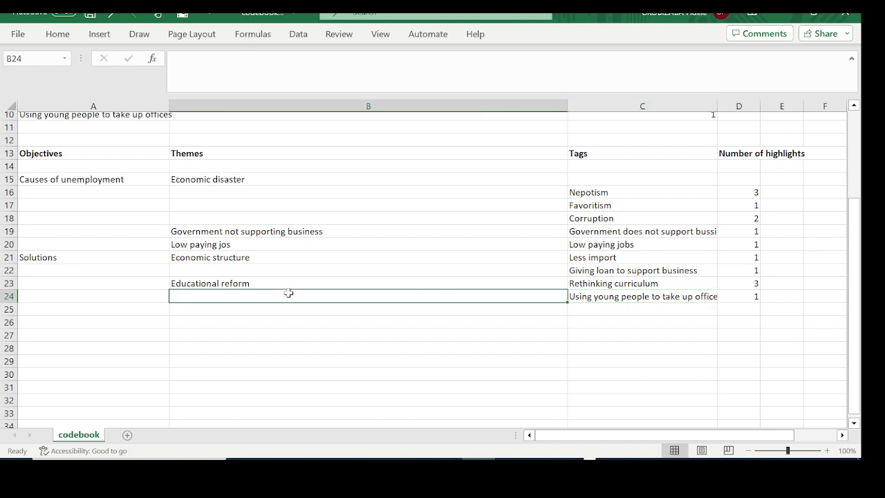
text(Employ)
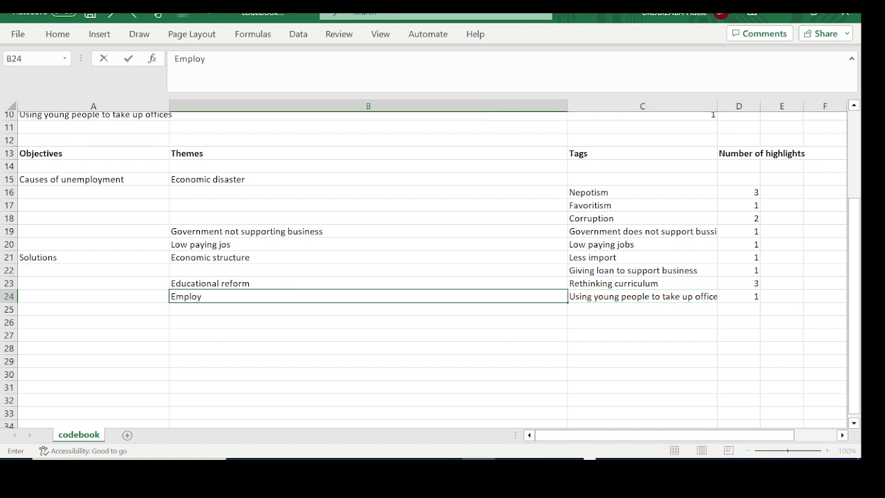
text(ing young people)
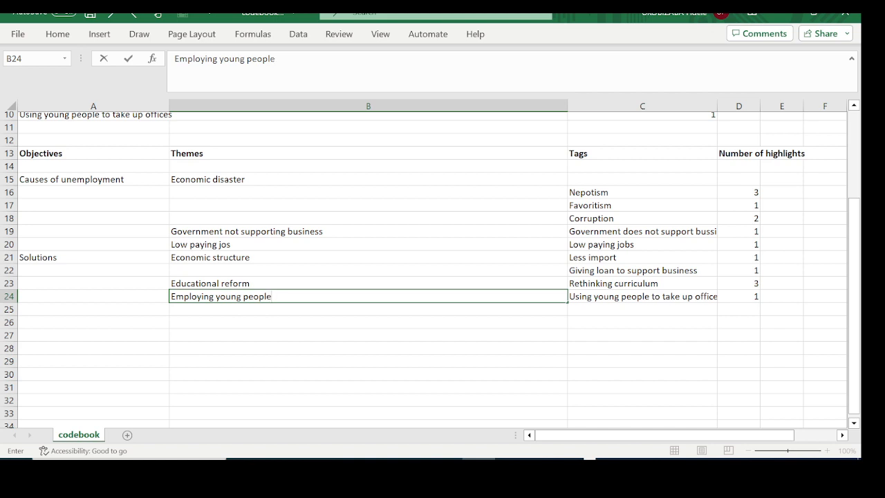
click(304, 374)
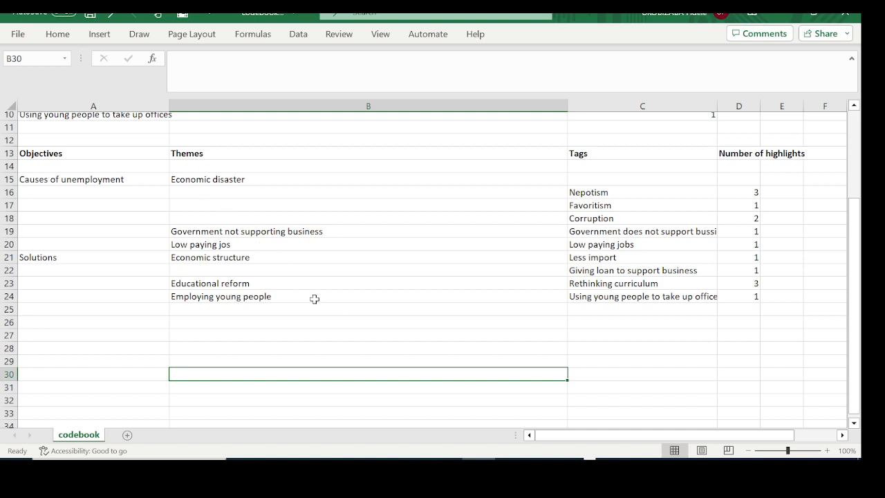
- Move the theme "Economic disaster" from B15 down to B16, level with the Nepotism tag
click(227, 182)
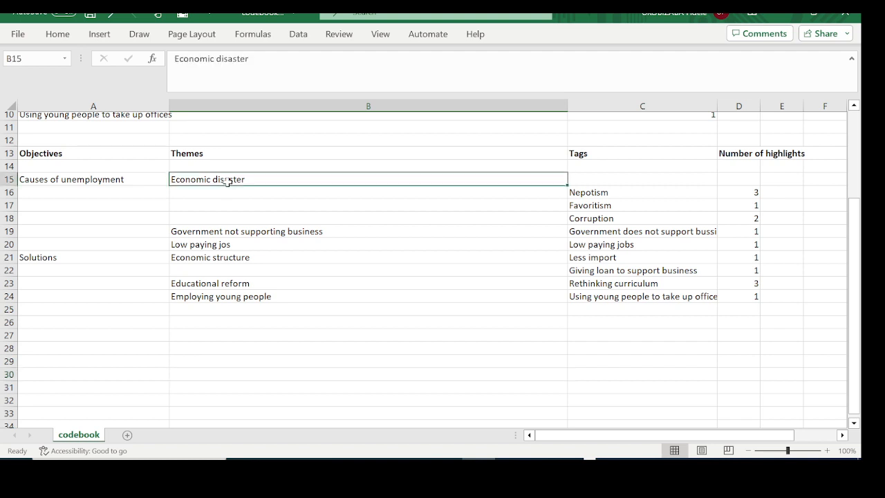
key(ctrl+c)
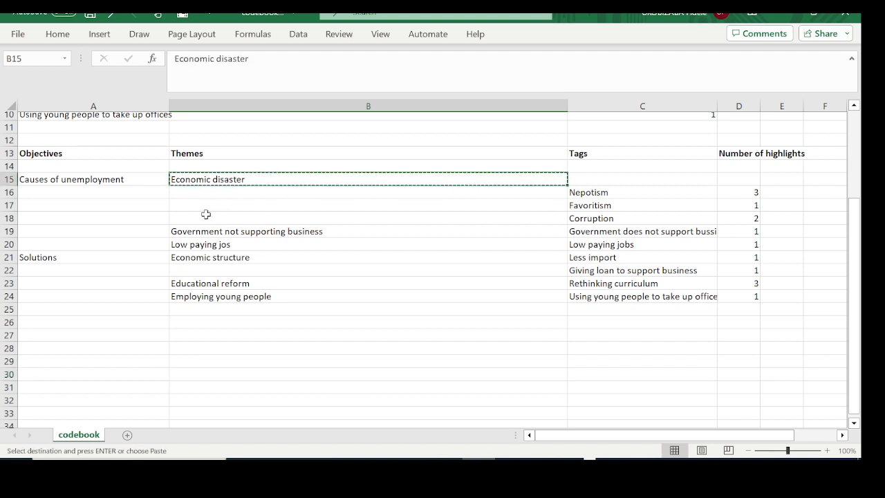
click(209, 195)
key(ctrl+v)
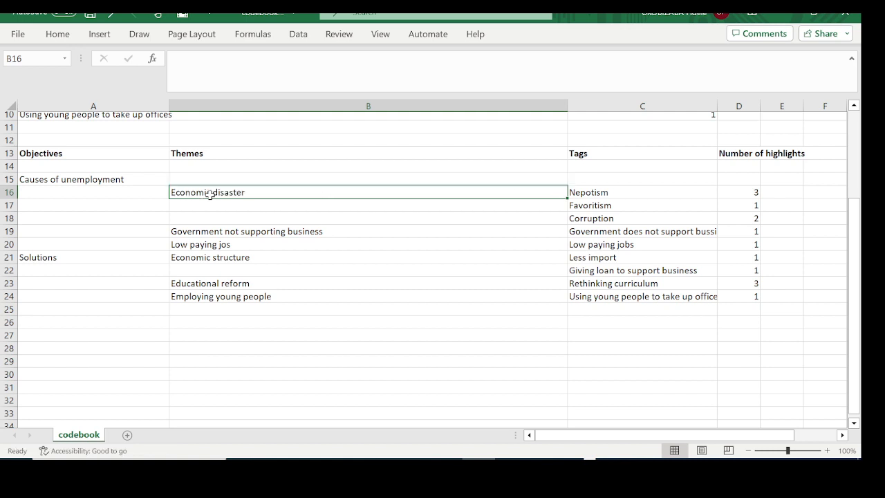
click(297, 231)
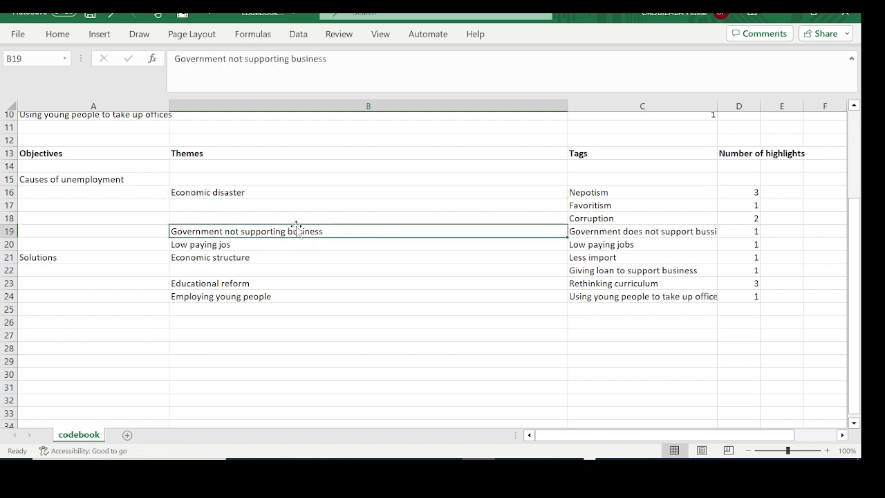
- Move the objective "Causes of unemployment" from A15 down to A16, level with the Economic disaster theme
click(49, 179)
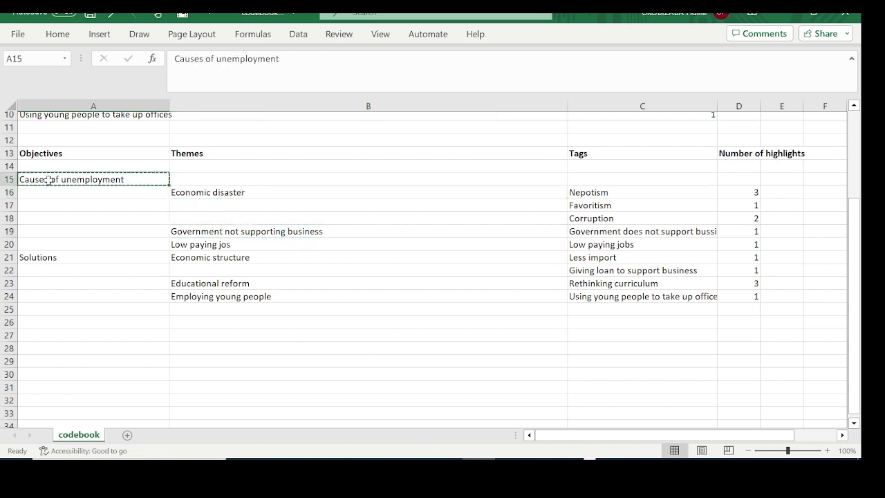
key(ctrl+x)
click(43, 196)
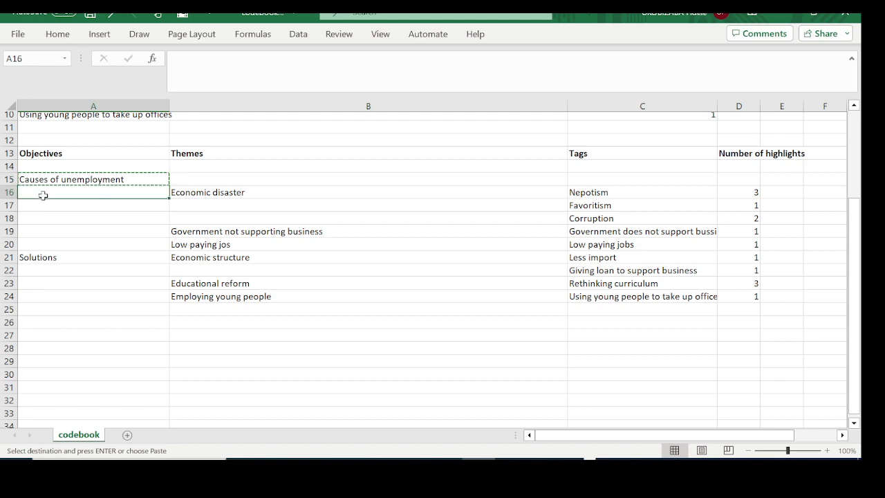
key(ctrl+v)
click(329, 372)
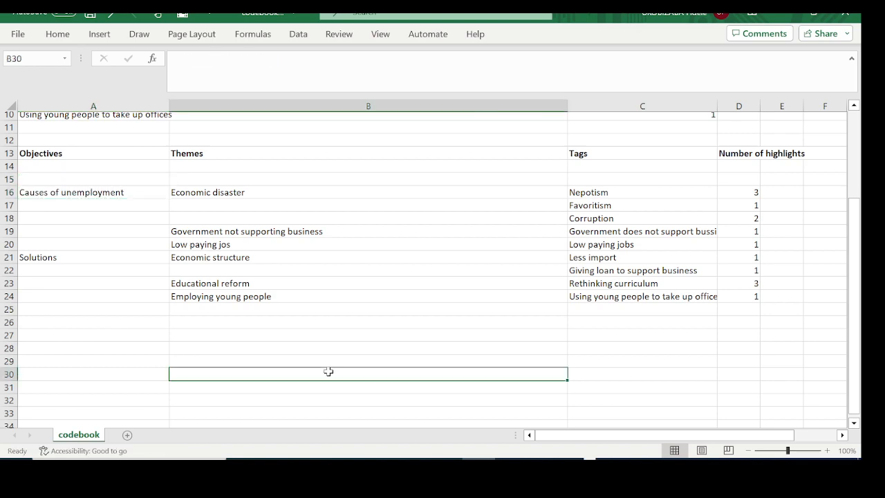
- Review the objectives, themes and tags table, looking at the three tags grouped under Economic disaster
scroll(530, 350, down, 1)
scroll(530, 350, right, 3)
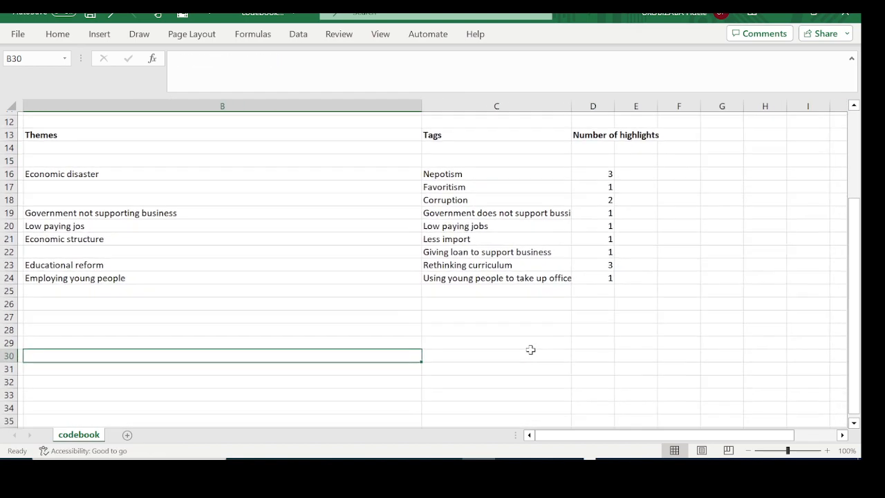
scroll(531, 350, up, 1)
scroll(530, 350, left, 1)
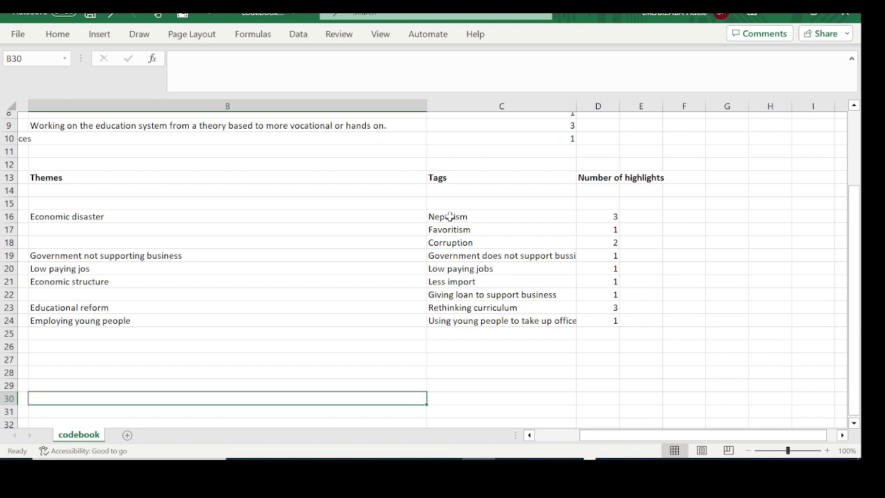
drag(450, 216, 520, 246)
scroll(343, 307, left, 3)
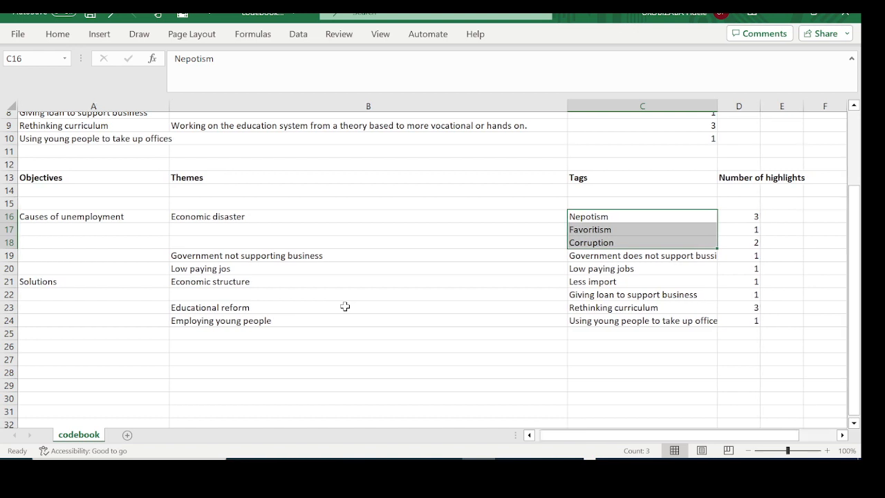
click(449, 231)
right_click(450, 231)
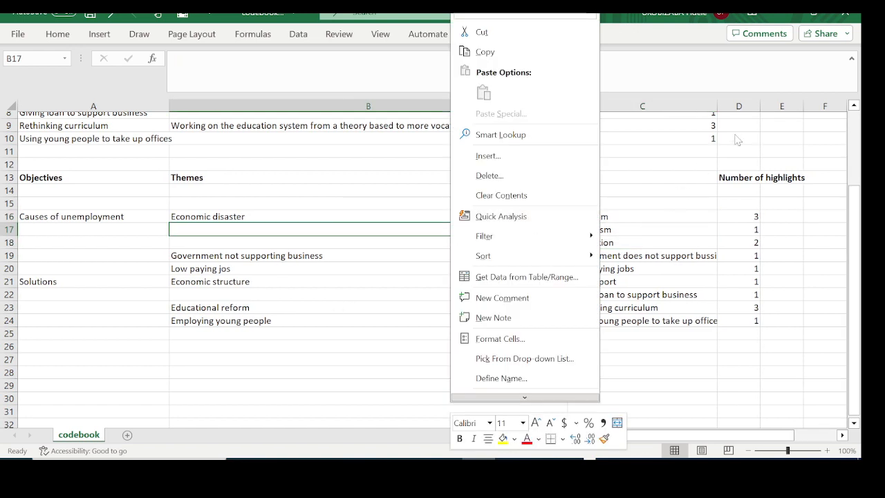
key(Escape)
- Insert a recommended pie chart from the causes of unemployment tags and their highlight counts in C16:D20
drag(587, 220, 754, 272)
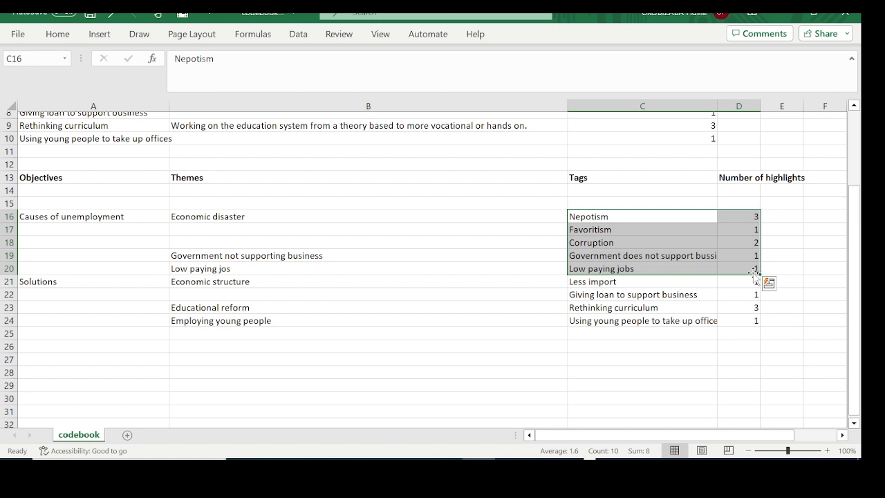
click(107, 38)
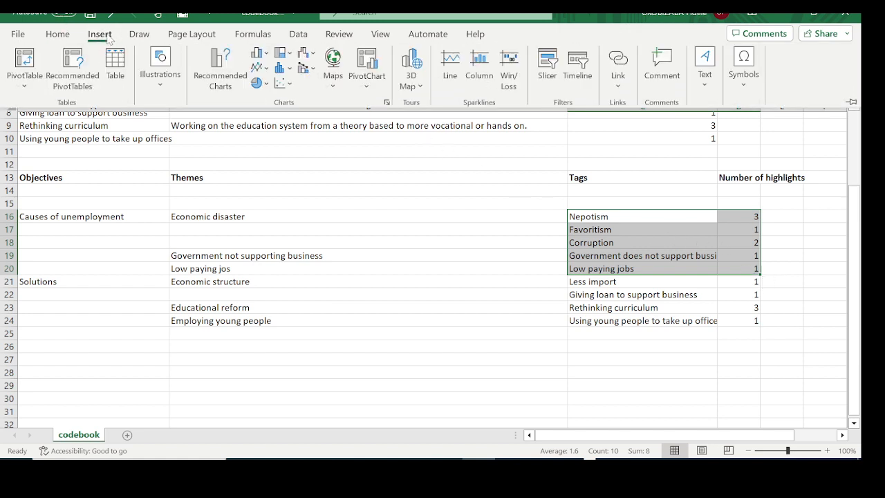
click(228, 72)
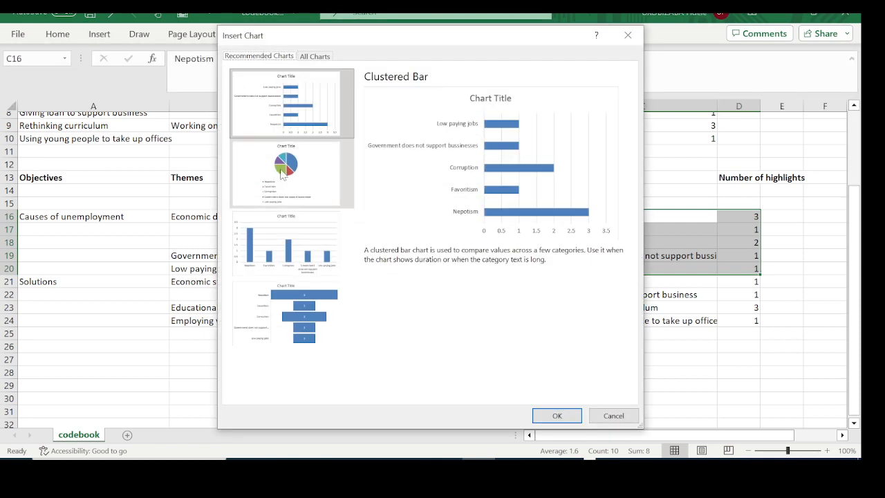
click(281, 175)
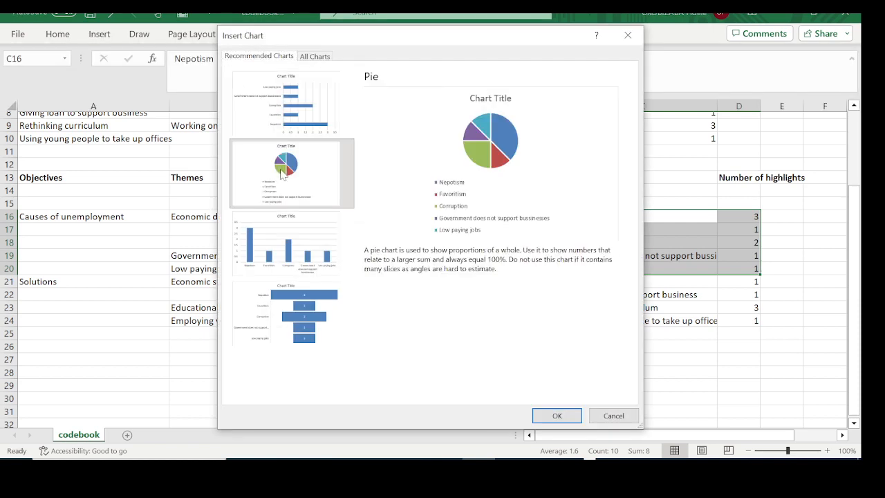
click(557, 416)
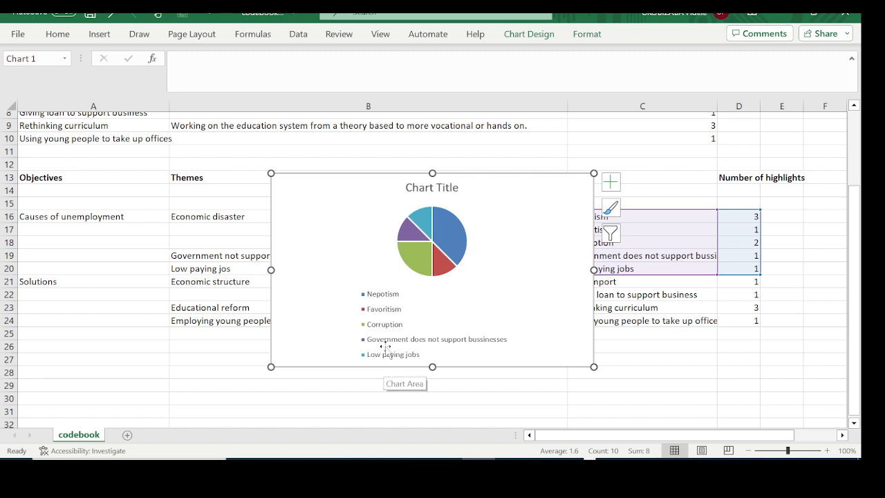
- Move the causes of unemployment pie chart below the themes and tags table, into column B starting at row 27
mouse_move(458, 240)
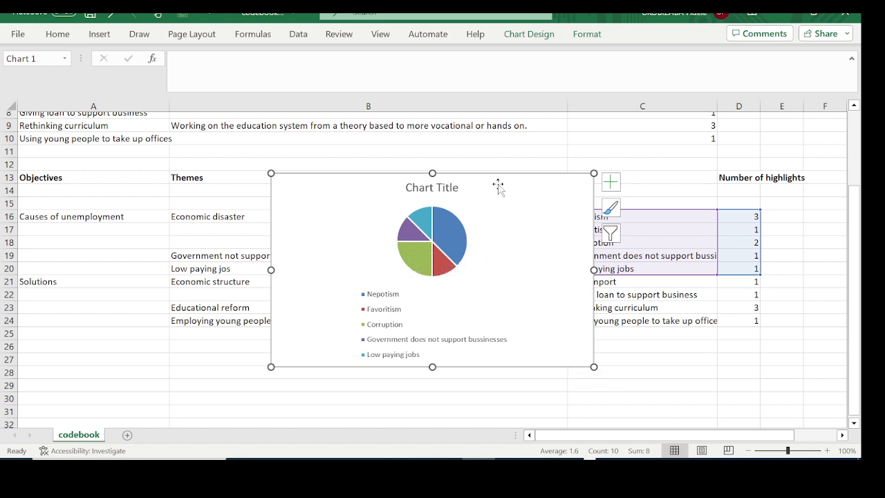
drag(499, 188, 466, 367)
scroll(691, 367, down, 3)
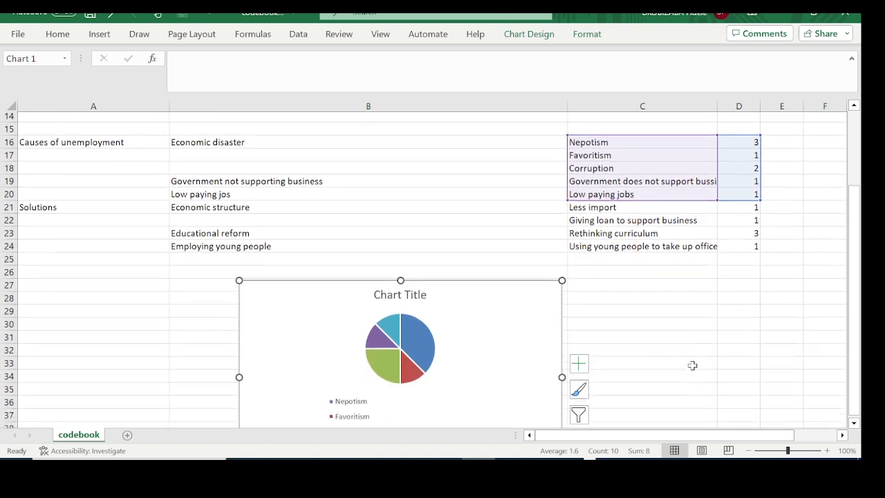
scroll(692, 365, up, 1)
click(780, 364)
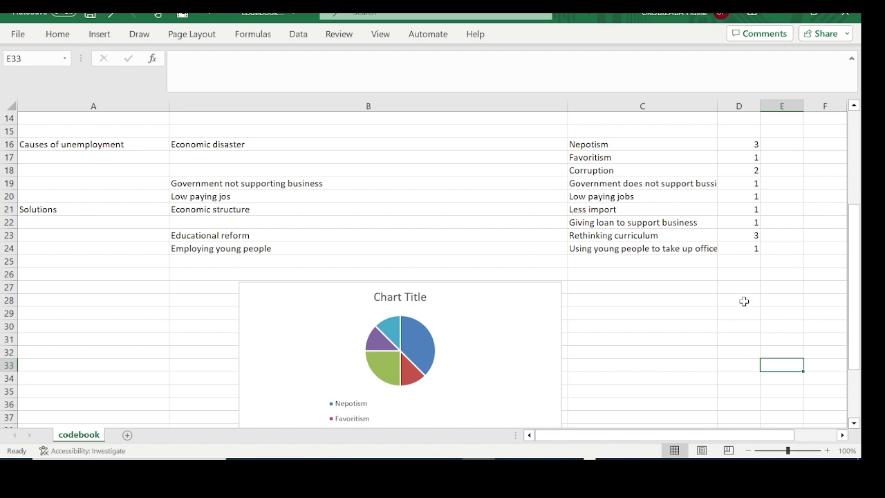
- Review the objectives, themes and tags table, checking the Less import tag and the Educational reform and Employing young people themes under Solutions
scroll(746, 292, up, 2)
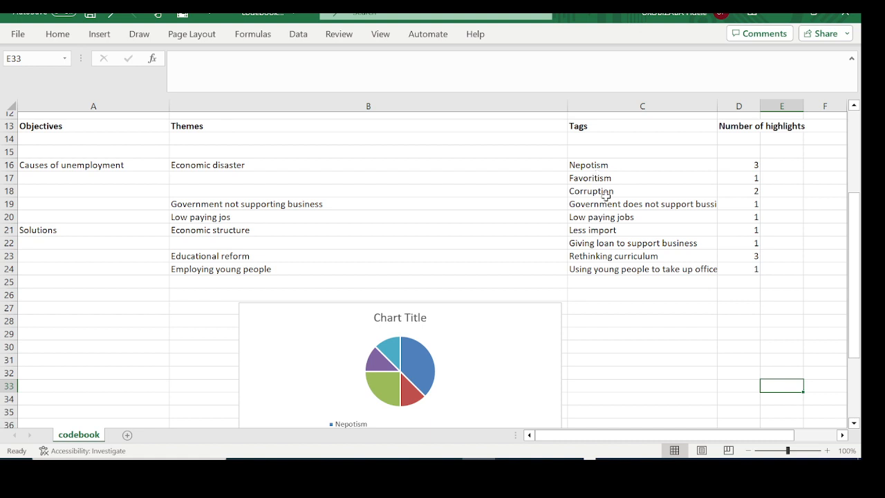
scroll(623, 206, down, 1)
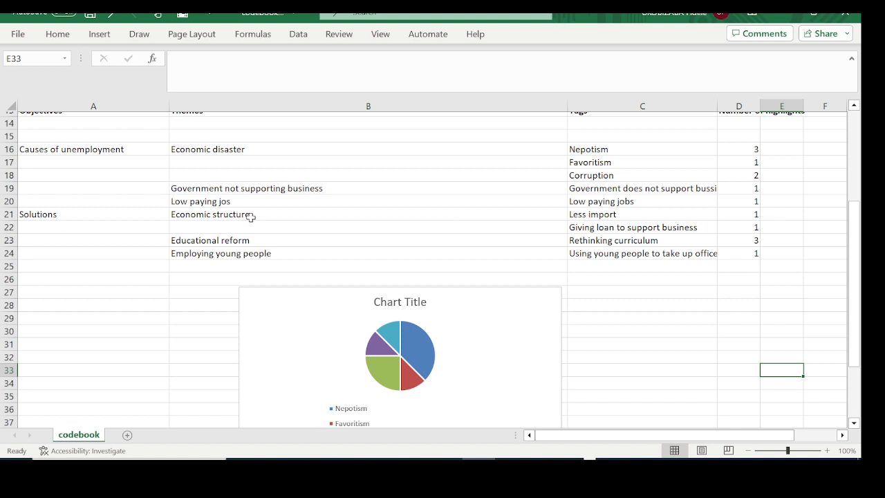
click(582, 216)
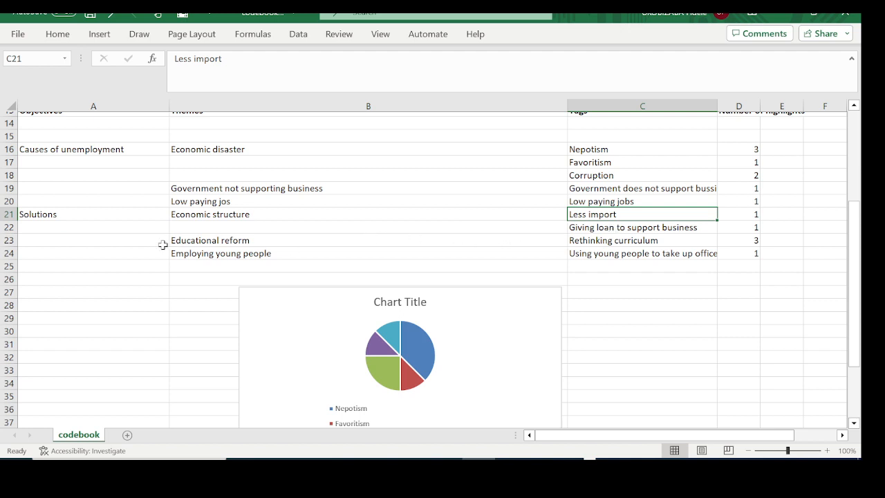
click(187, 241)
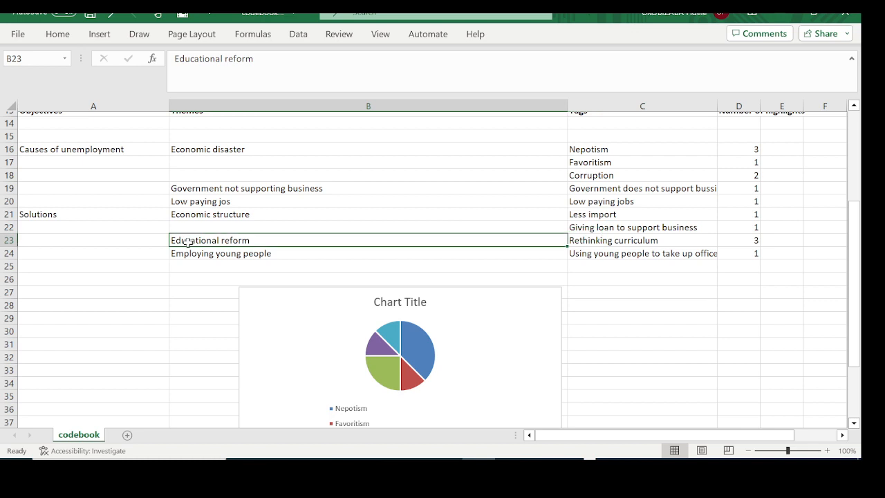
click(187, 256)
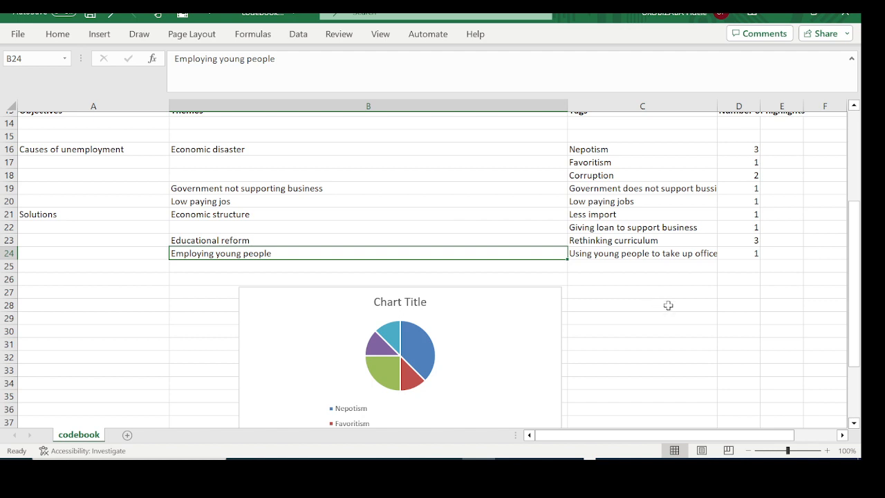
- Examine the pie chart's slices and legend against the tags and highlight counts in the table above it
scroll(668, 304, down, 2)
click(397, 285)
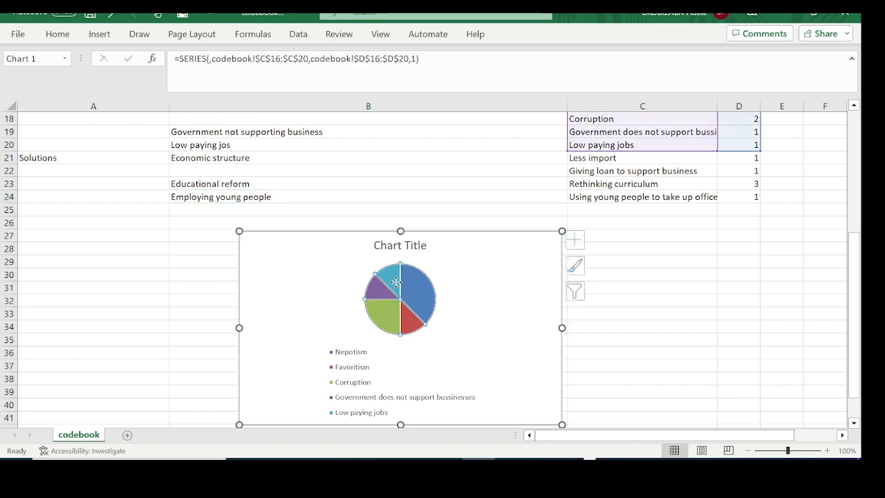
click(614, 346)
scroll(614, 345, down, 3)
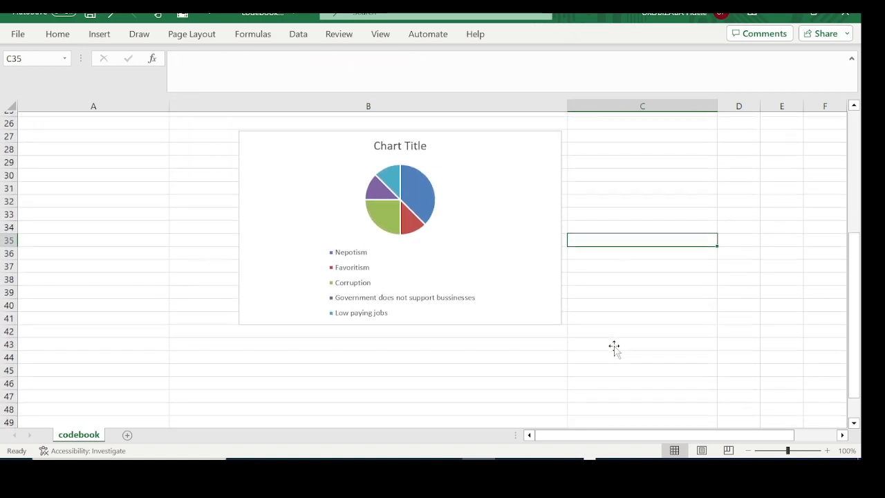
scroll(614, 346, up, 2)
scroll(614, 345, down, 2)
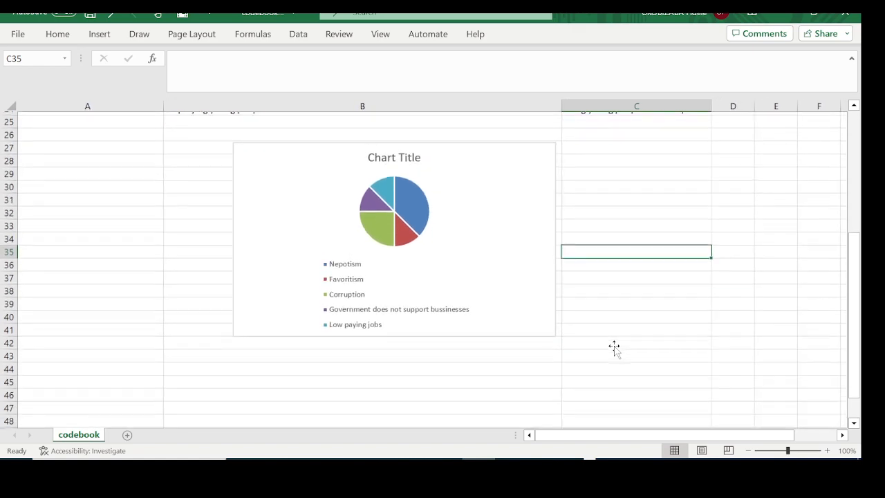
scroll(630, 330, up, 3)
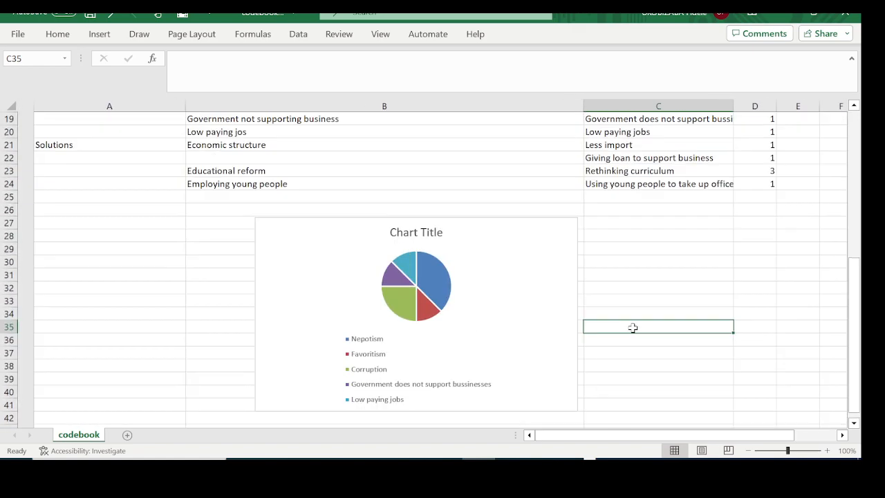
scroll(632, 290, right, 1)
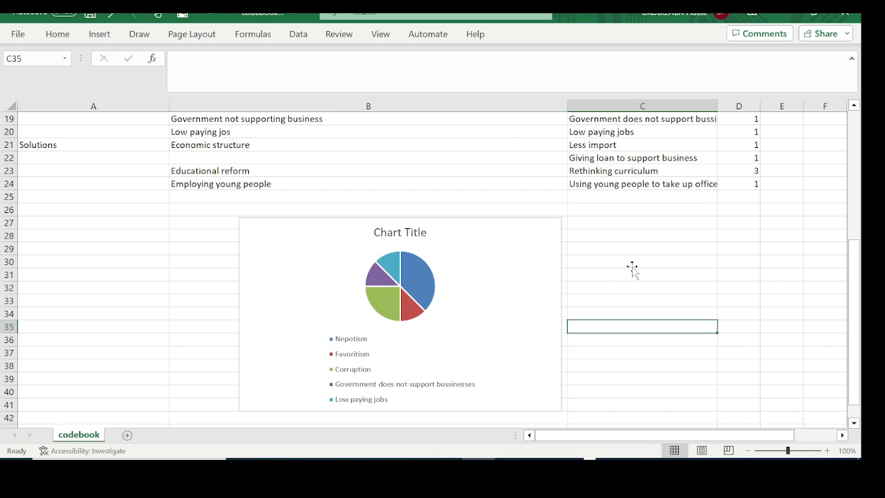
scroll(652, 257, down, 3)
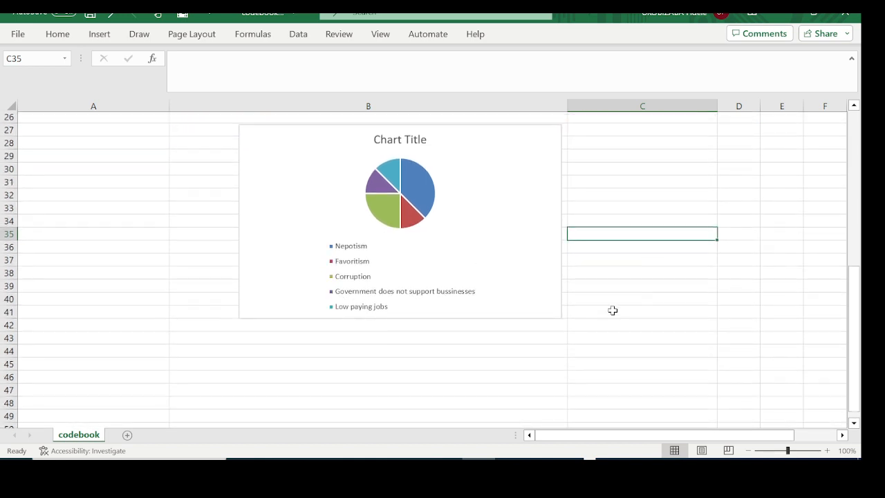